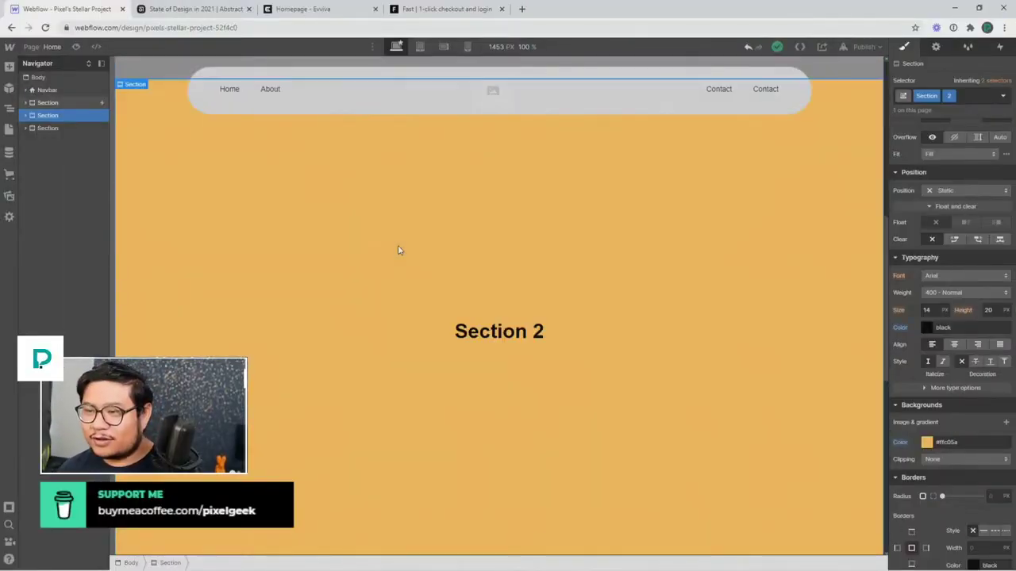
- Change Section 2's height from 100 VH to Auto so it hugs its heading
scroll(399, 250, "down", 1)
scroll(399, 249, "up", 2)
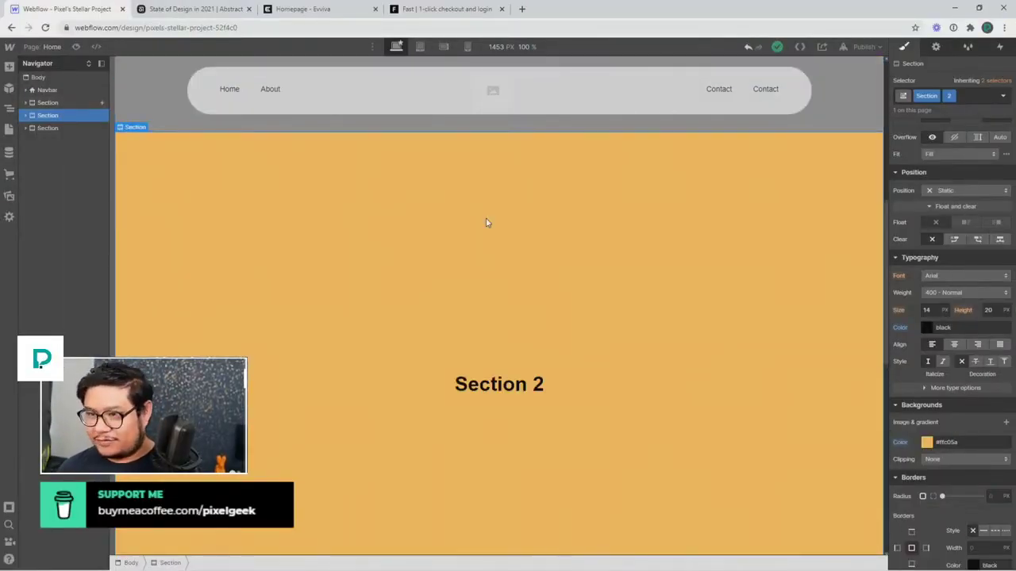
scroll(486, 223, "down", 3)
scroll(486, 222, "up", 1)
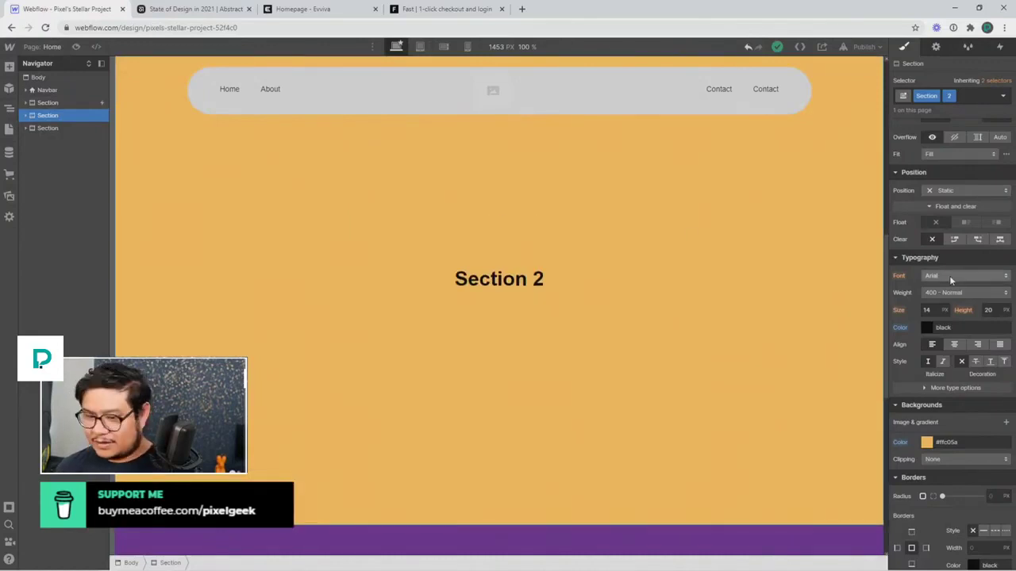
scroll(949, 275, "up", 4)
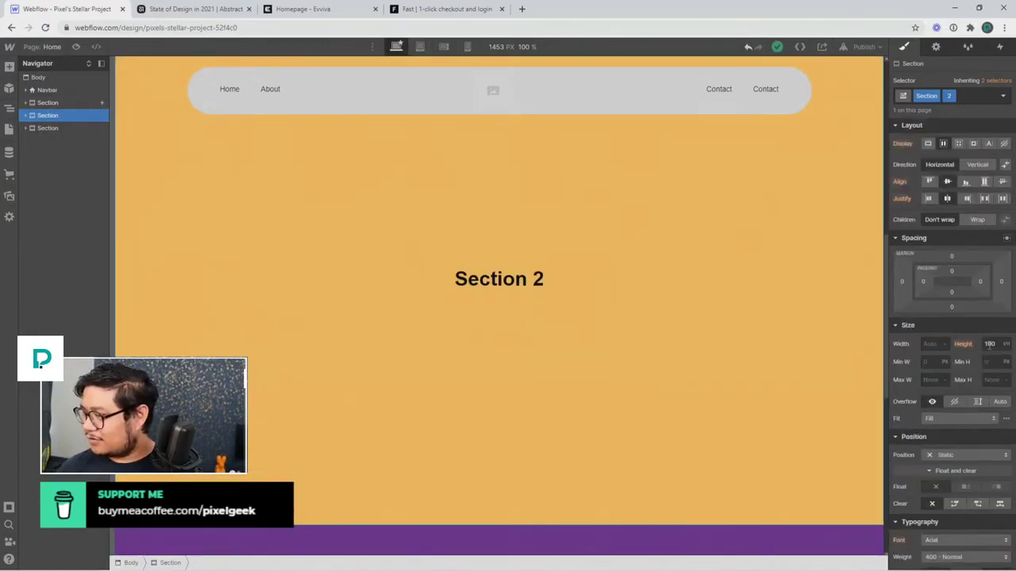
left_click(1004, 344)
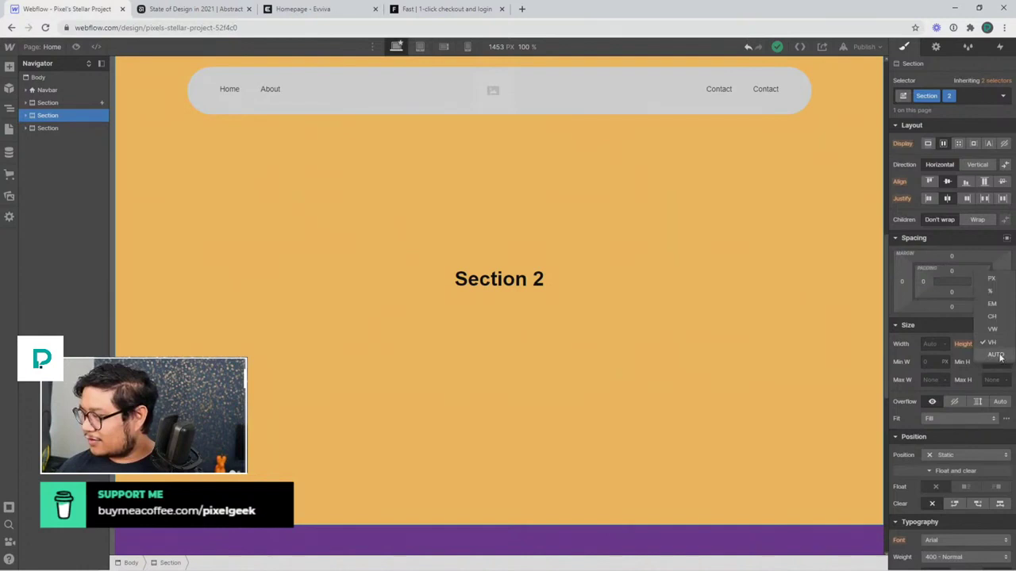
left_click(990, 357)
scroll(761, 349, "up", 3)
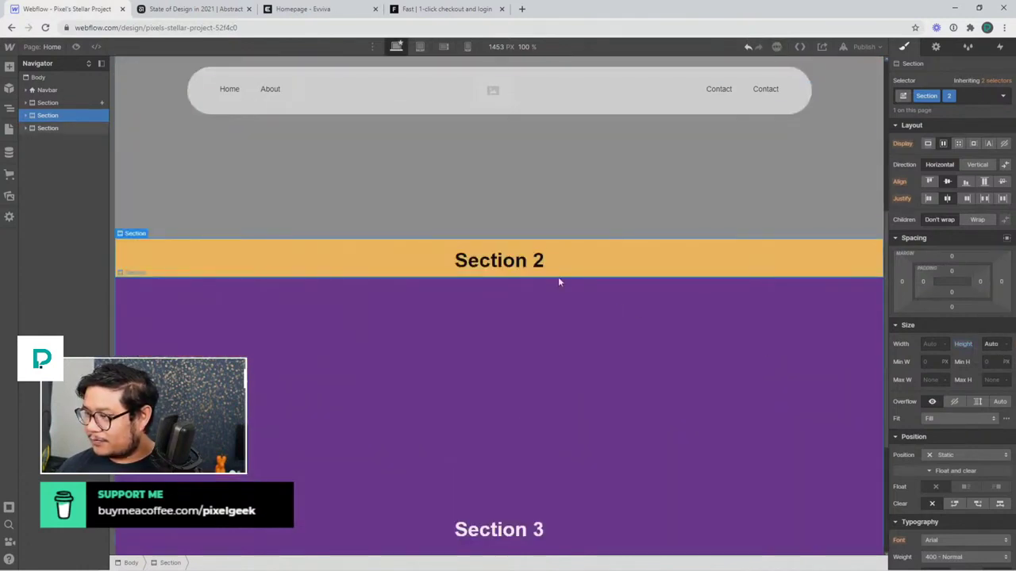
left_click(508, 262)
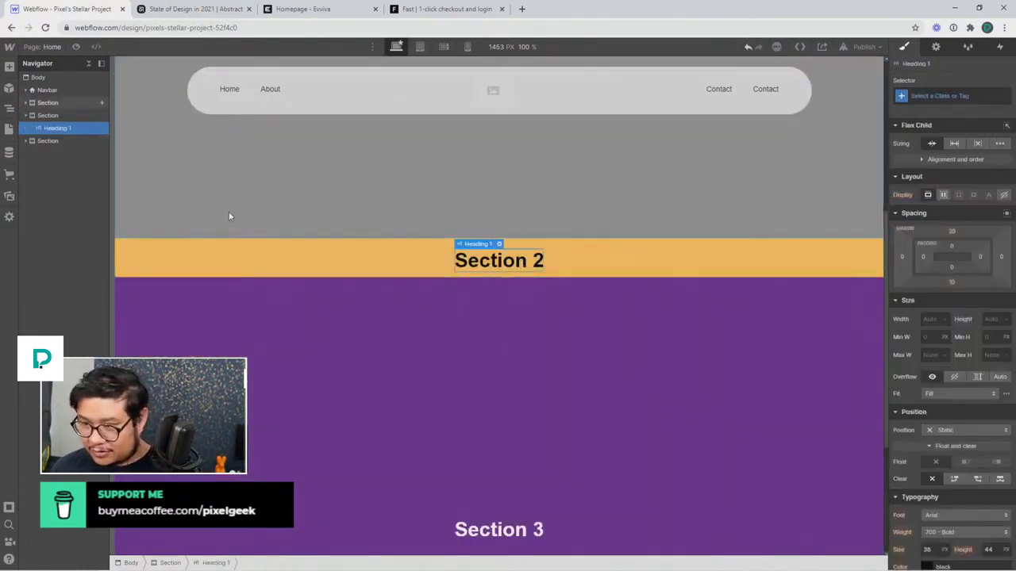
- Insert an empty Container below the Section 2 heading via Quick Find
key("ctrl+e")
type("con")
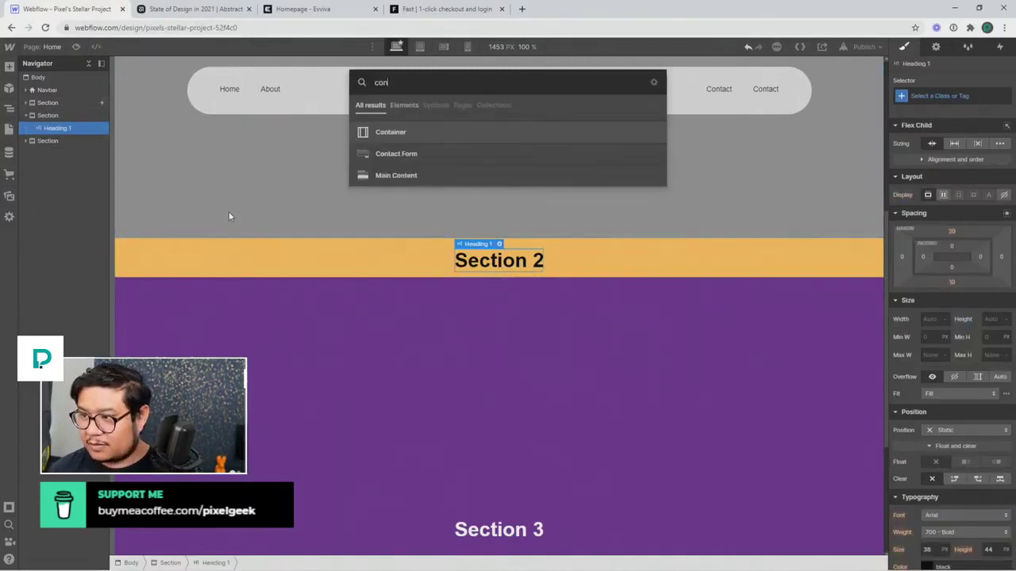
key("Return")
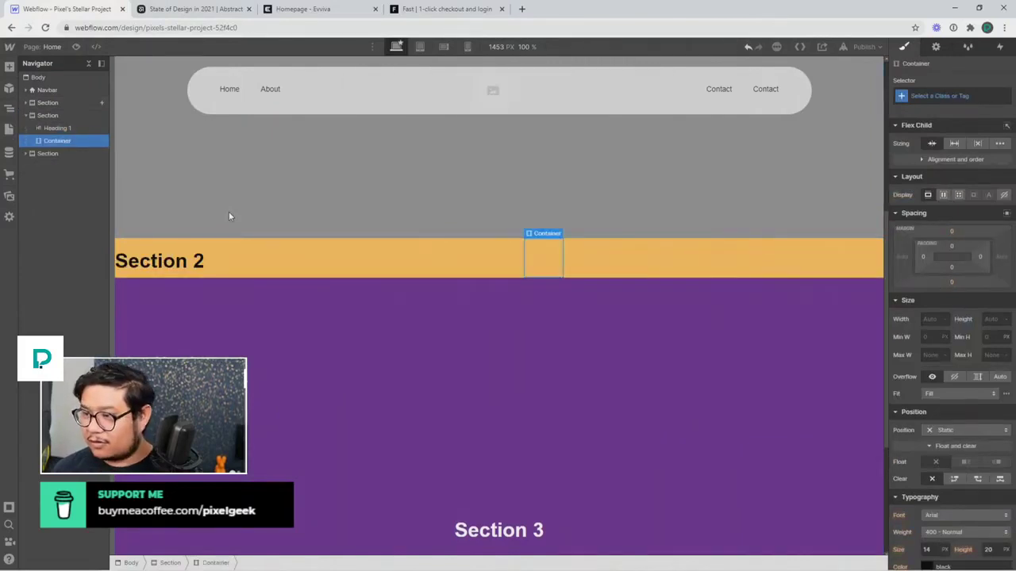
- Try vertical and stretched flex layouts on Section 2, then settle on Block display
left_click(88, 116)
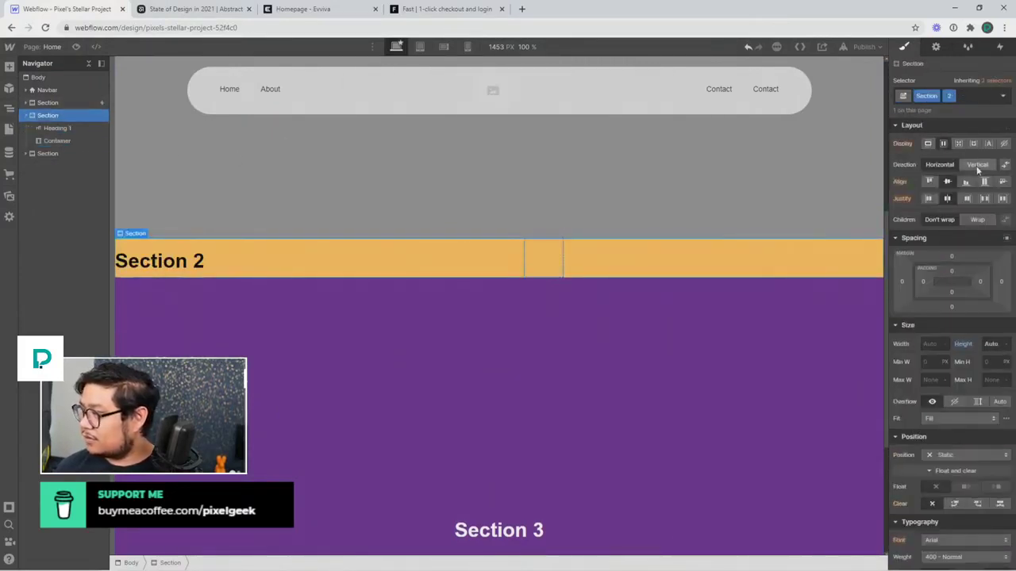
left_click(927, 144)
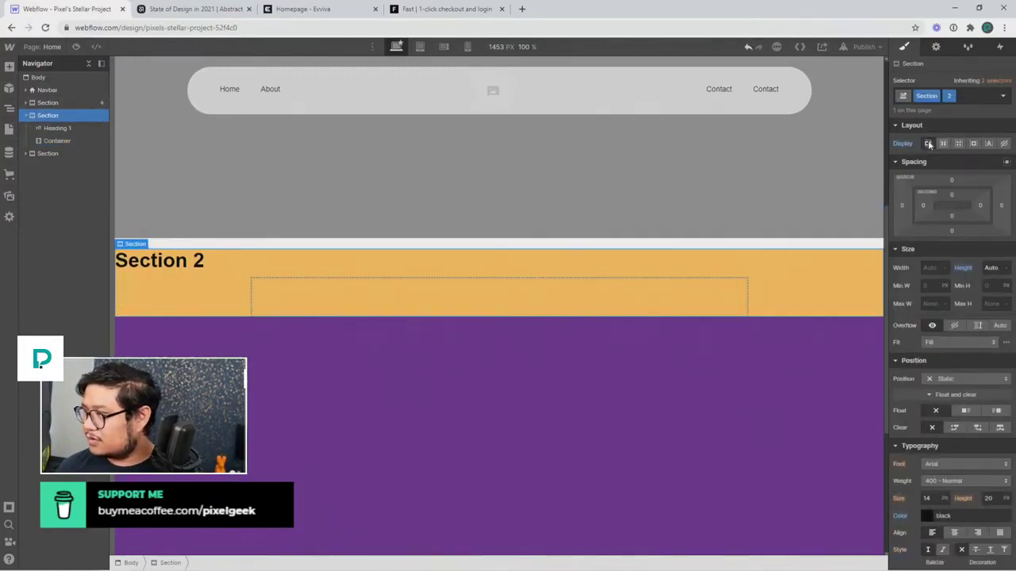
left_click(943, 144)
left_click(977, 164)
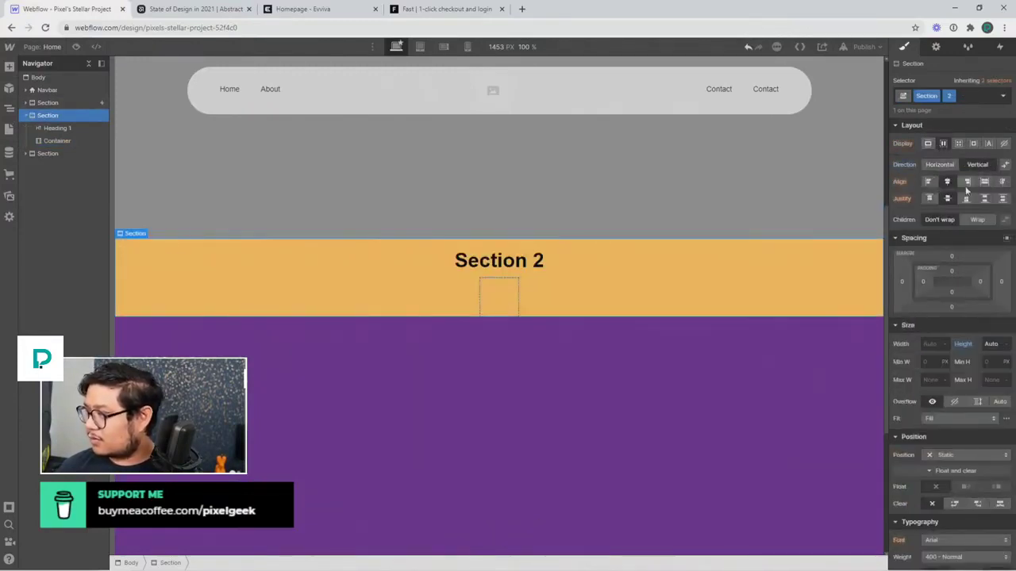
left_click(496, 301)
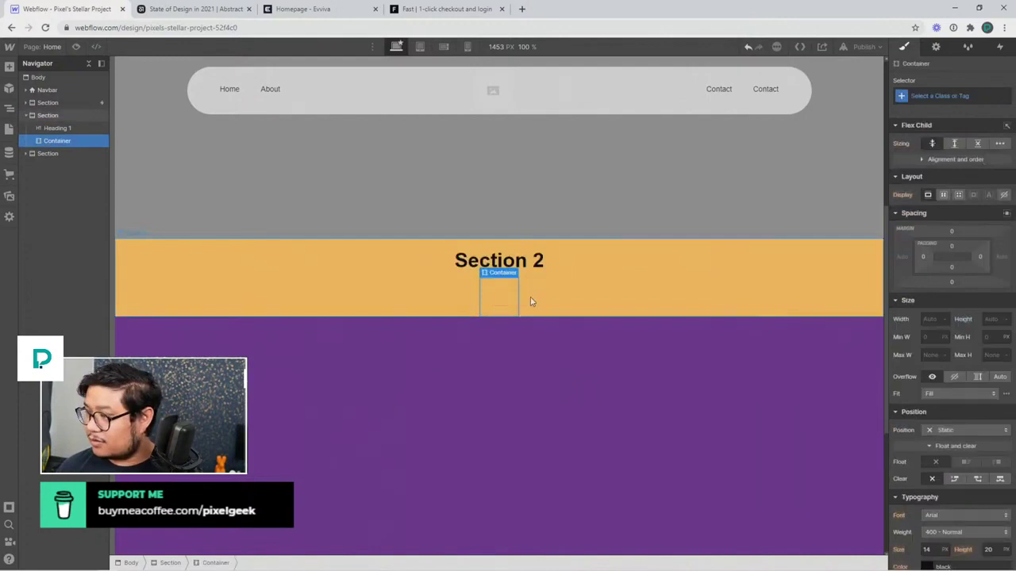
left_click(876, 253)
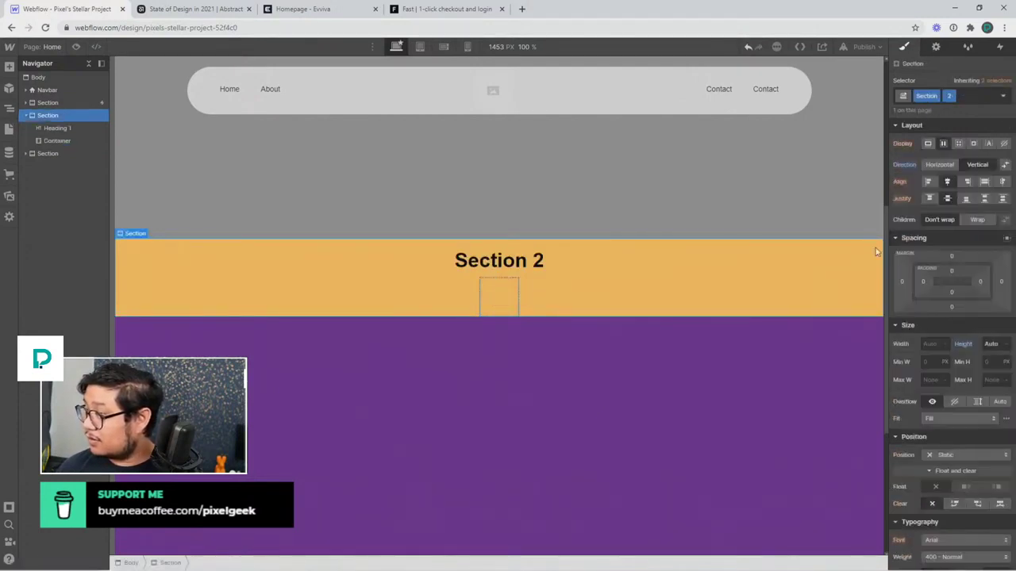
left_click(984, 182)
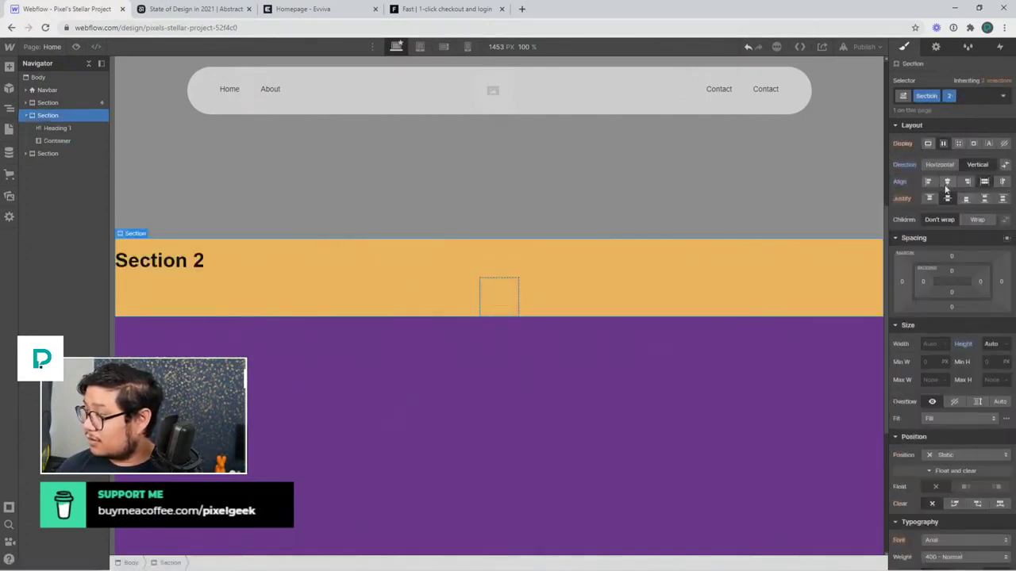
left_click(503, 299)
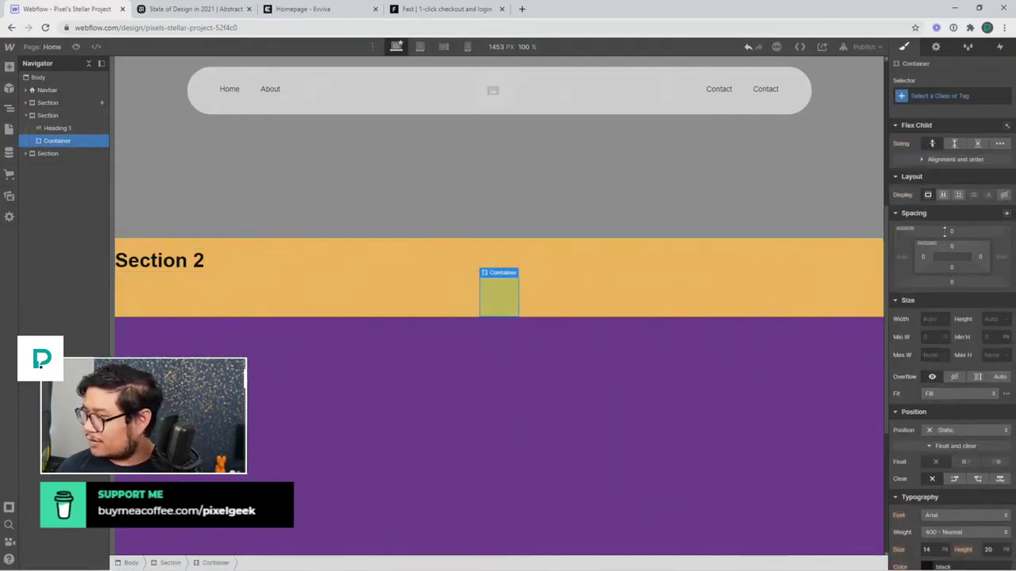
left_click(48, 115)
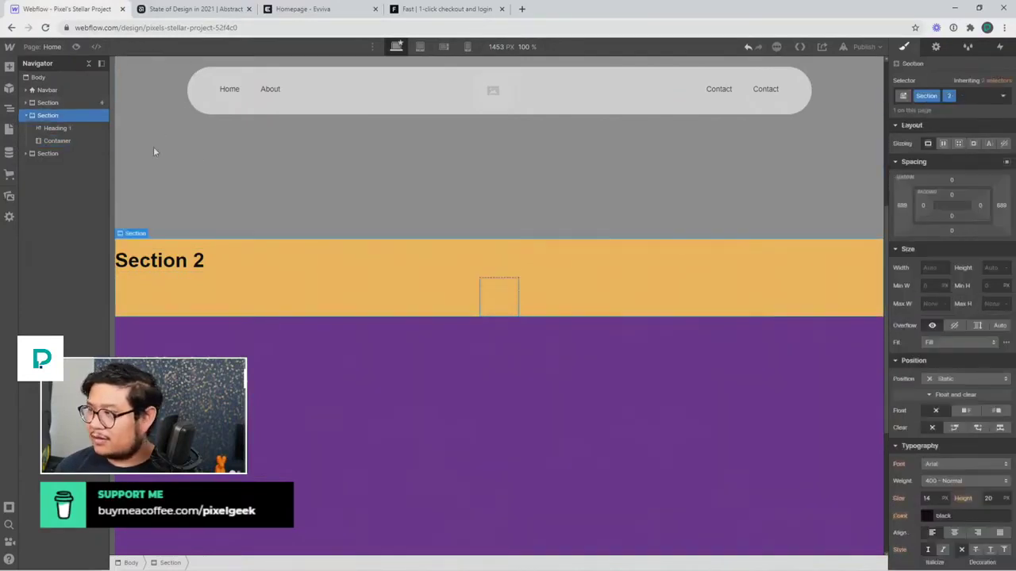
left_click(927, 144)
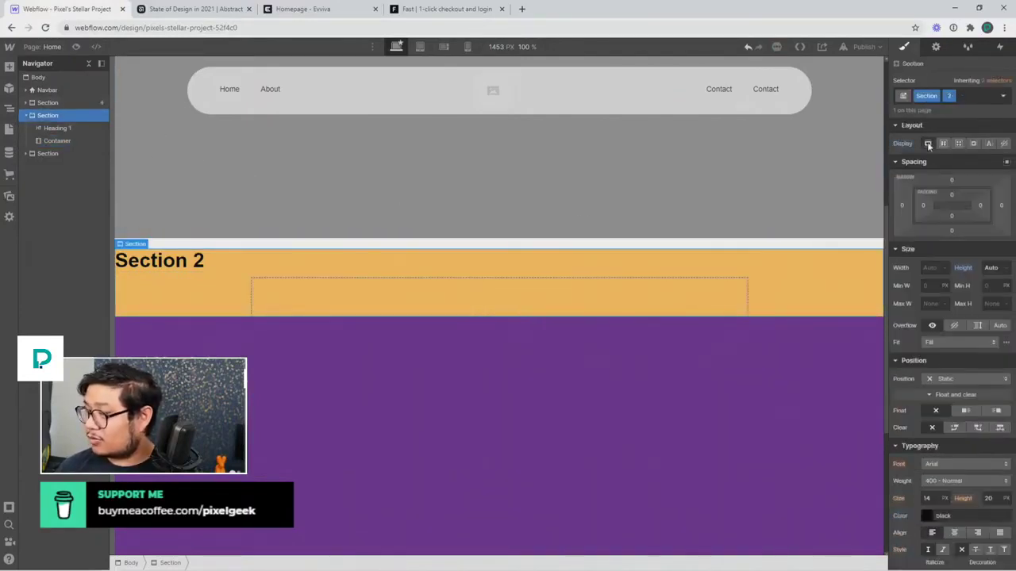
- Give the Section 2 heading 0 top margin, 34 vertical padding and centered text
left_click(192, 263)
left_click(951, 182)
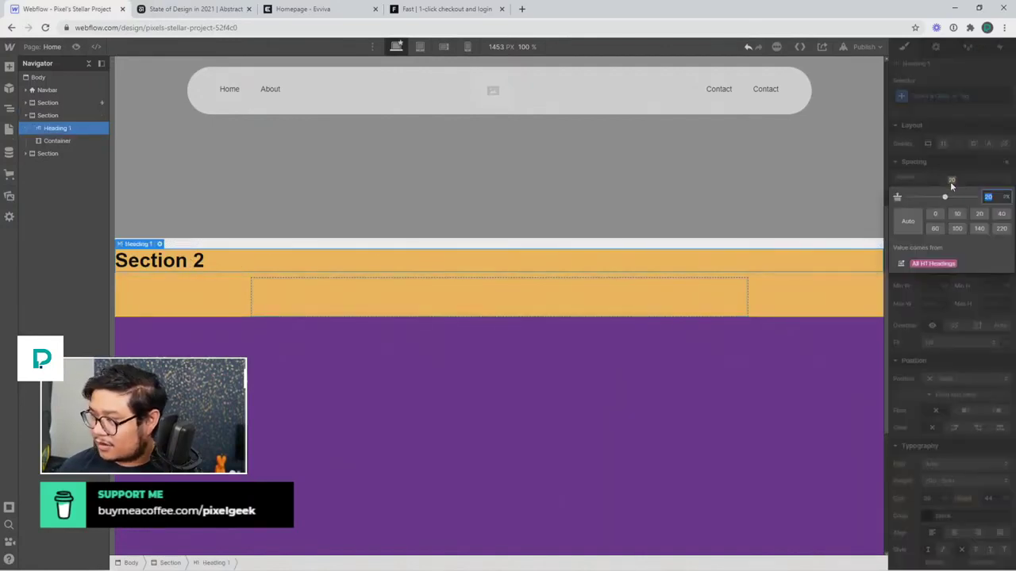
type("0")
key("Return")
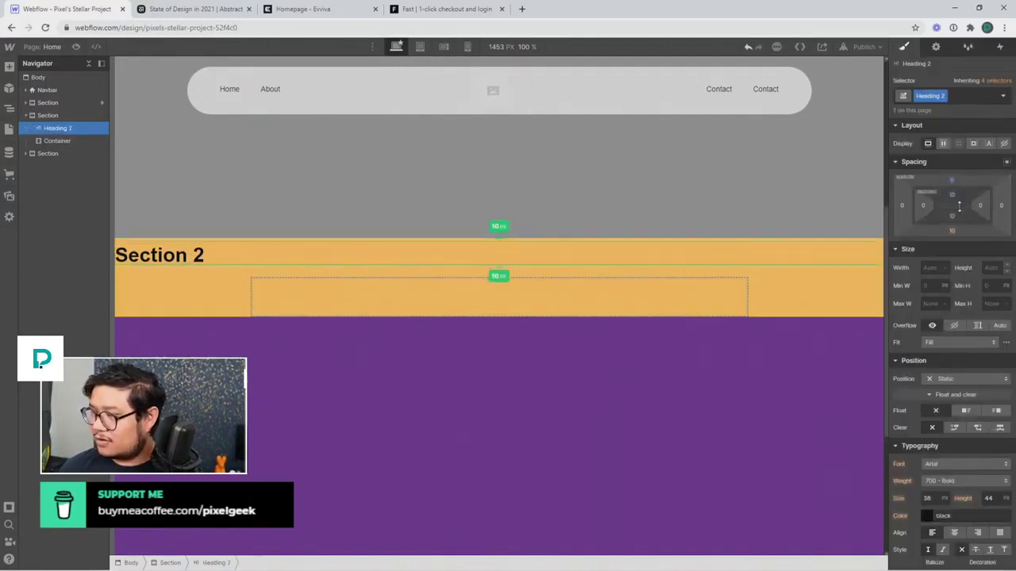
left_click_drag(959, 207, 958, 188)
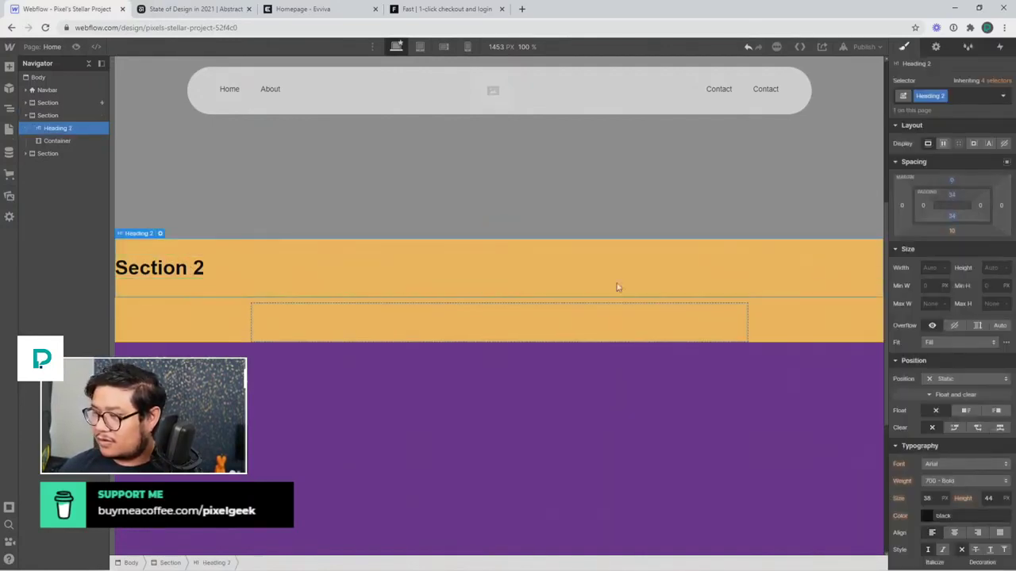
left_click(954, 533)
left_click(471, 319)
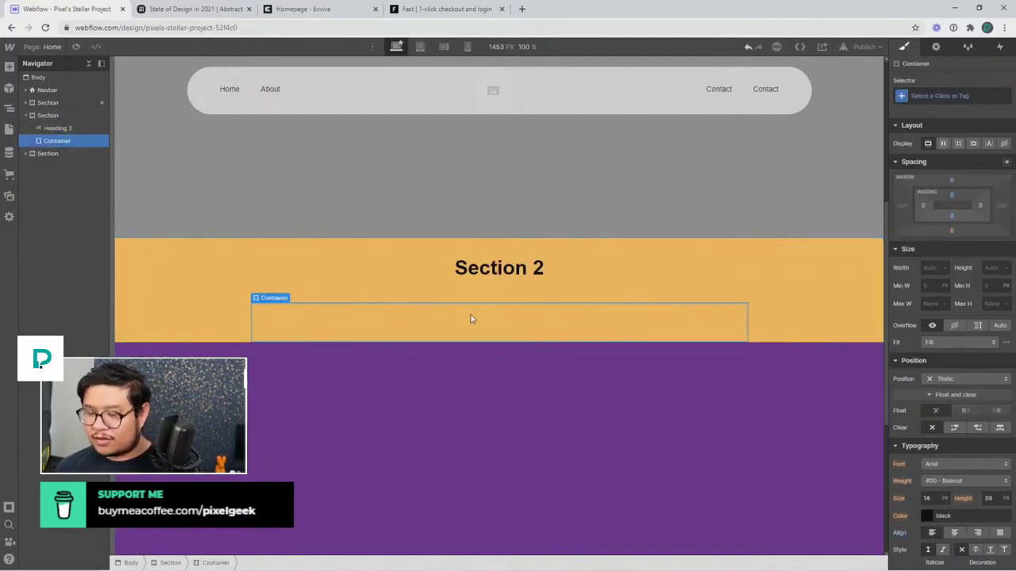
- Add a Rich Text Block to the container and duplicate it several times
key("ctrl+e")
type("rich")
key("Return")
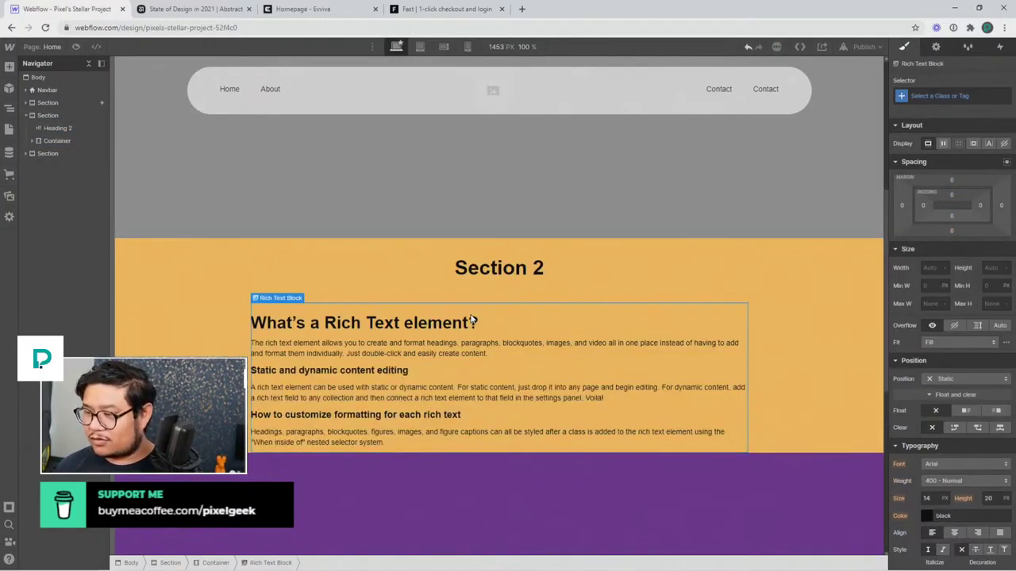
left_click(65, 153)
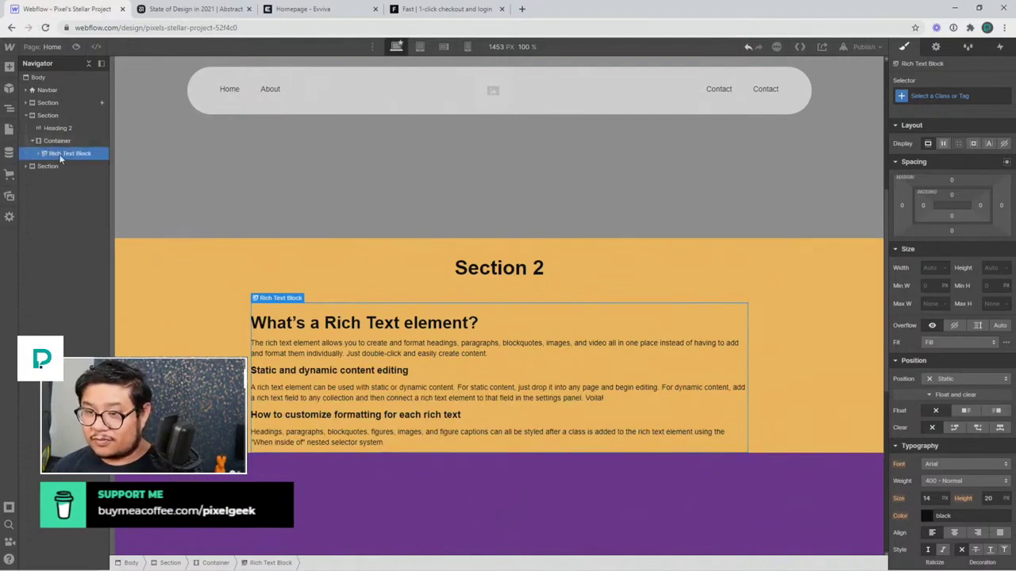
key("ctrl+d")
key("ctrl+d")
scroll(333, 330, "down", 3)
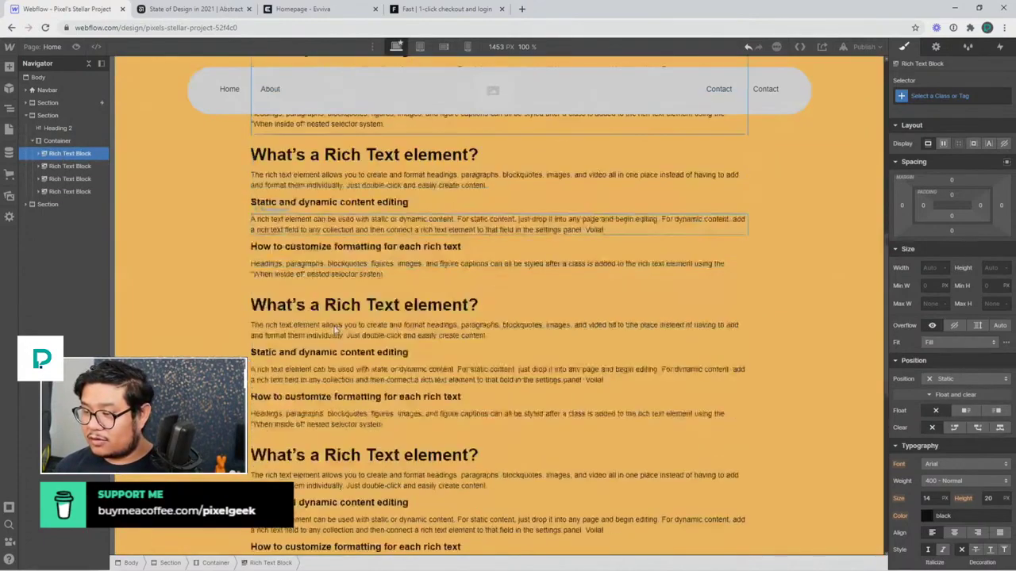
scroll(333, 329, "up", 4)
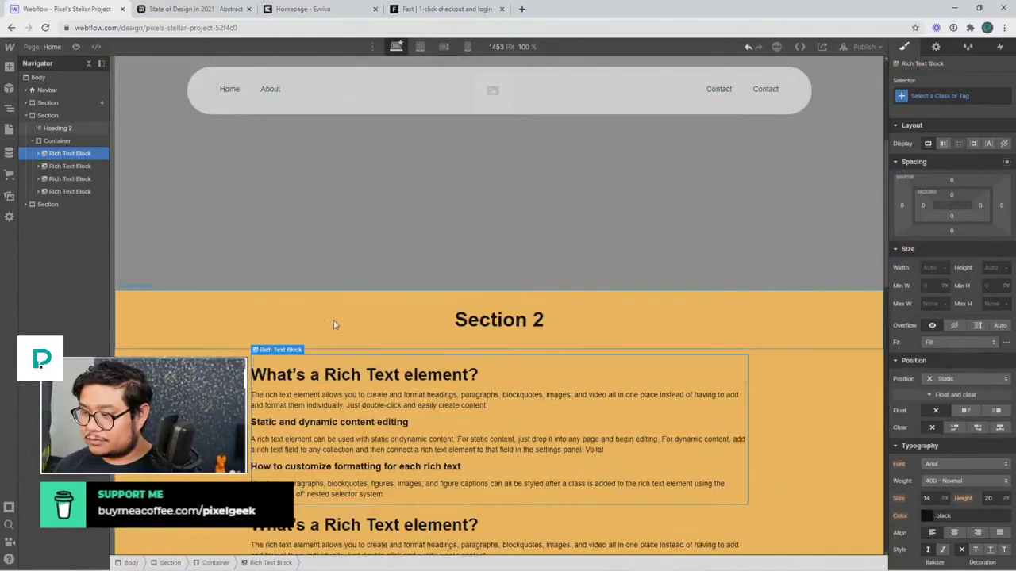
scroll(329, 317, "down", 6)
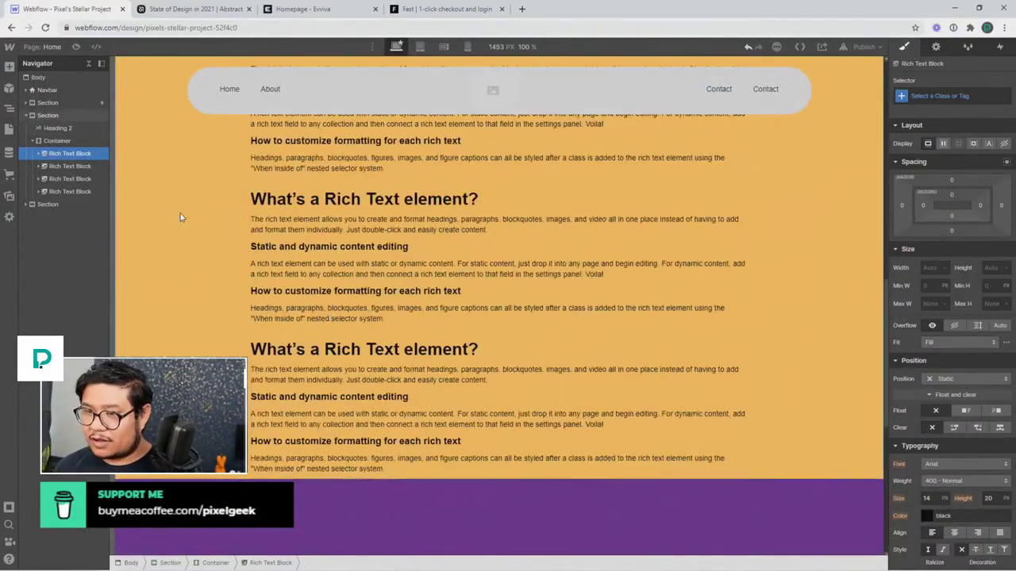
- Select the first Rich Text Block in the Navigator and delete the placeholder blocks
left_click(61, 117)
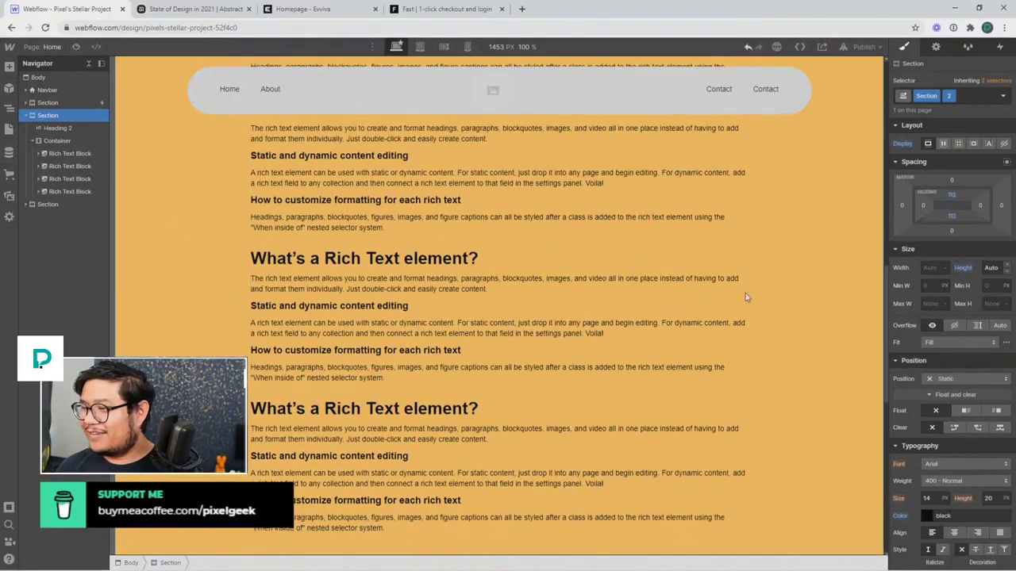
scroll(676, 330, "down", 3)
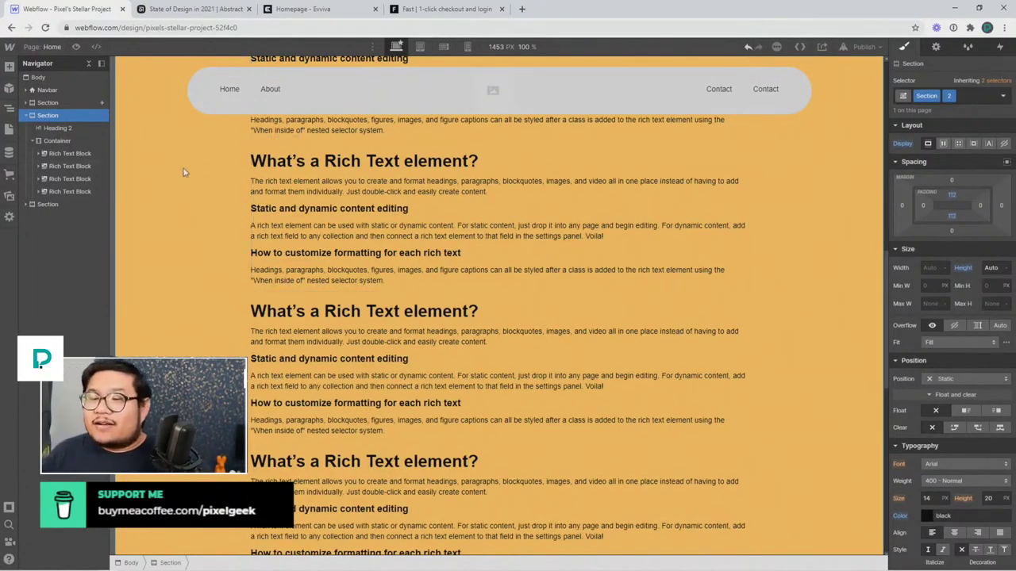
left_click(76, 155)
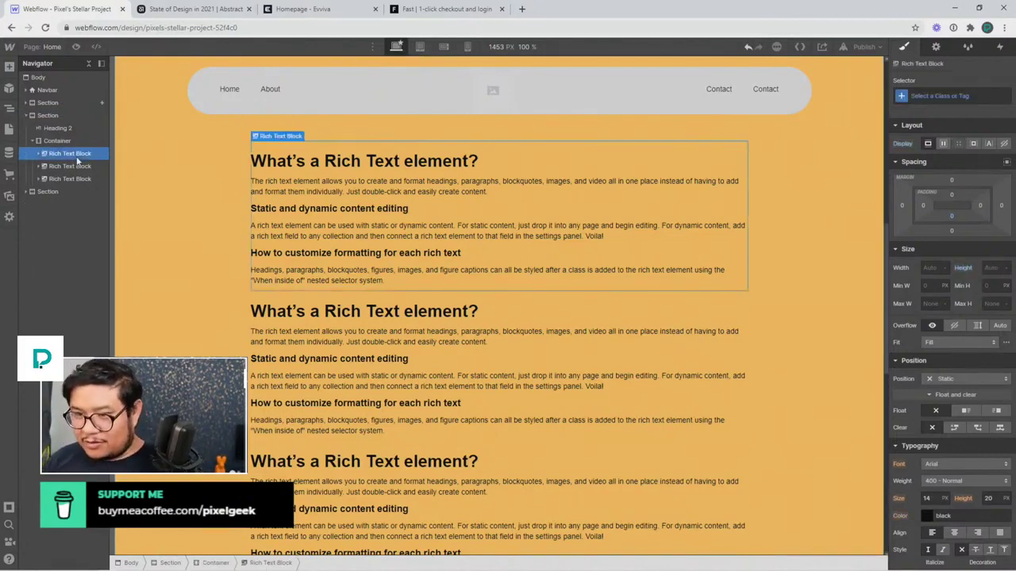
key("Delete")
key("Delete")
key("Delete")
key("Delete")
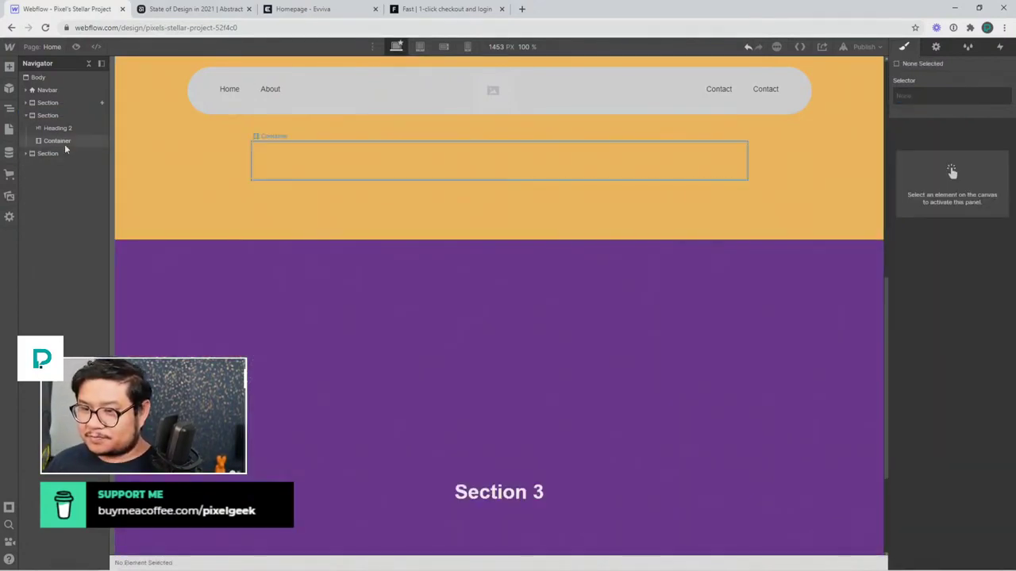
- Set the Section 2 container's Position to Relative
left_click(68, 141)
left_click(941, 380)
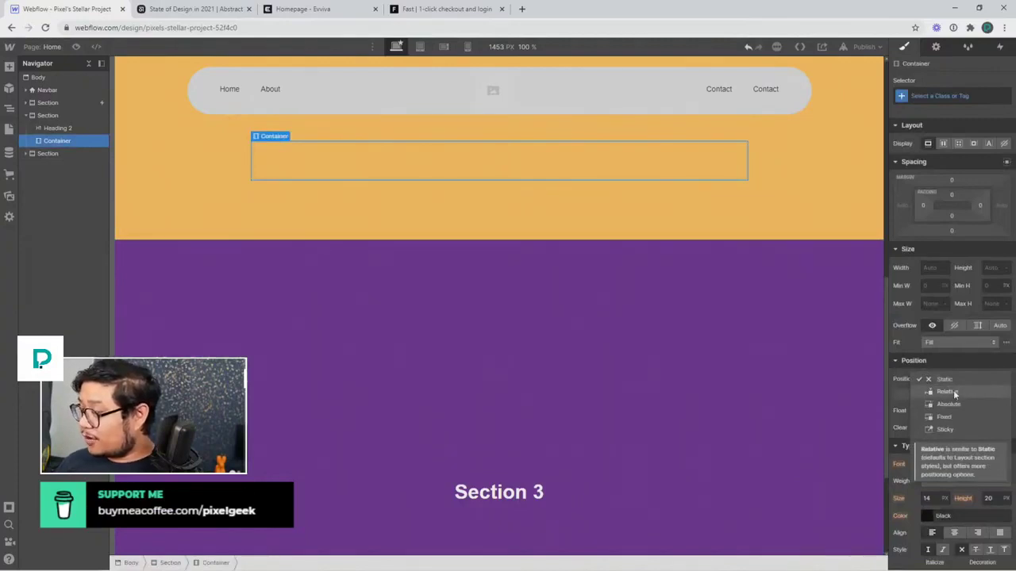
left_click(954, 393)
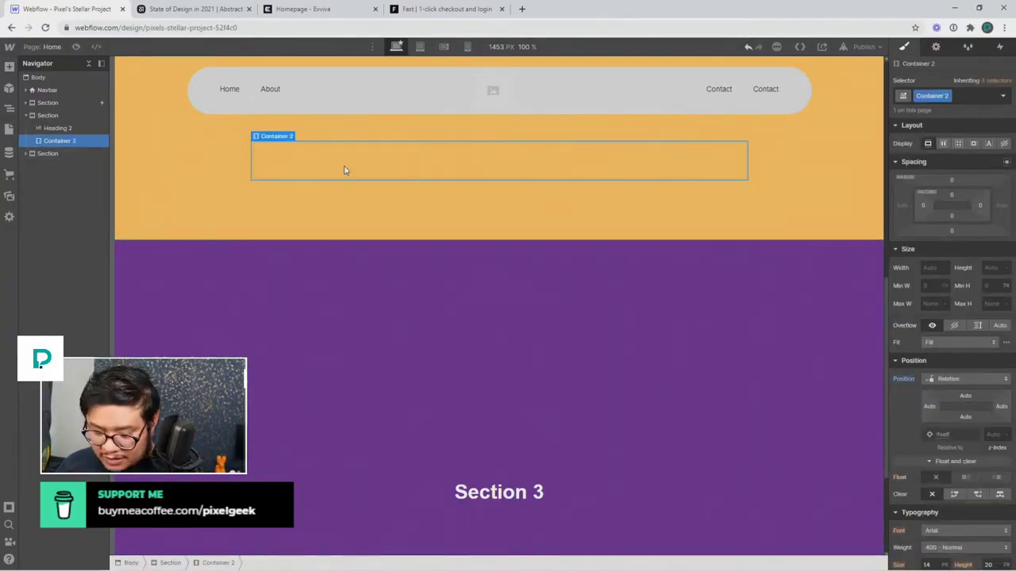
- Add a Div Block inside the container and give it the class 'sticky'
key("ctrl+k")
type("div")
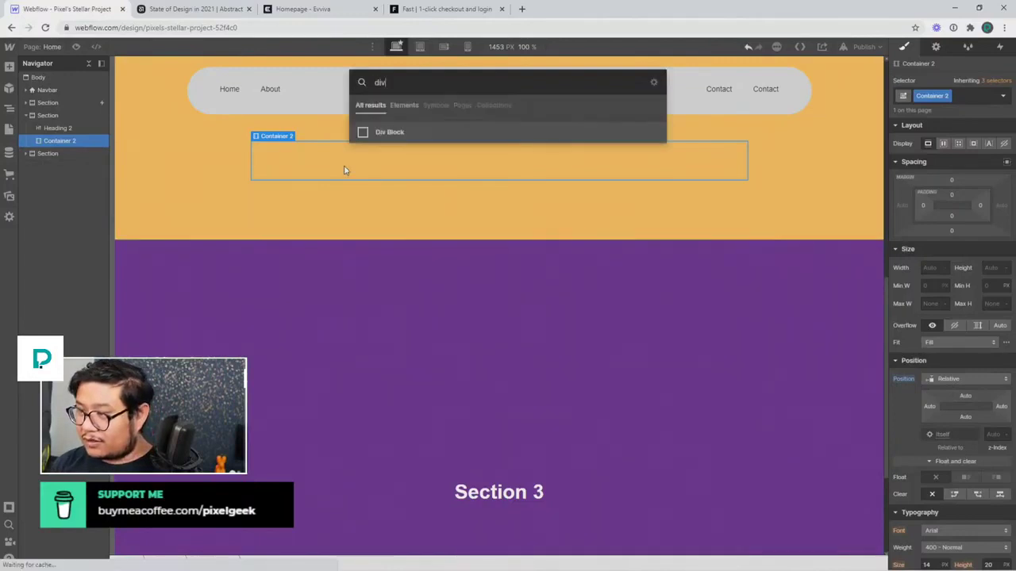
key("Return")
left_click(939, 94)
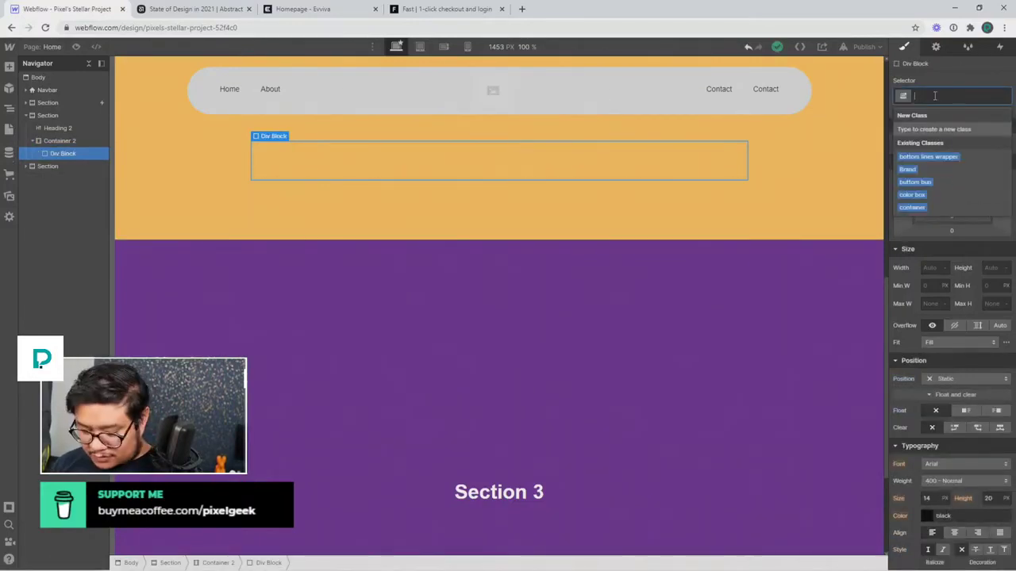
type("sticky")
key("Return")
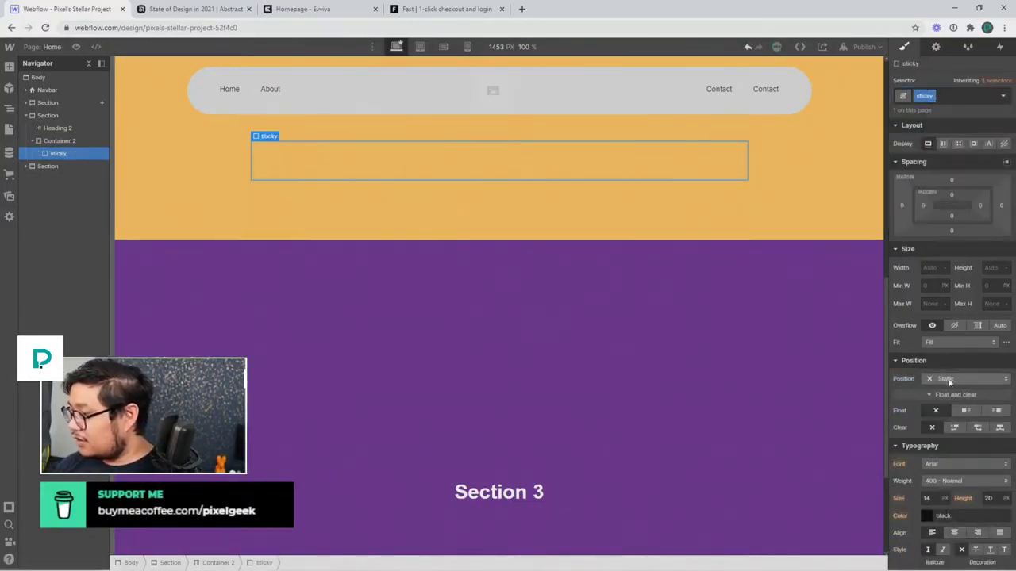
- Set the 'sticky' div's Position to Sticky with a top offset
left_click(956, 378)
left_click(945, 429)
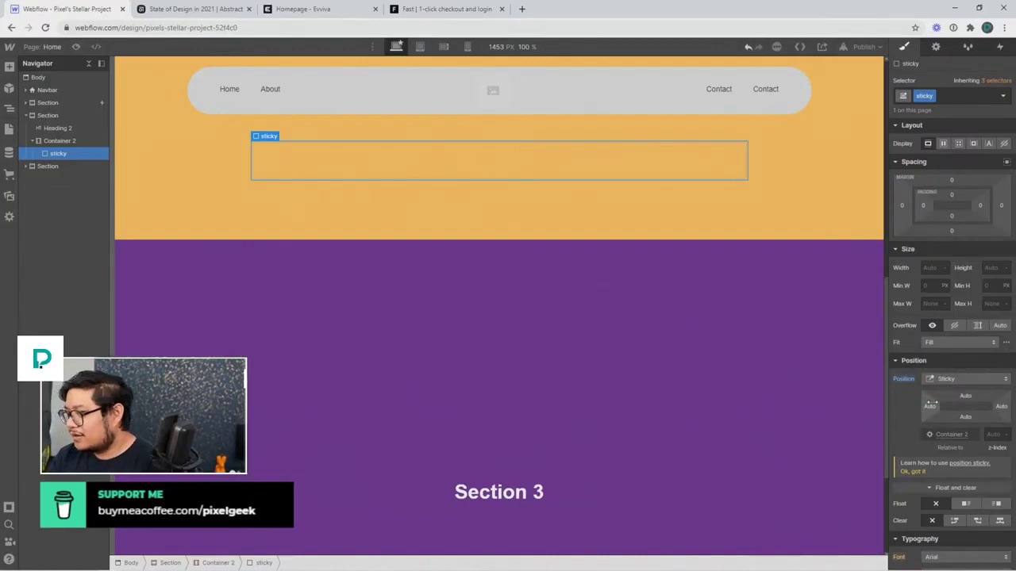
left_click(964, 397)
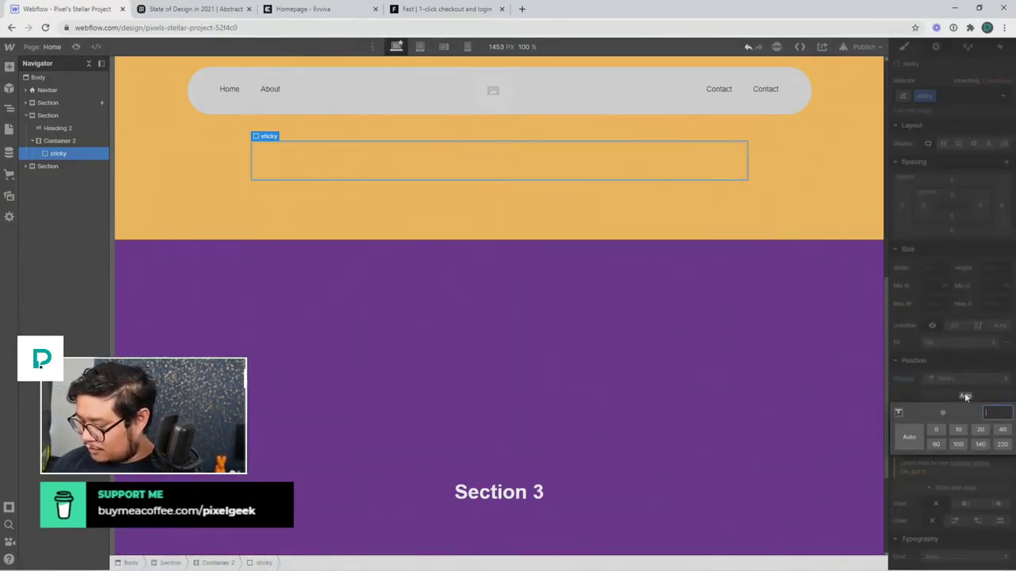
key("Escape")
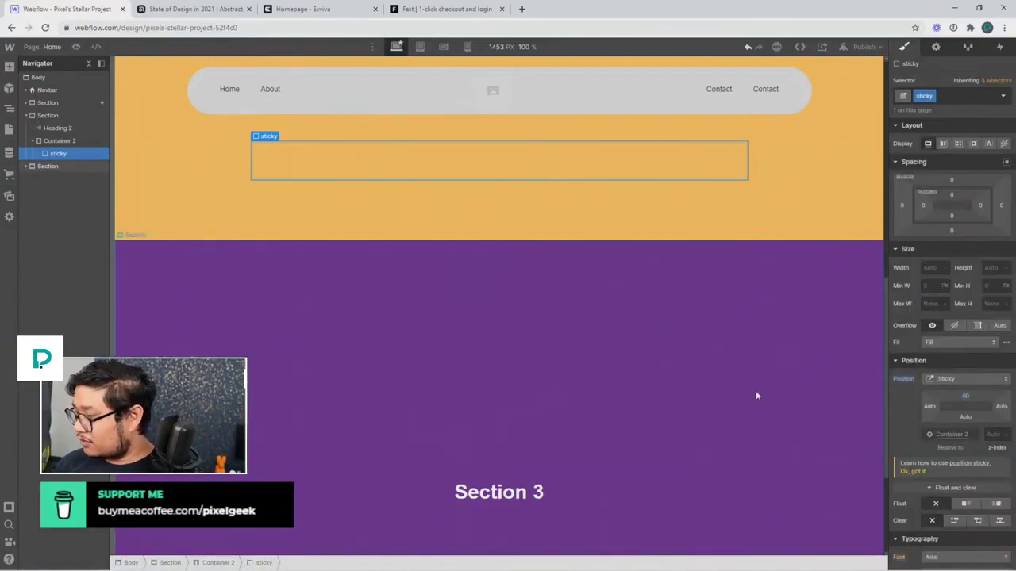
scroll(788, 393, "up", 2)
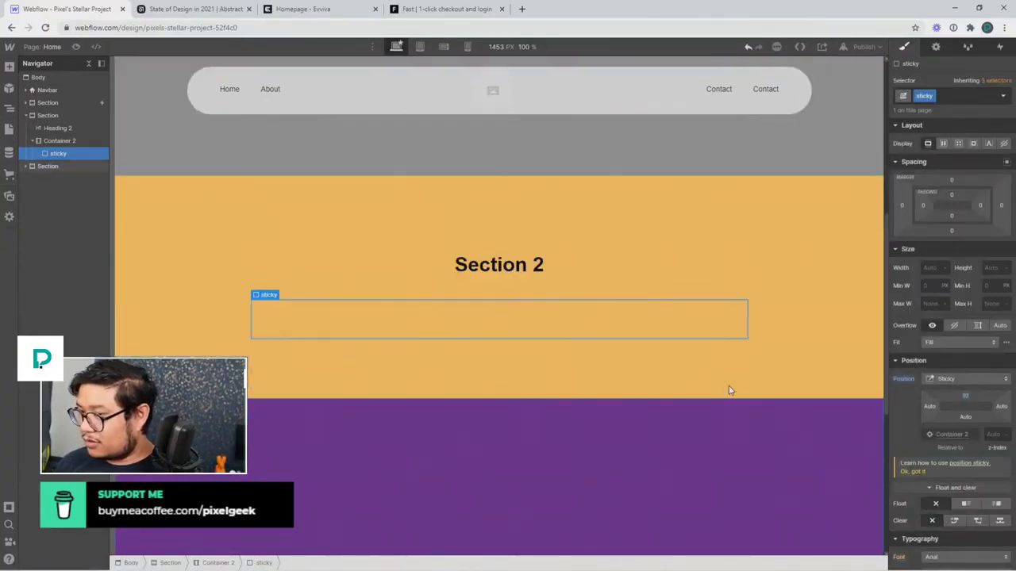
scroll(729, 387, "down", 3)
- Edit Container 2's height, ending at 500 VH, and check the sticky div inside it
left_click(64, 140)
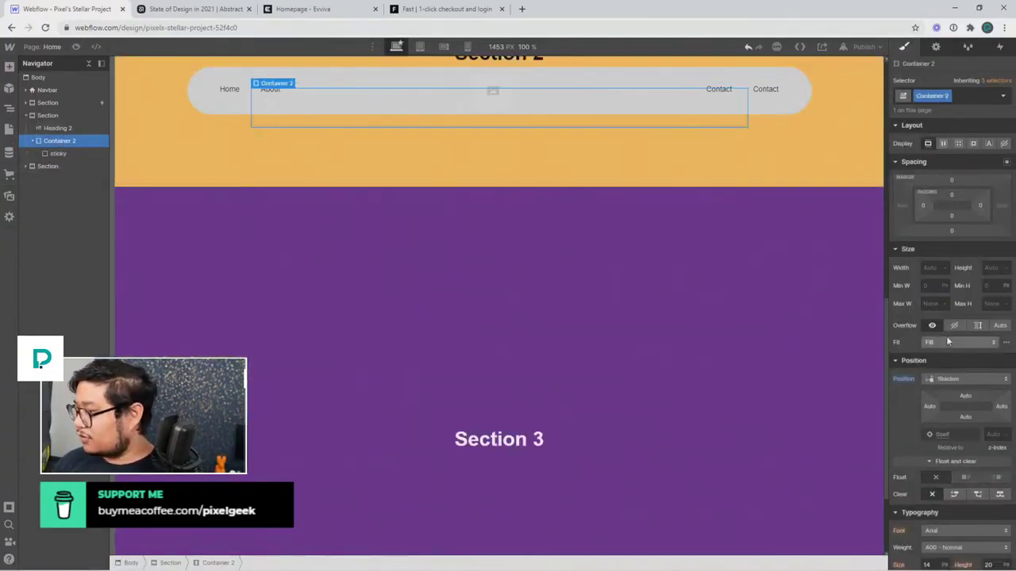
left_click(988, 269)
type("900")
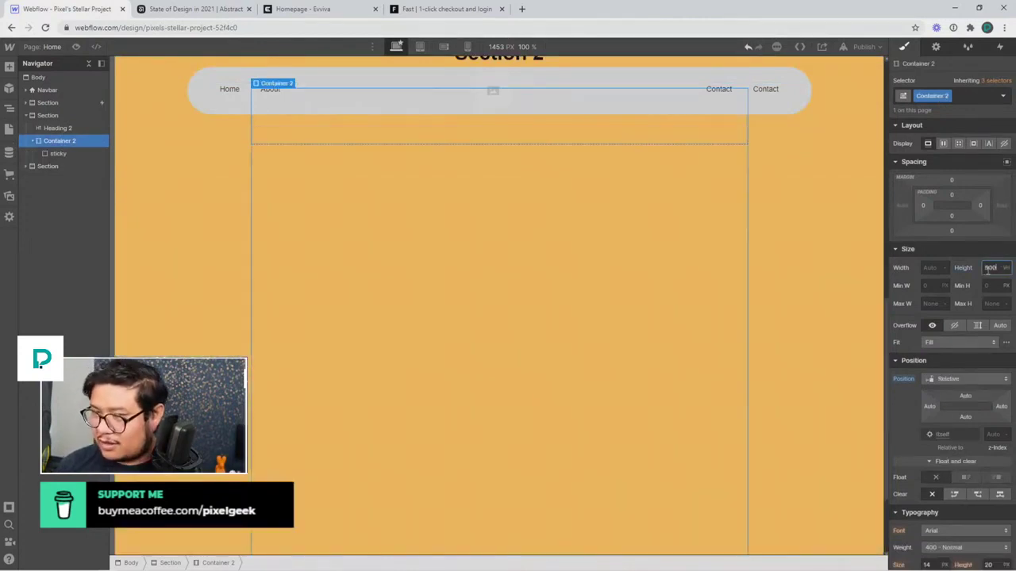
scroll(537, 302, "up", 3)
scroll(535, 302, "down", 3)
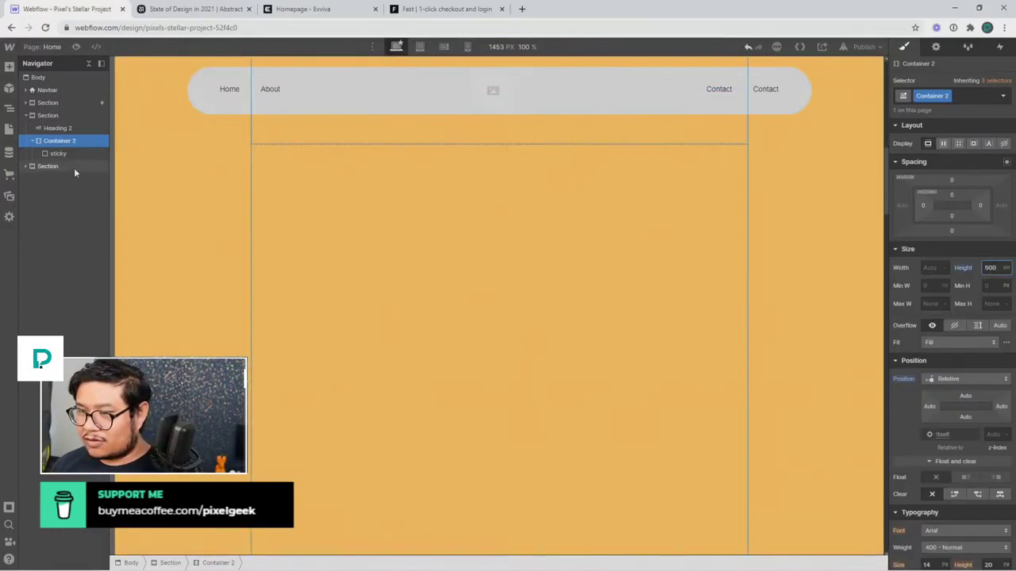
left_click(59, 153)
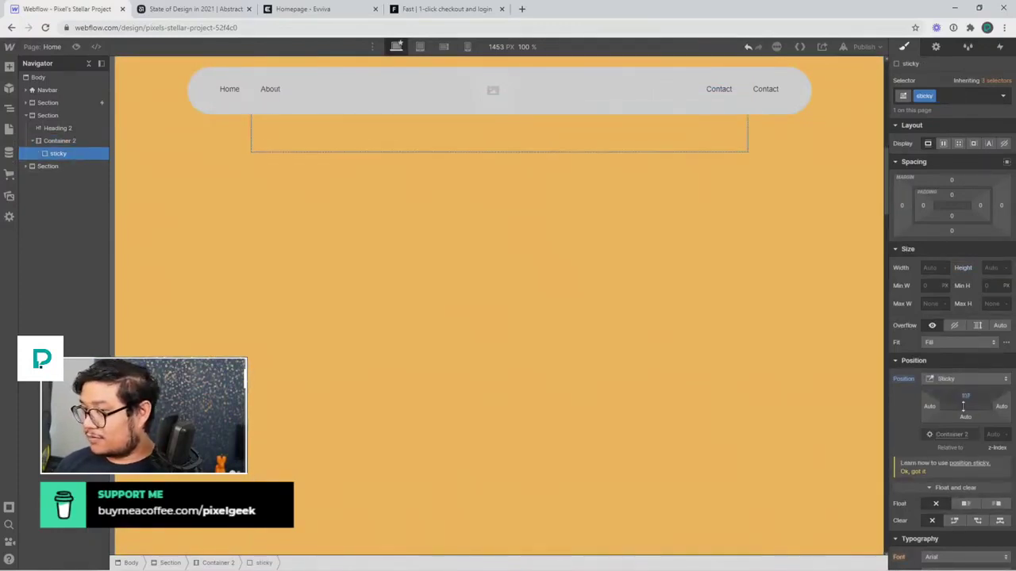
scroll(366, 249, "up", 5)
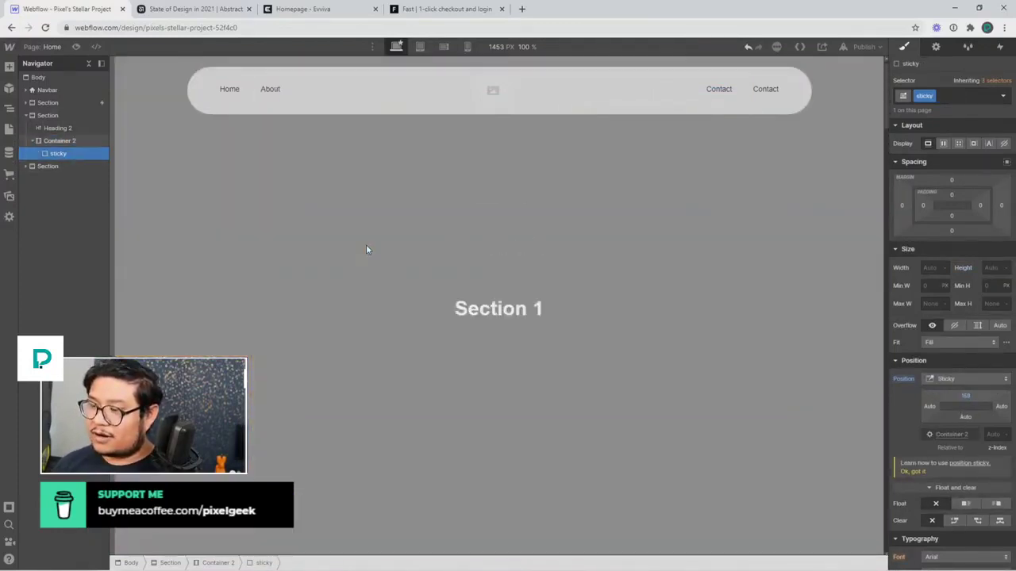
scroll(365, 249, "down", 5)
left_click(60, 141)
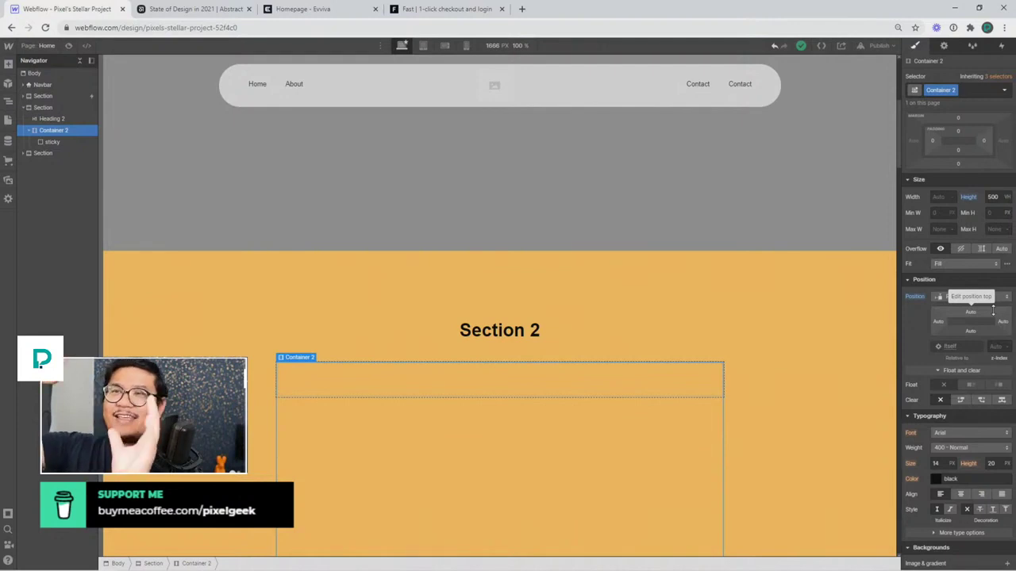
left_click(426, 380)
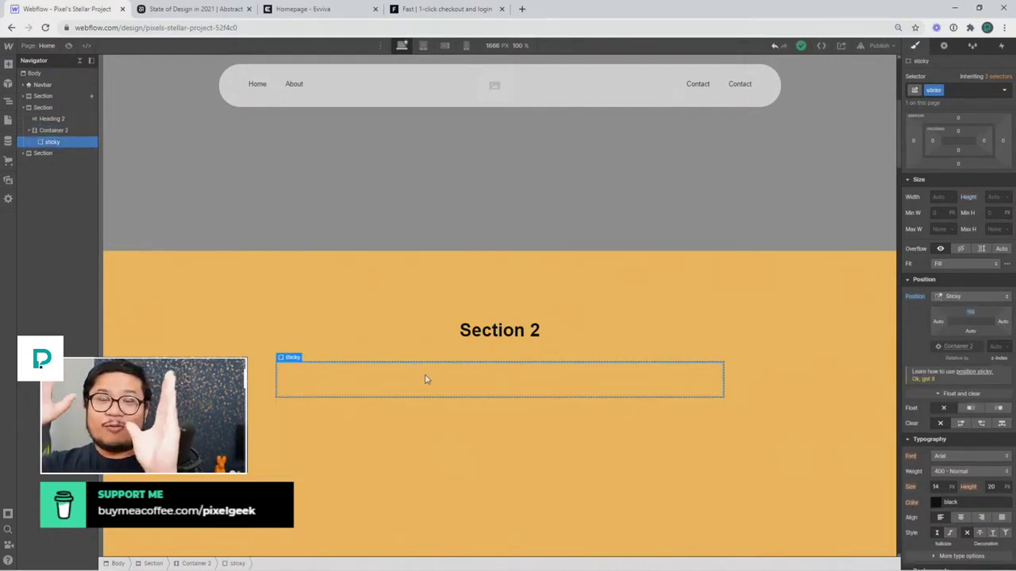
scroll(426, 379, "down", 3)
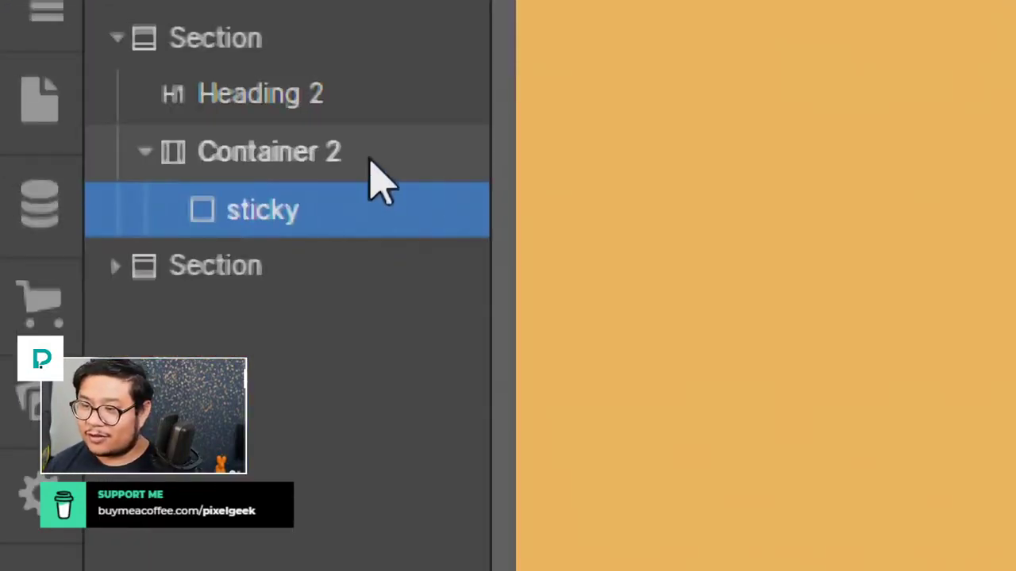
- Rename Container 2's class to 'train tracks'
left_click(49, 130)
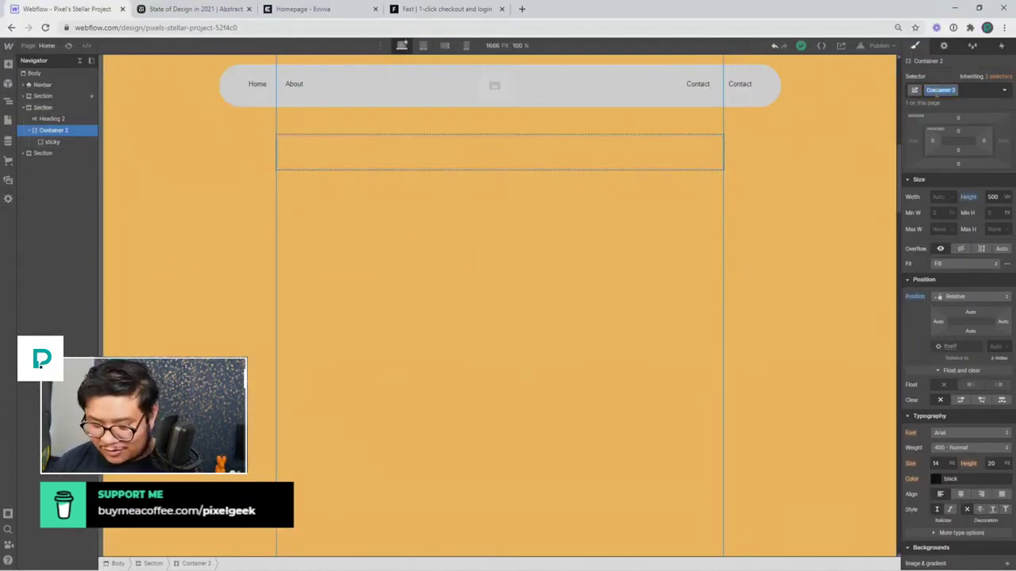
type("stis")
key("Return")
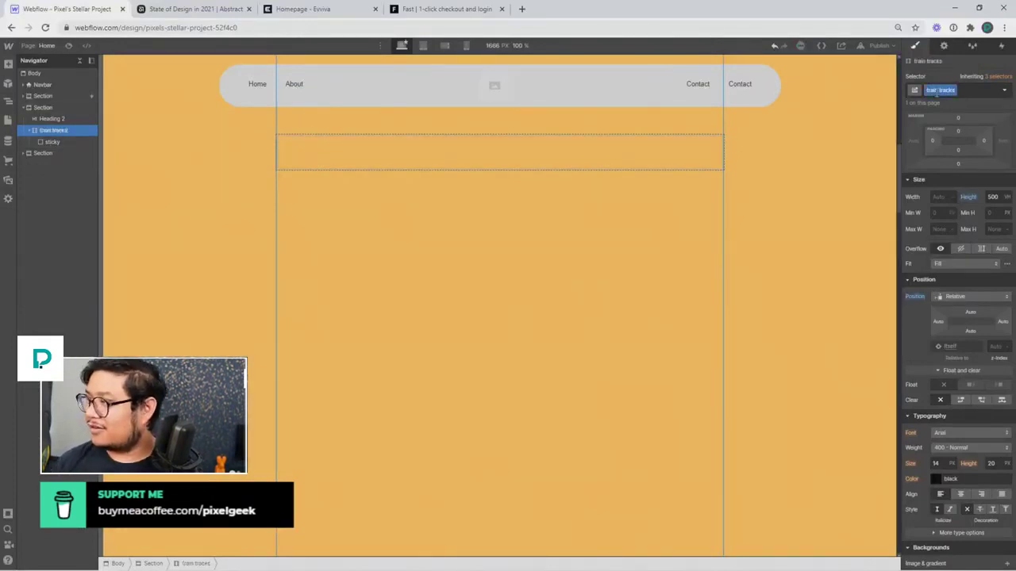
scroll(306, 215, "up", 3)
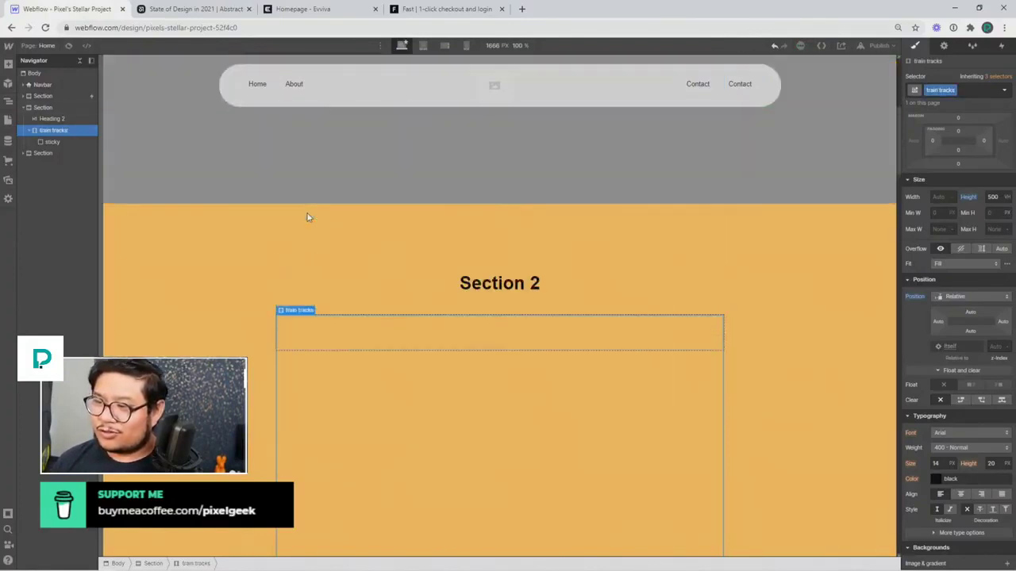
scroll(306, 215, "down", 2)
- Rename the sticky div's class to 'train'
left_click(67, 143)
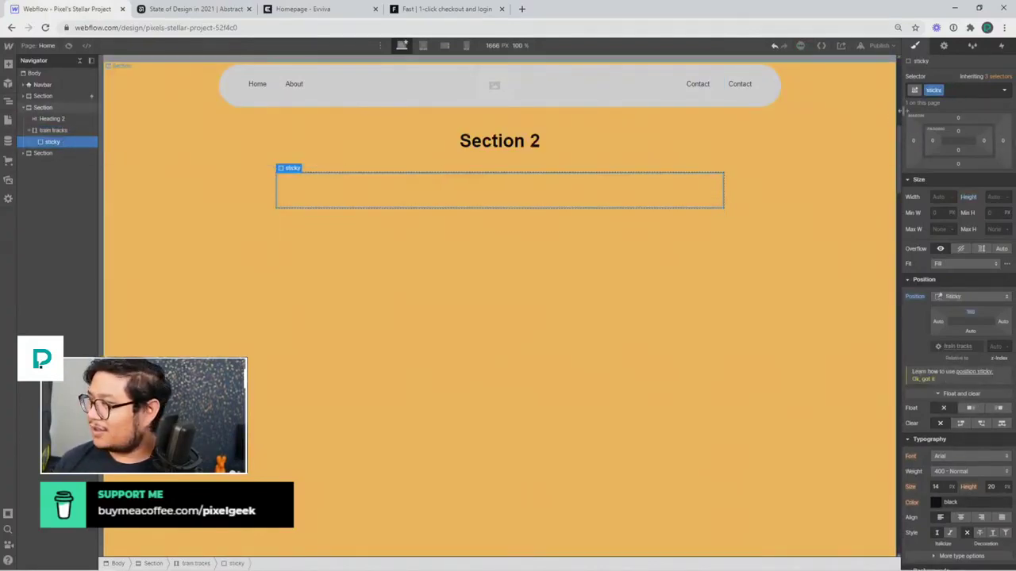
type("train")
key("Return")
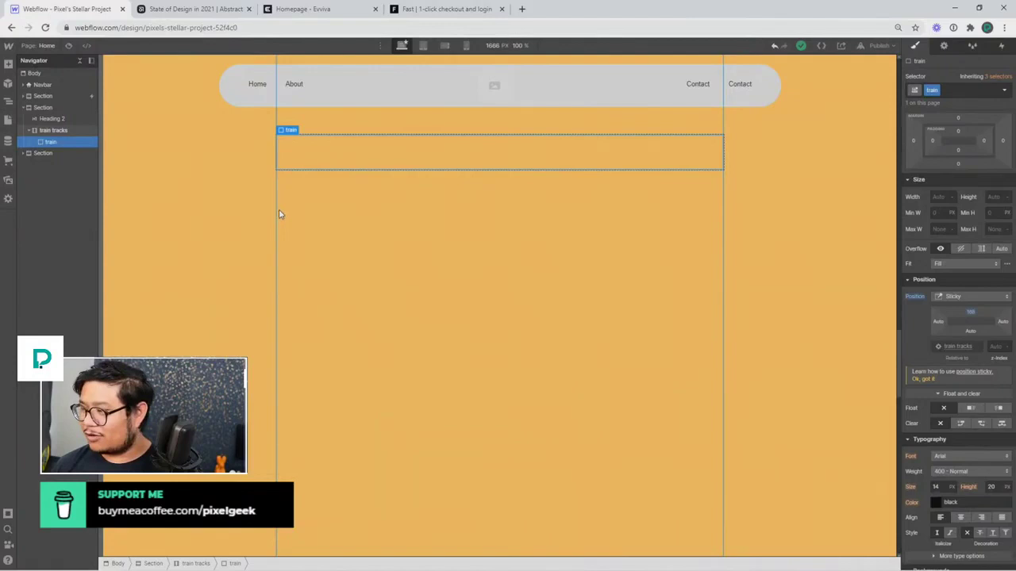
- Scroll the canvas to confirm the train stays pinned below the navbar while the heading scrolls away
scroll(280, 214, "down", 5)
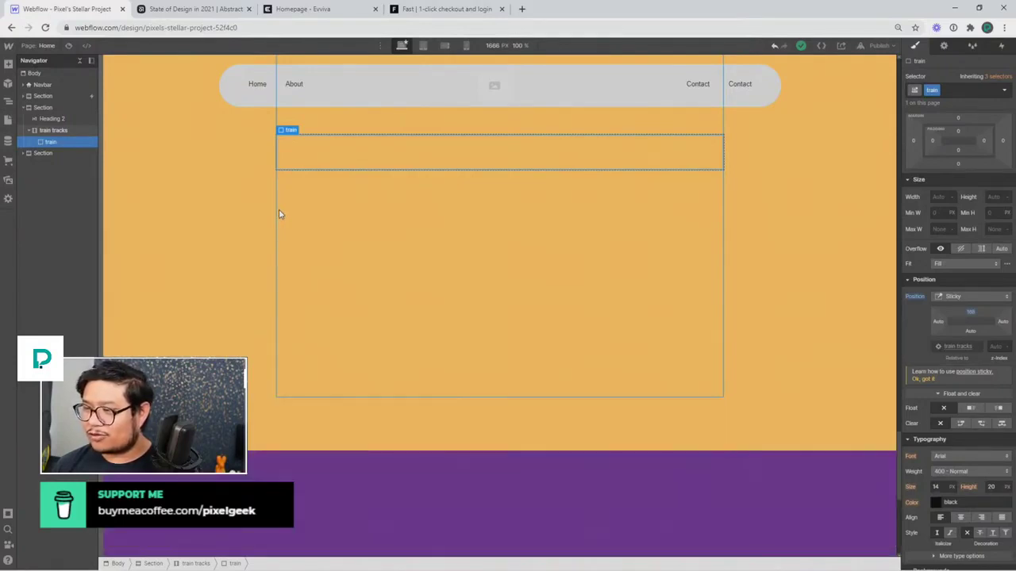
scroll(279, 214, "down", 2)
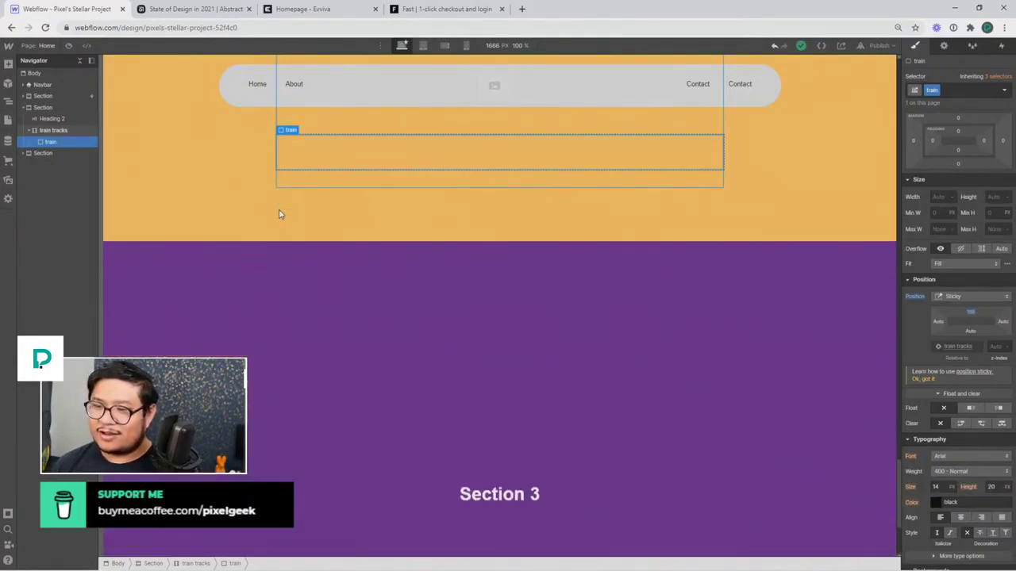
scroll(279, 214, "down", 4)
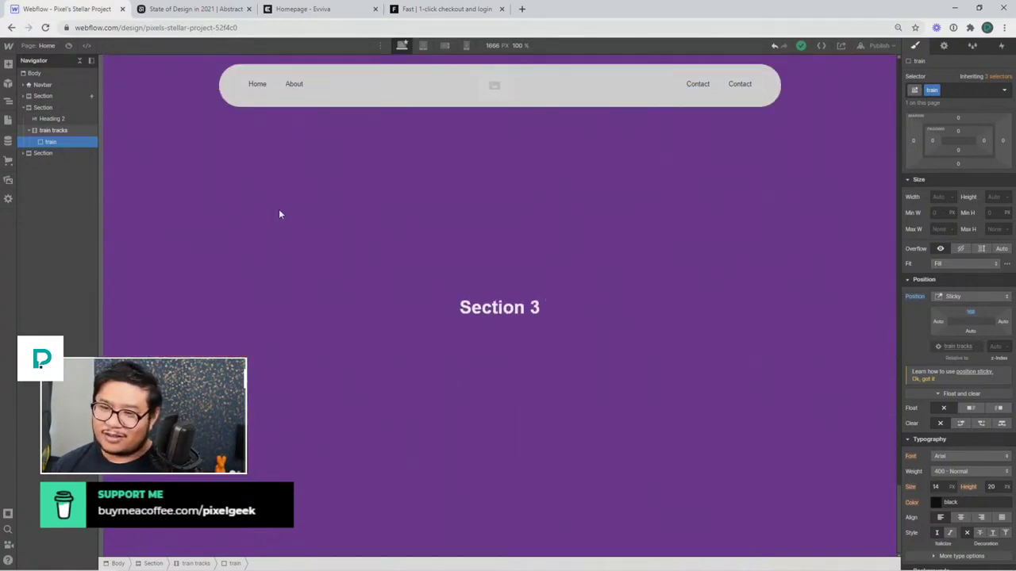
scroll(279, 214, "up", 3)
scroll(278, 214, "up", 5)
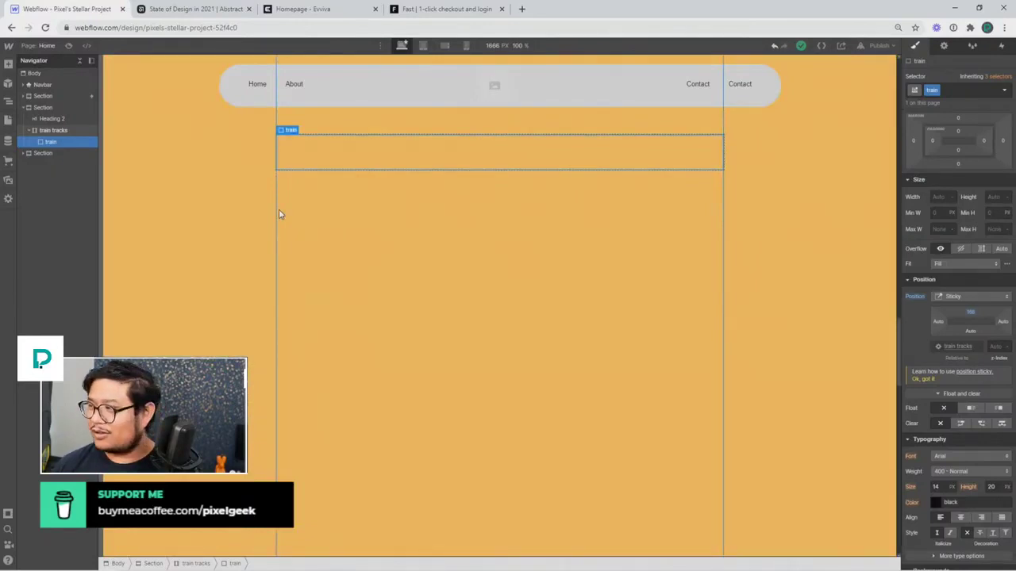
scroll(278, 213, "up", 5)
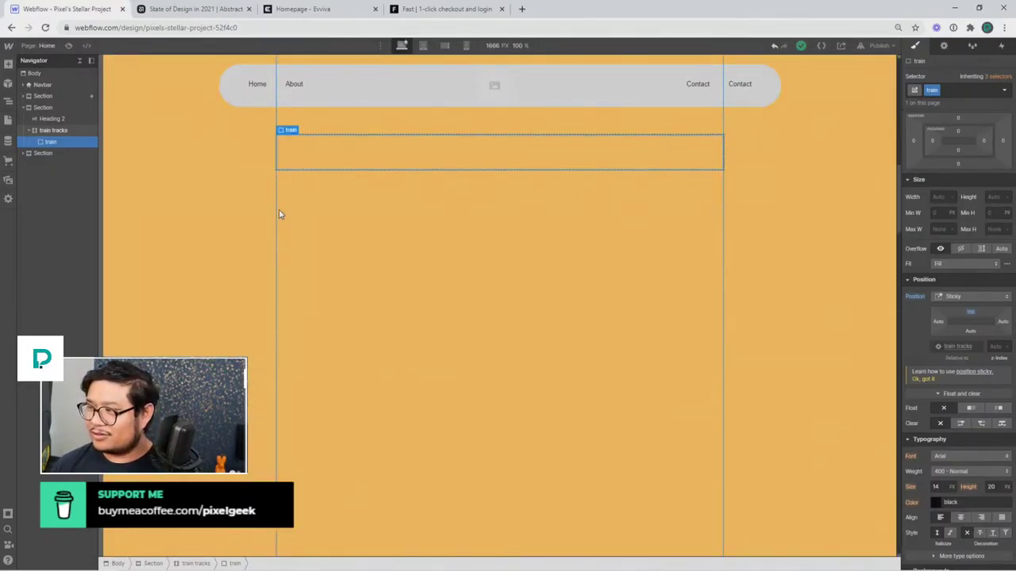
scroll(278, 213, "up", 3)
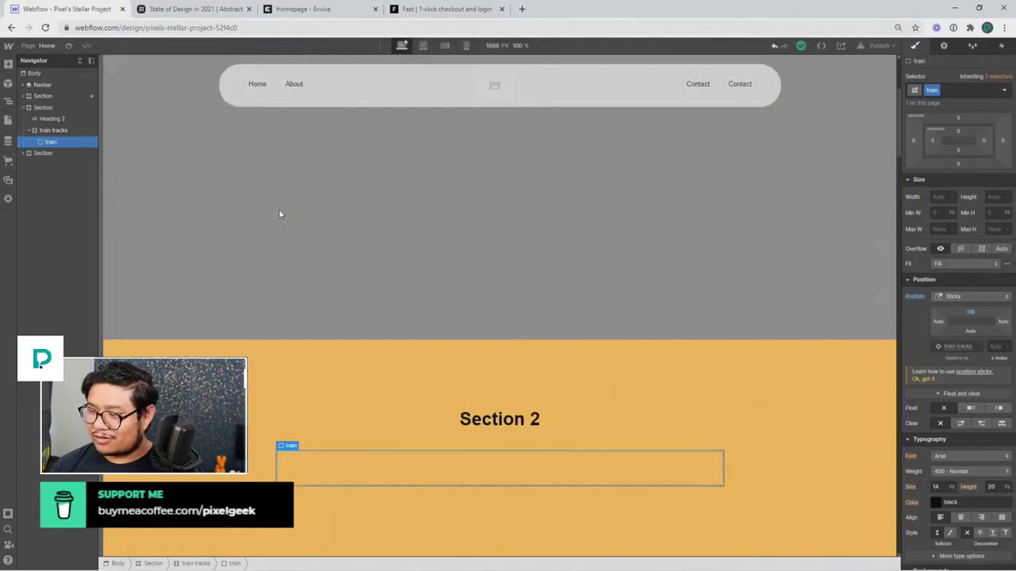
scroll(279, 213, "down", 5)
scroll(279, 213, "down", 2)
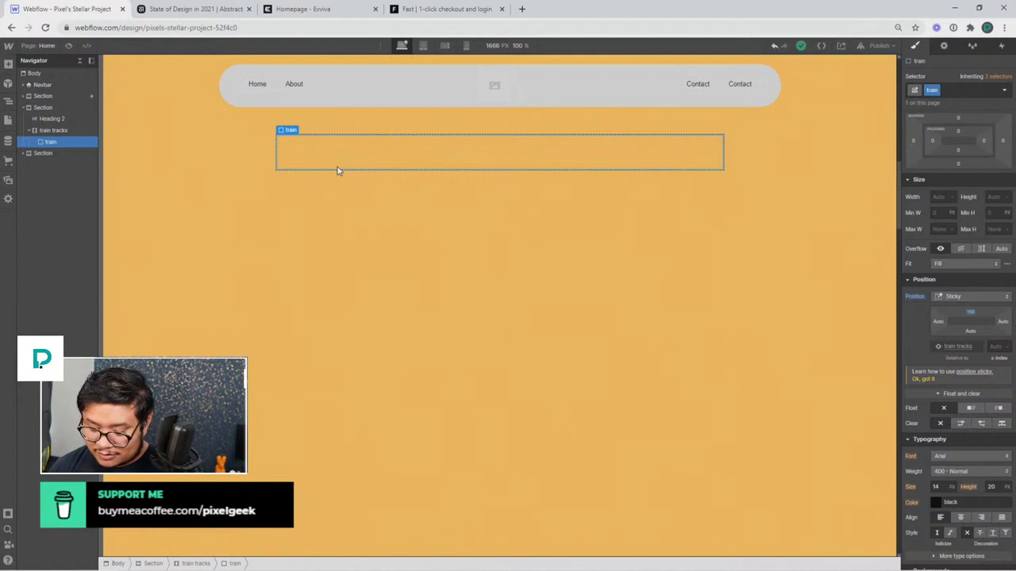
- Add a Div Block inside the train and give it the class 'cargo'
key("ctrl+e")
type("div")
key("Return")
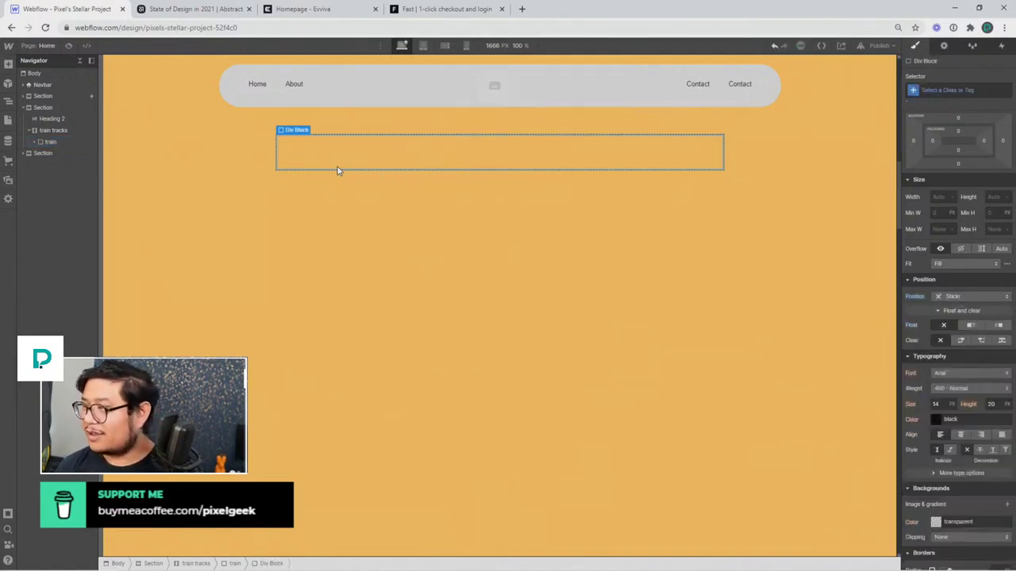
left_click(954, 88)
type("cargo")
key("Return")
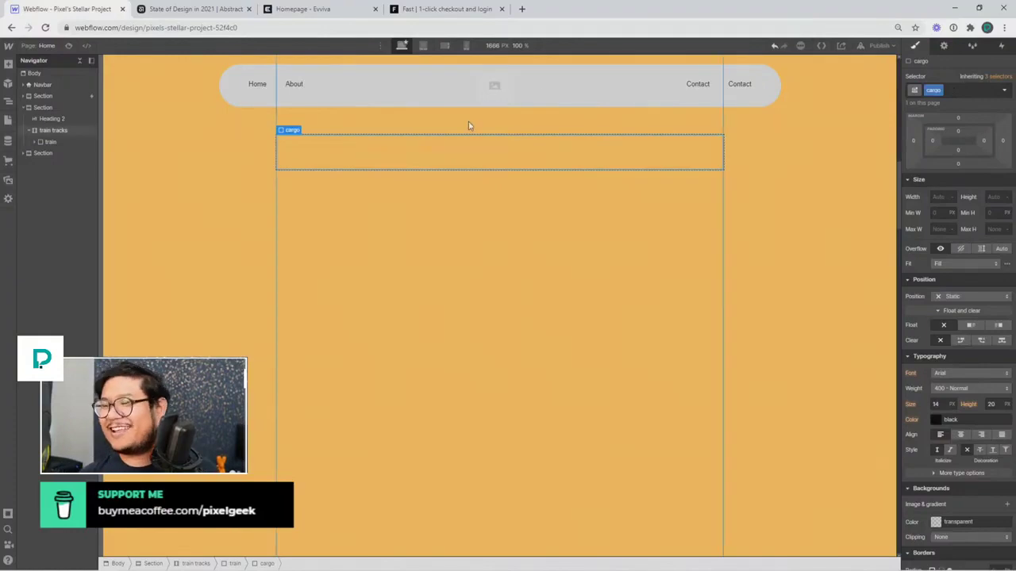
- Set the cargo div's width to 500 VW
left_click(479, 151)
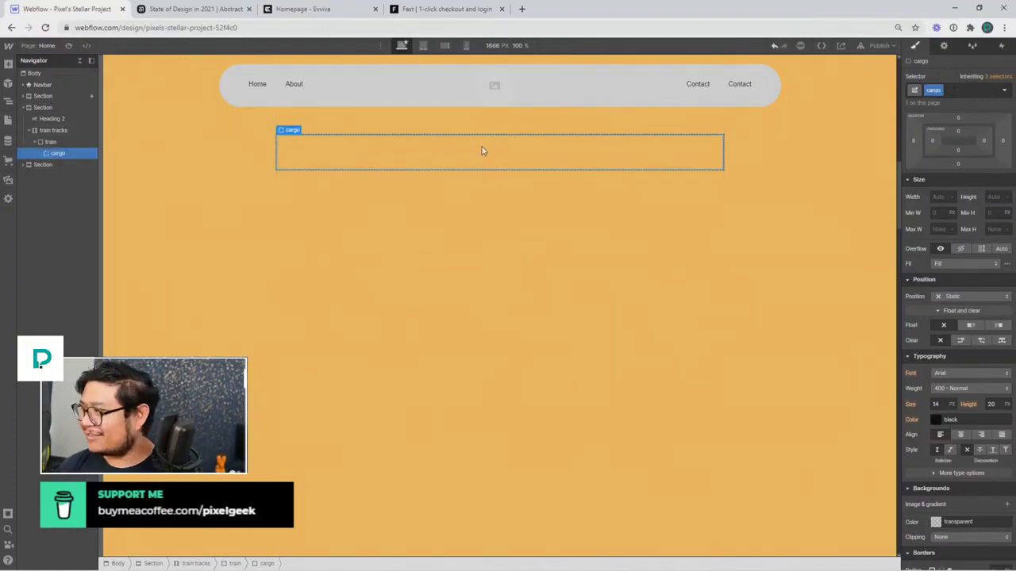
scroll(974, 279, "up", 2)
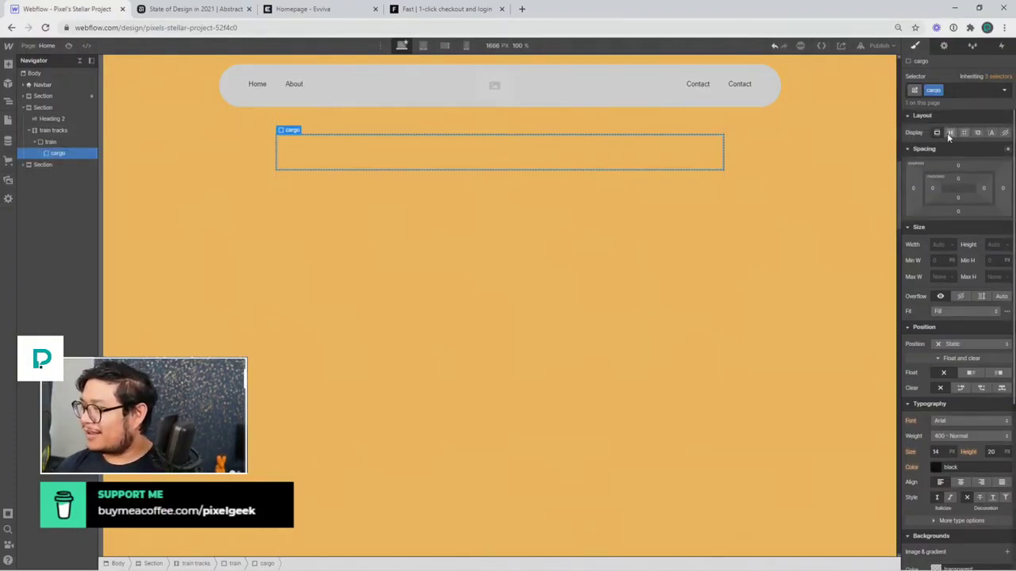
left_click(936, 245)
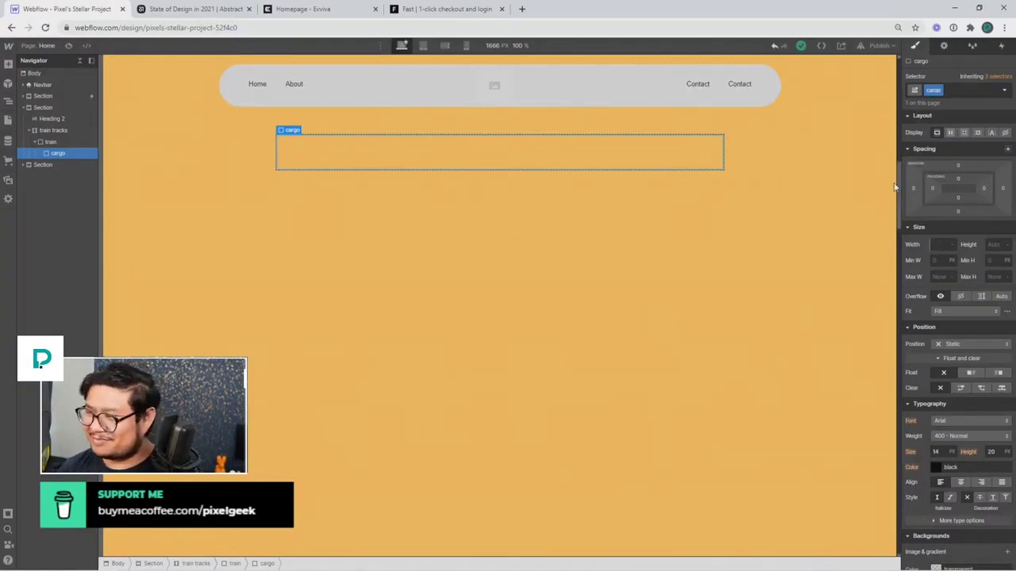
left_click(54, 130)
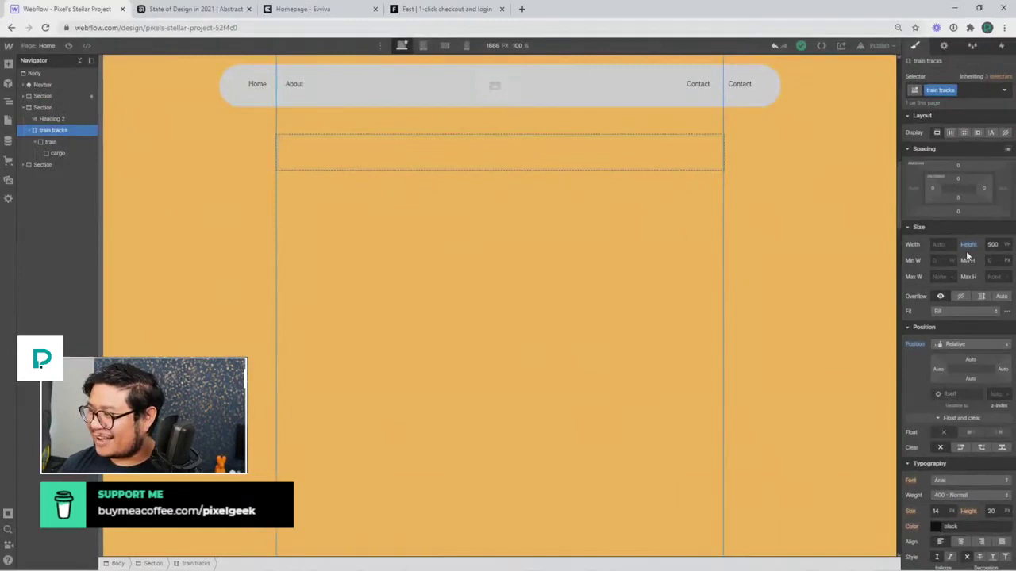
left_click(537, 158)
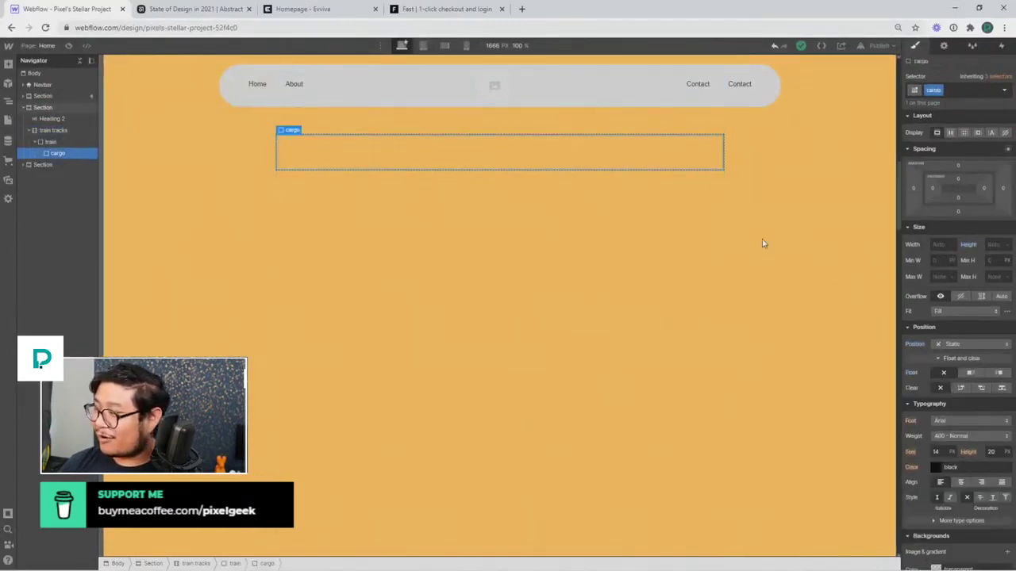
left_click(936, 244)
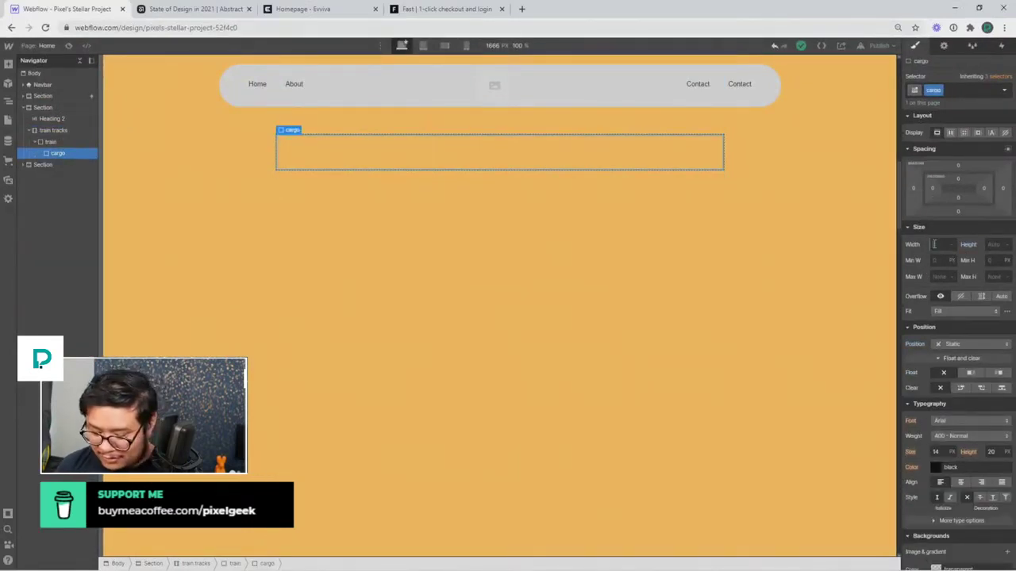
type("500vh")
key("Return")
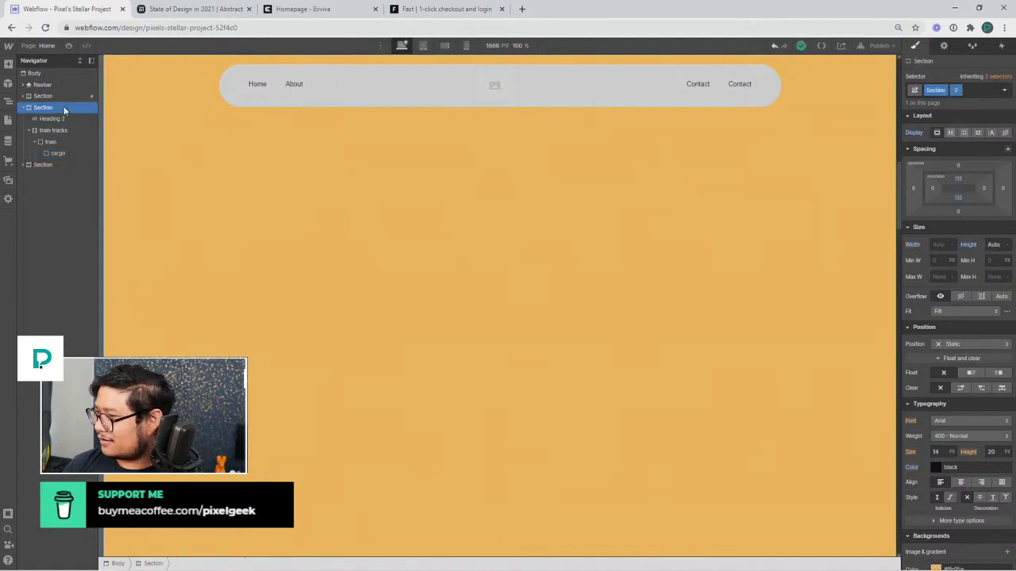
- Set the train's Overflow to Hidden, then select the cargo div
left_click(60, 143)
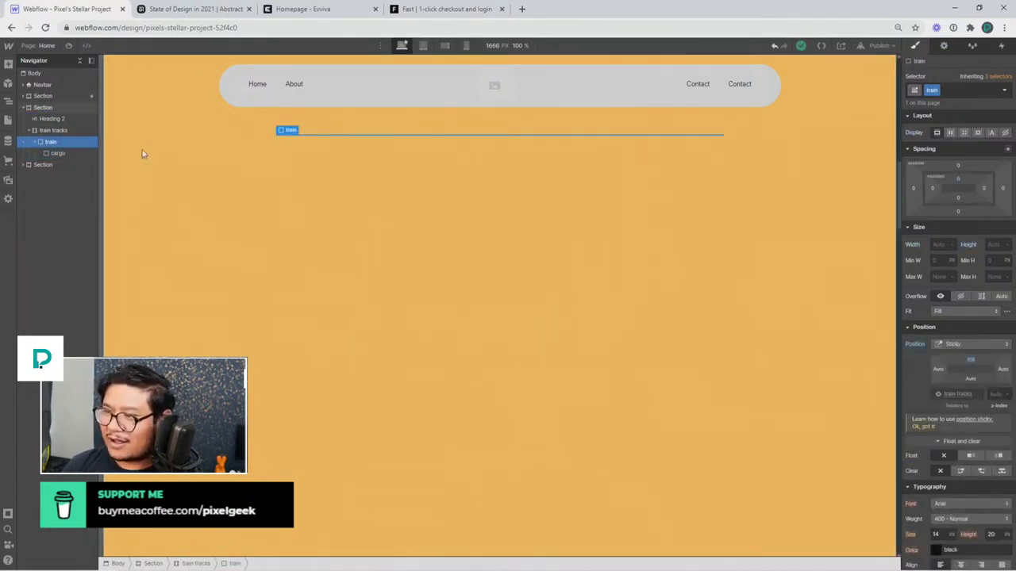
left_click(960, 297)
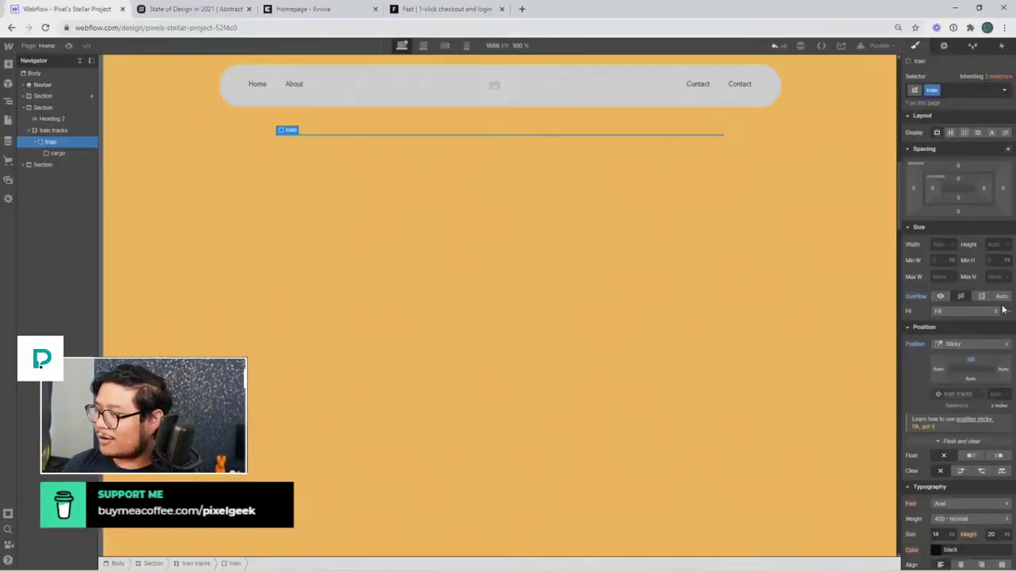
left_click(81, 153)
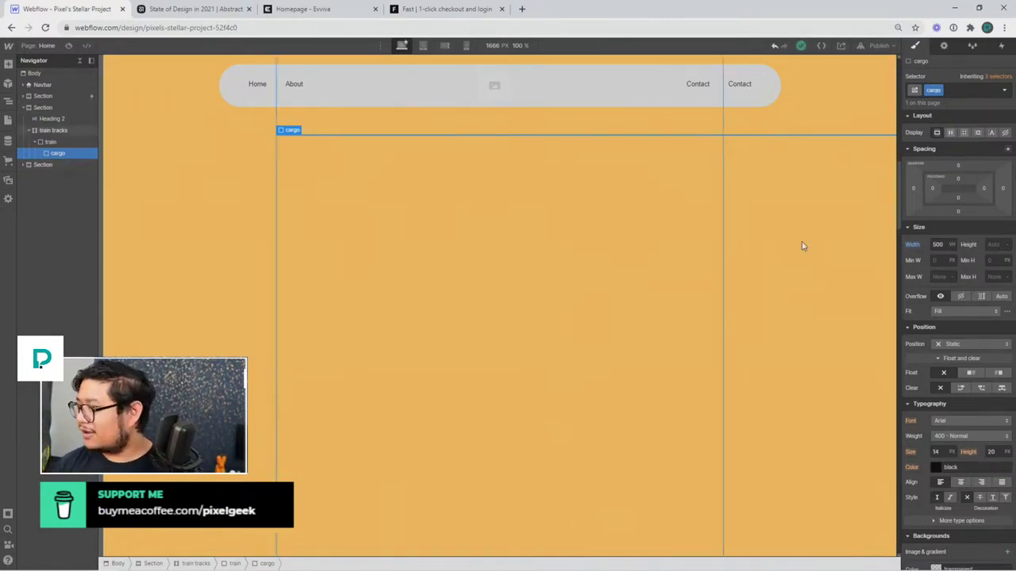
- Make cargo a flex row and add a child div classed 'cargo item'
left_click(951, 133)
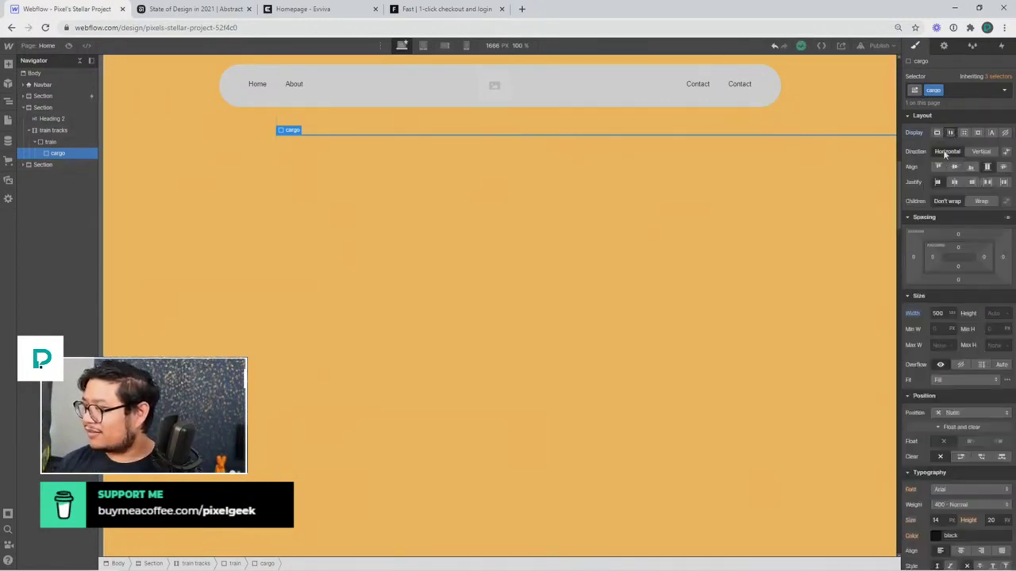
key("ctrl+e")
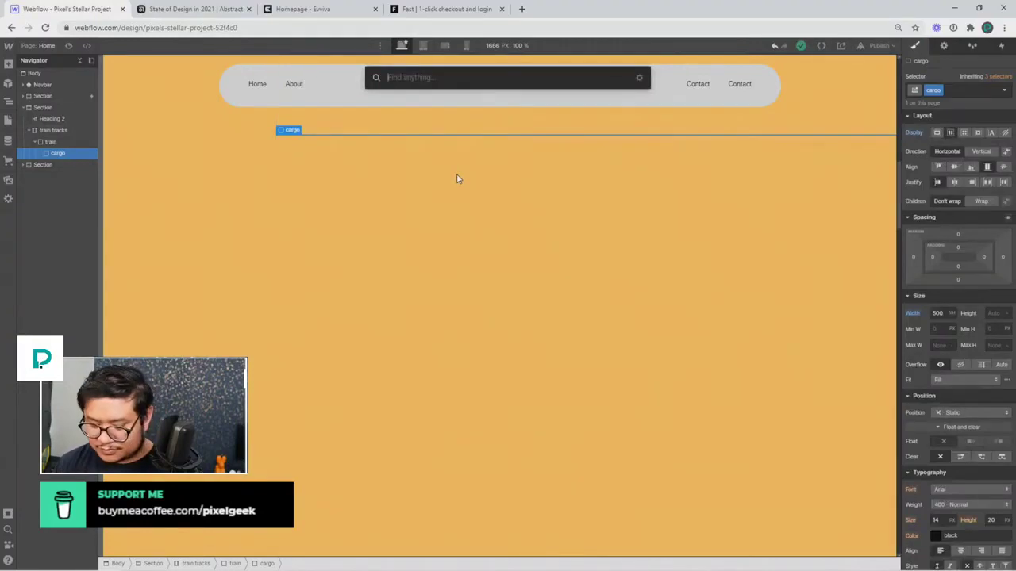
type("div")
key("Return")
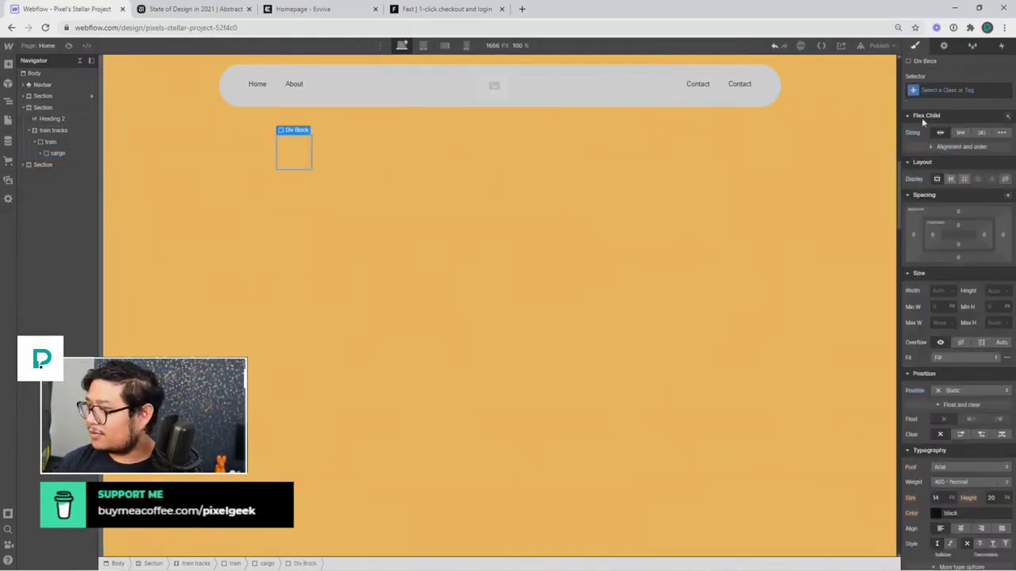
left_click(938, 90)
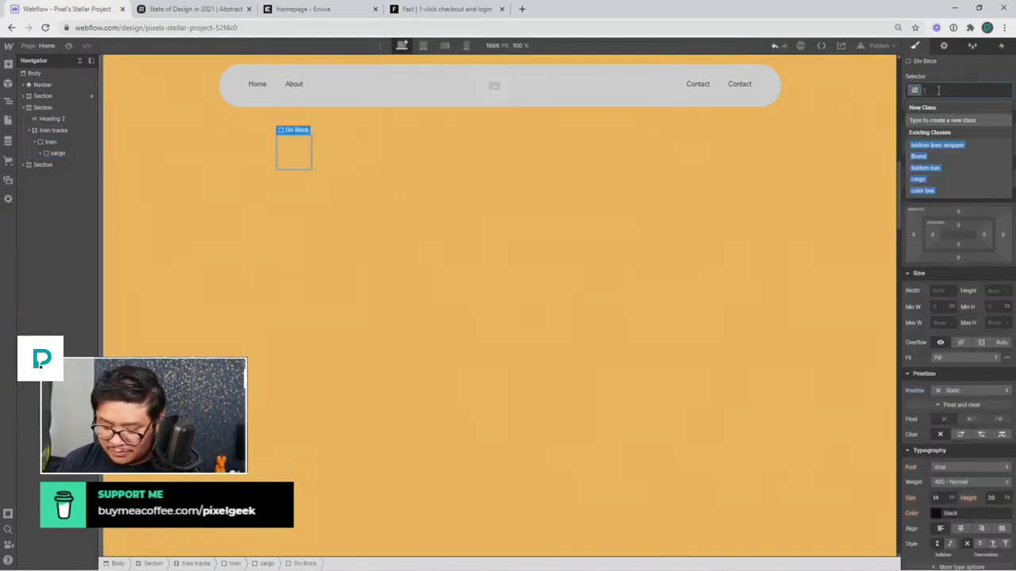
type("cargo item")
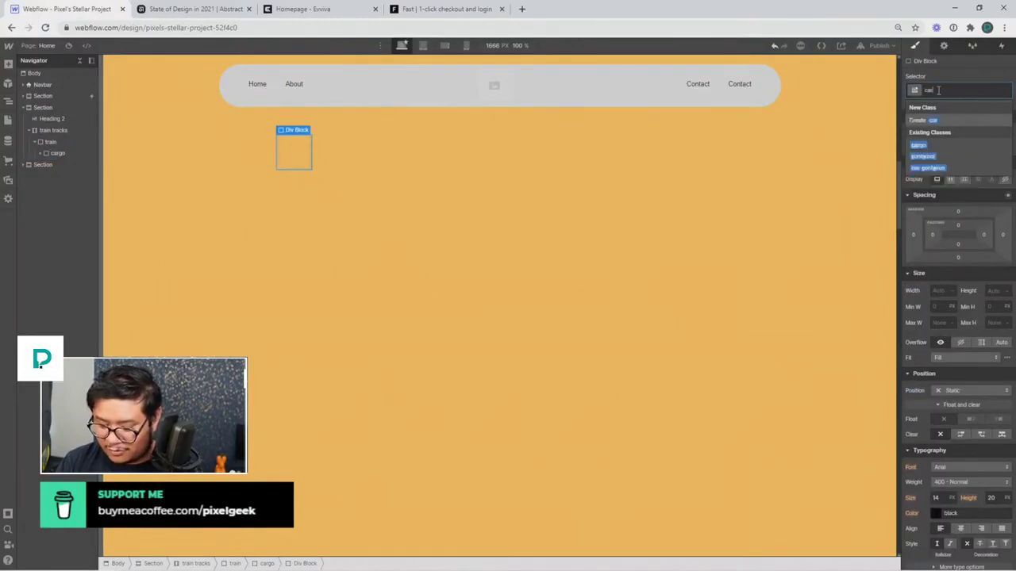
key("Return")
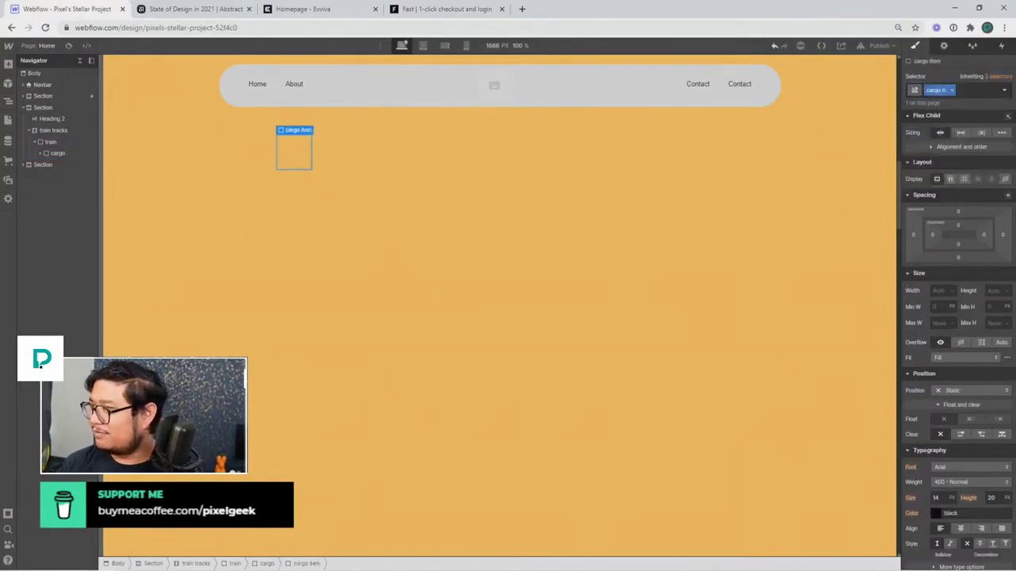
- Give the cargo item a white background and side margins
scroll(956, 428, "down", 3)
left_click(958, 426)
type("white")
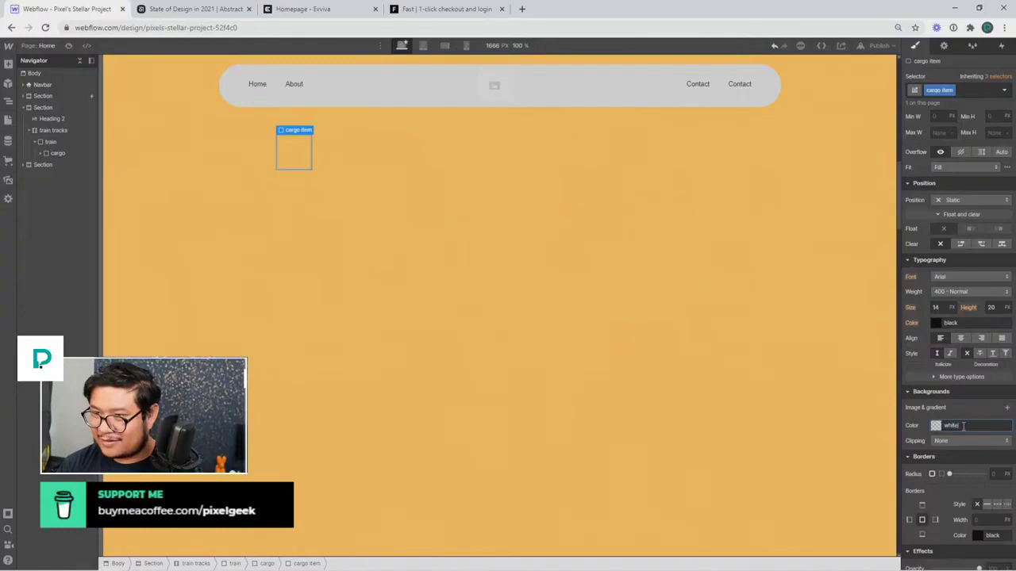
scroll(962, 414, "down", 2)
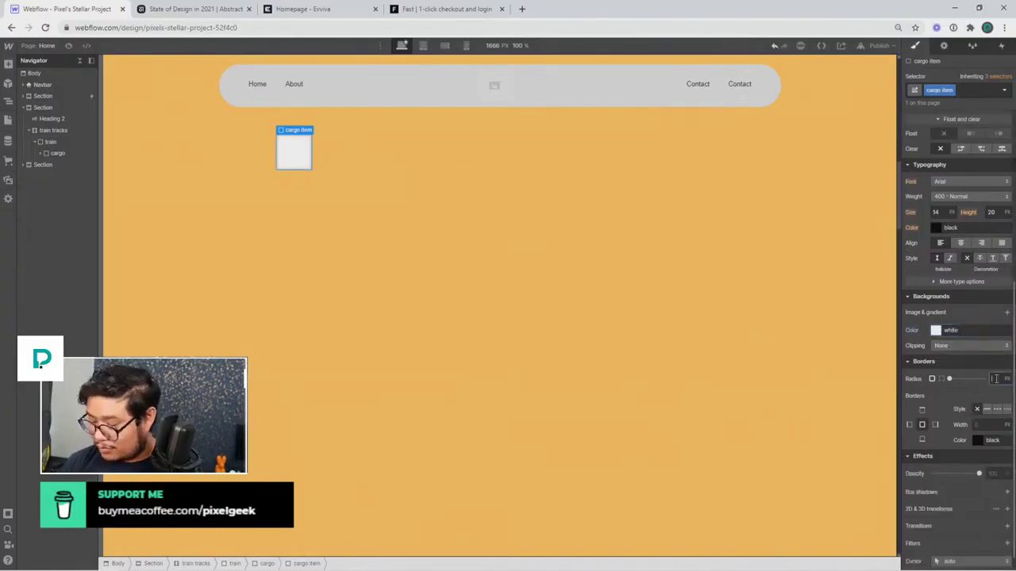
scroll(988, 238, "up", 5)
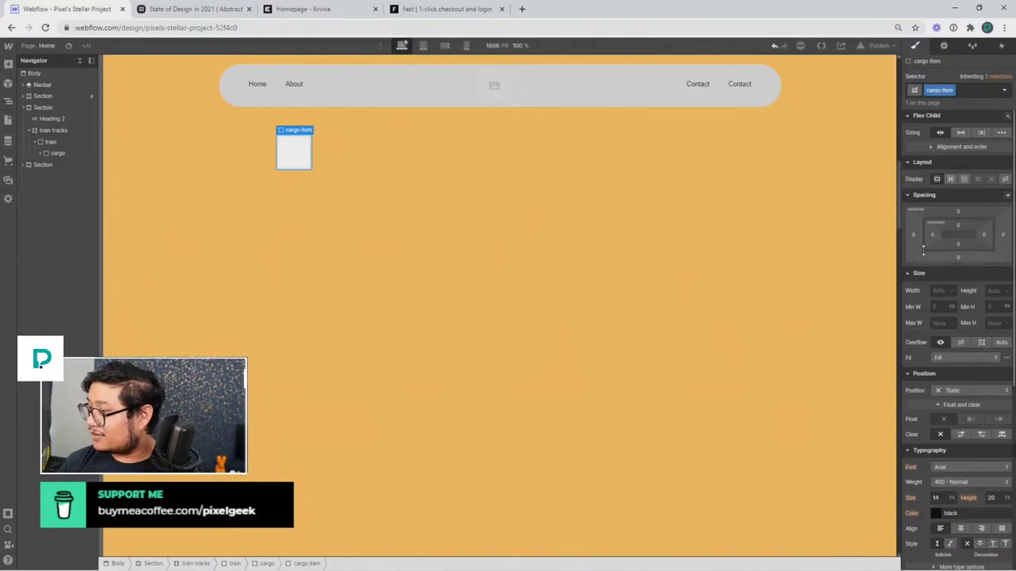
mouse_move(912, 234)
left_mouse_down()
mouse_move(903, 234)
mouse_move(912, 235)
left_mouse_up()
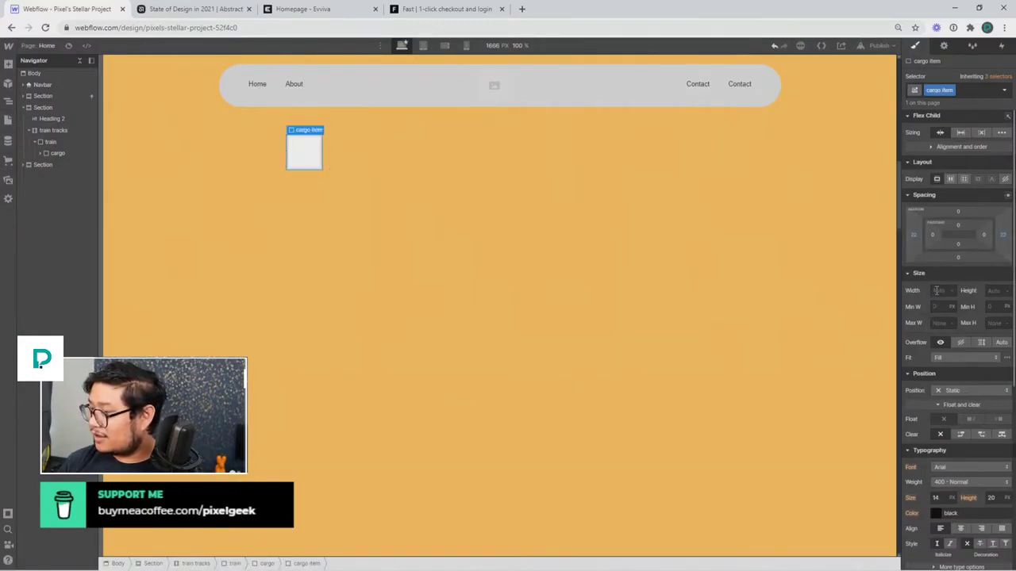
- Make the cargo item grow to fill the row and set its height to 500 px
left_click(937, 290)
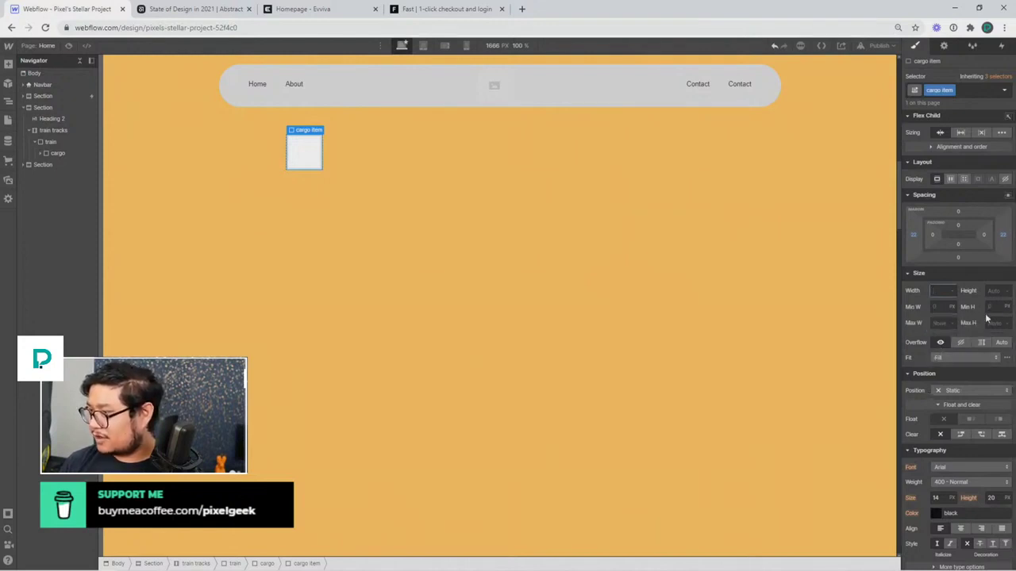
left_click(960, 132)
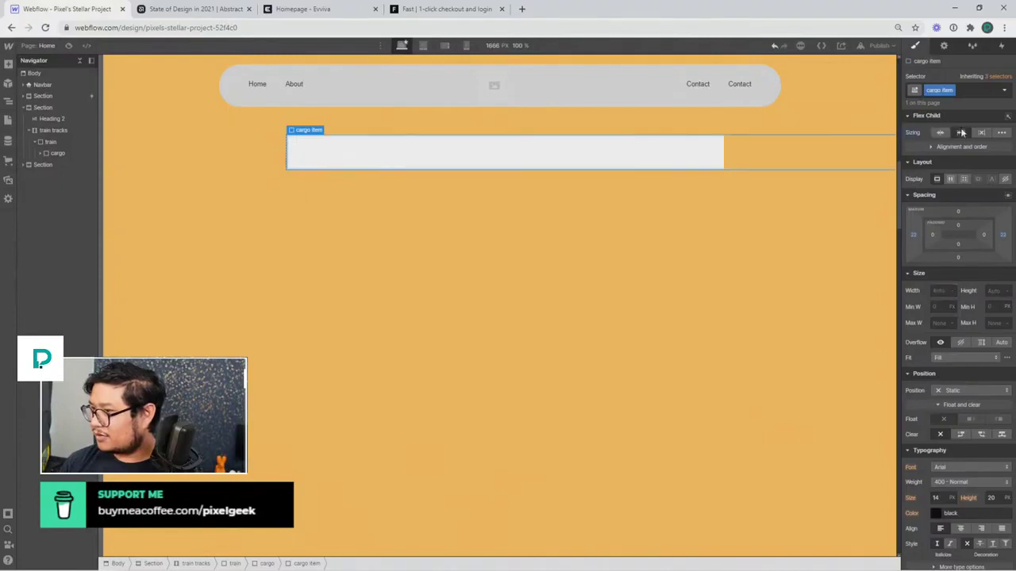
left_click(993, 293)
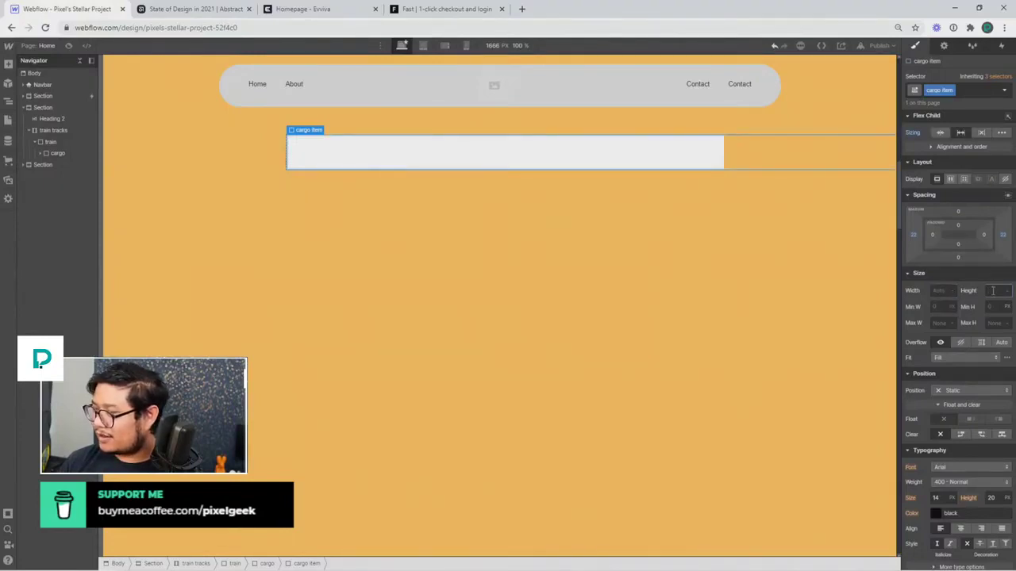
type("500")
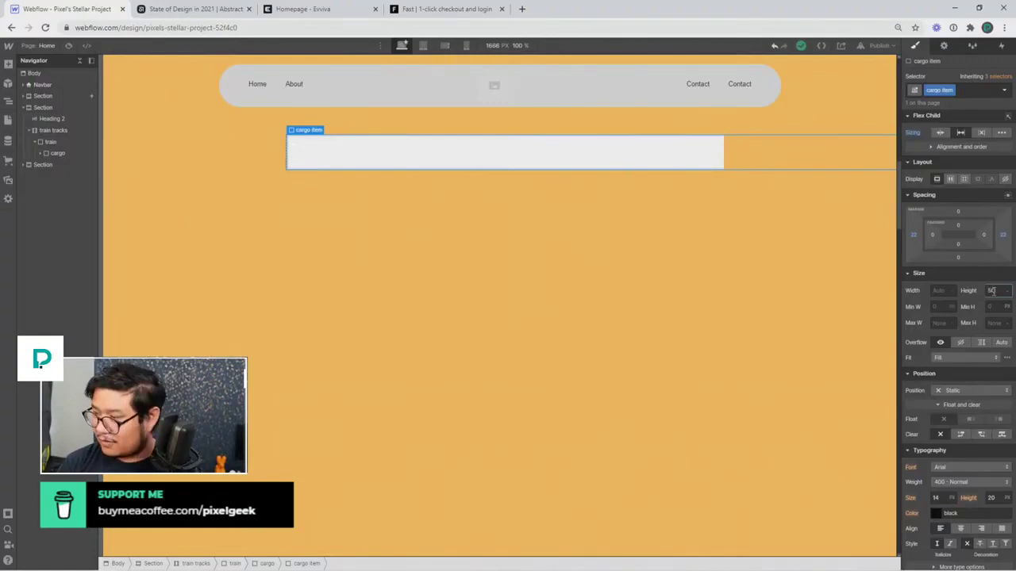
key("Return")
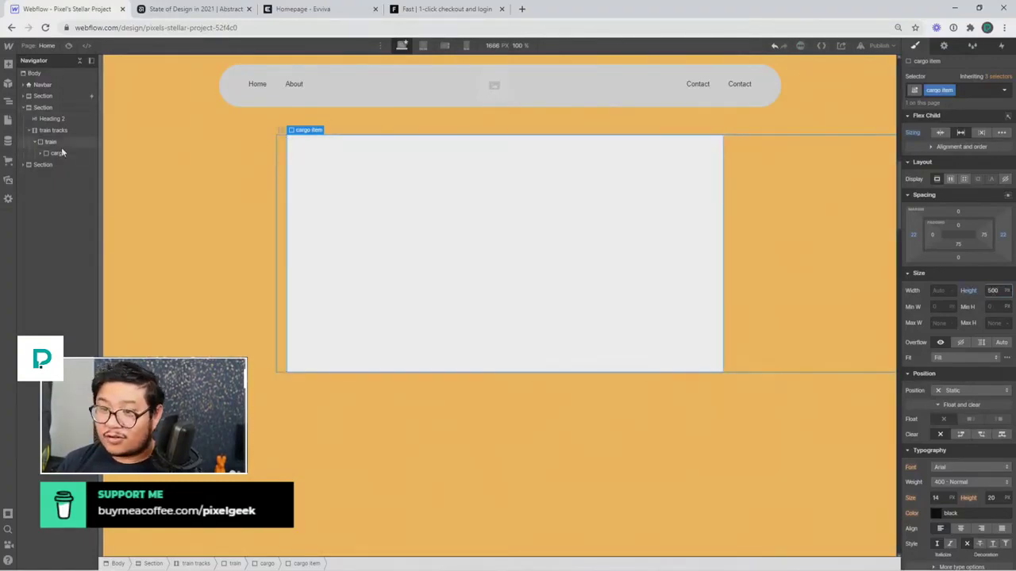
left_click(37, 151)
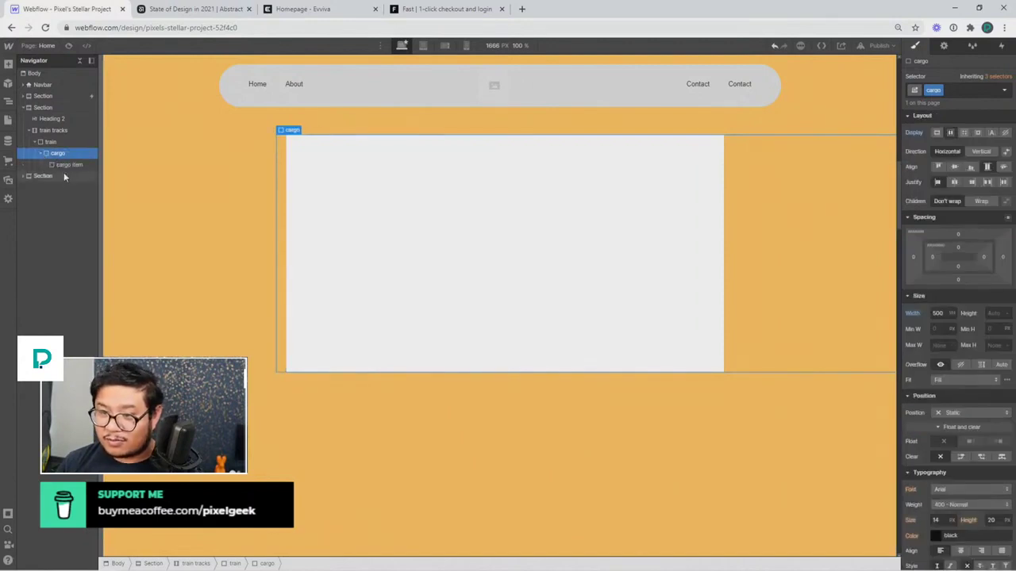
left_click(63, 165)
- Duplicate the cargo item to about 14 boxes with Ctrl+D, then scroll up to Section 2
key("ctrl+d")
key("ctrl+d")
key("ctrl+d")
key("ctrl+d")
key("ctrl+d")
key("ctrl+d")
key("ctrl+d")
key("ctrl+d")
key("ctrl+d")
key("ctrl+d")
key("ctrl+d")
key("ctrl+d")
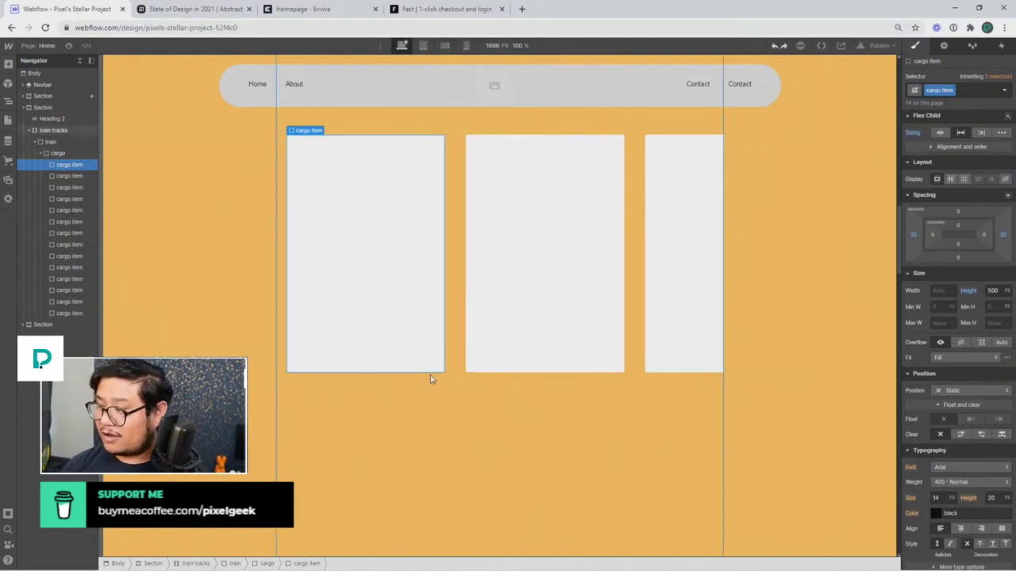
scroll(465, 428, "up", 1)
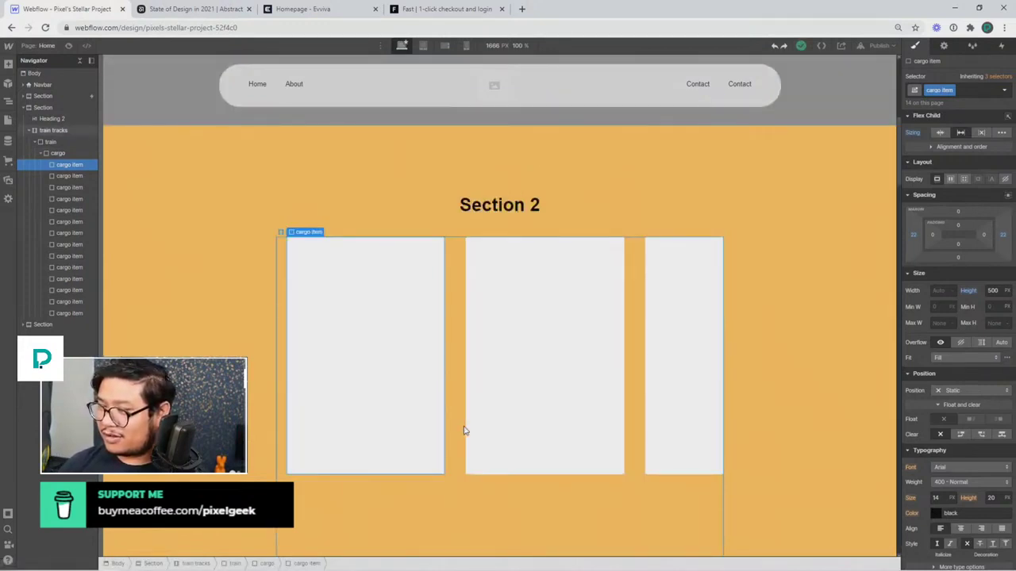
scroll(465, 429, "down", 1)
scroll(465, 431, "up", 1)
scroll(465, 431, "up", 1)
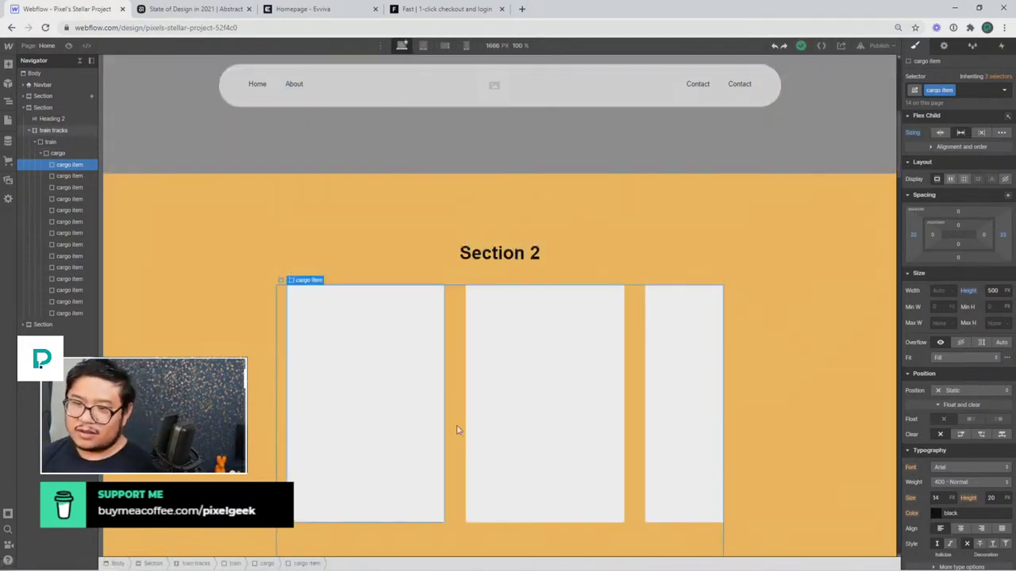
- Give the train a 'While scrolling in view' element trigger set to play a scroll animation
left_click(59, 143)
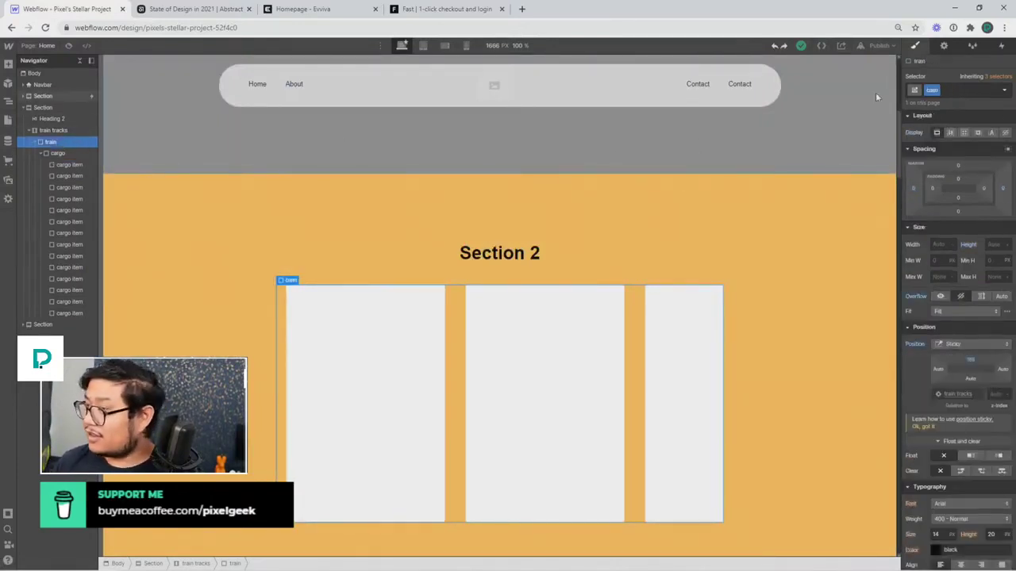
left_click(1003, 46)
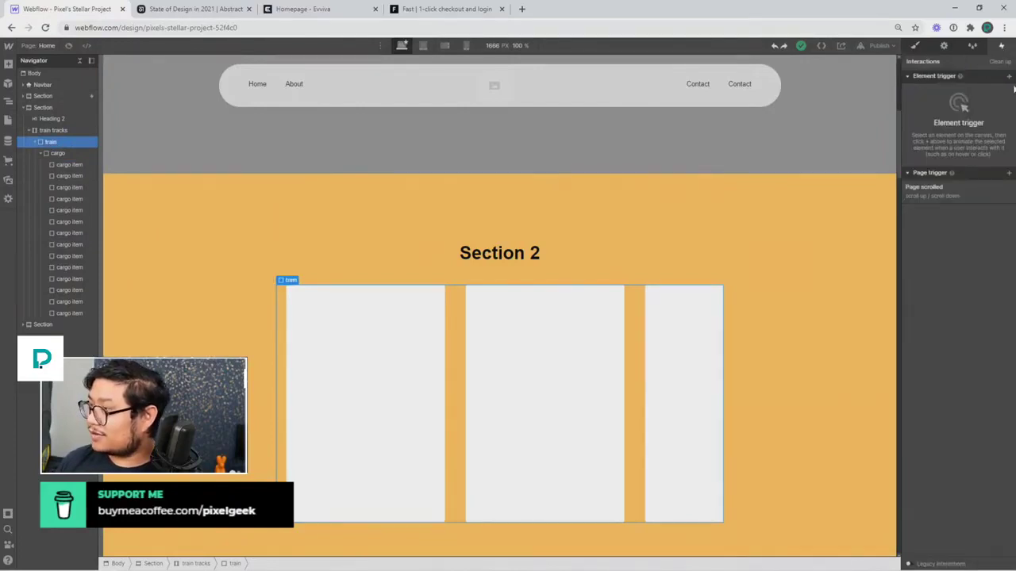
left_click(1010, 76)
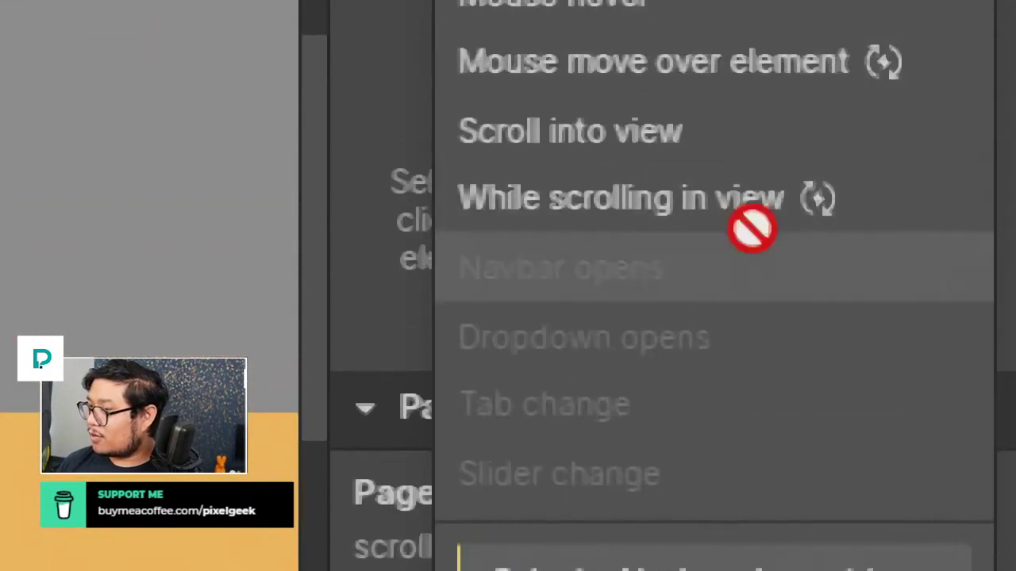
left_click(763, 230)
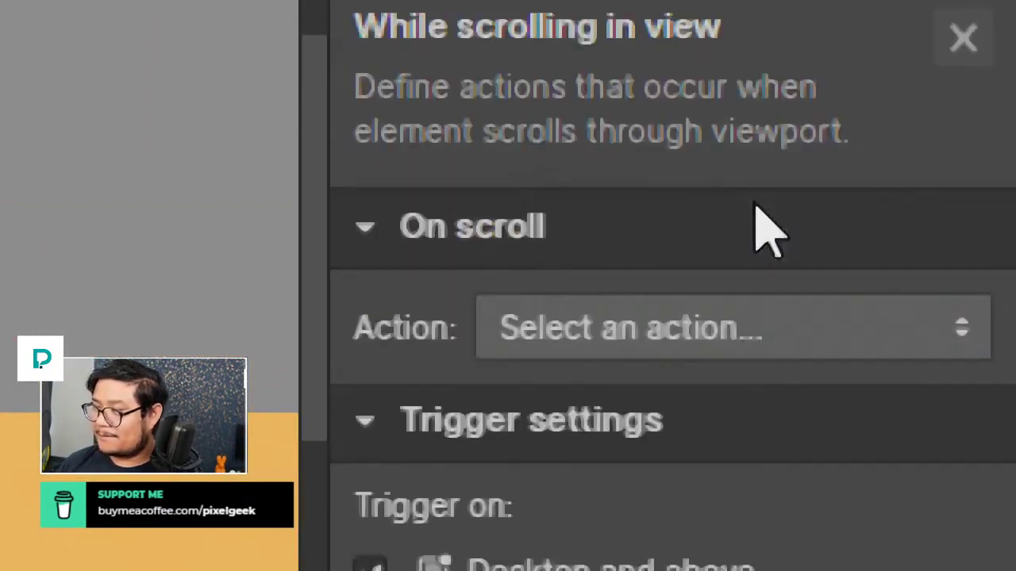
scroll(745, 270, "down", 3)
left_click(572, 131)
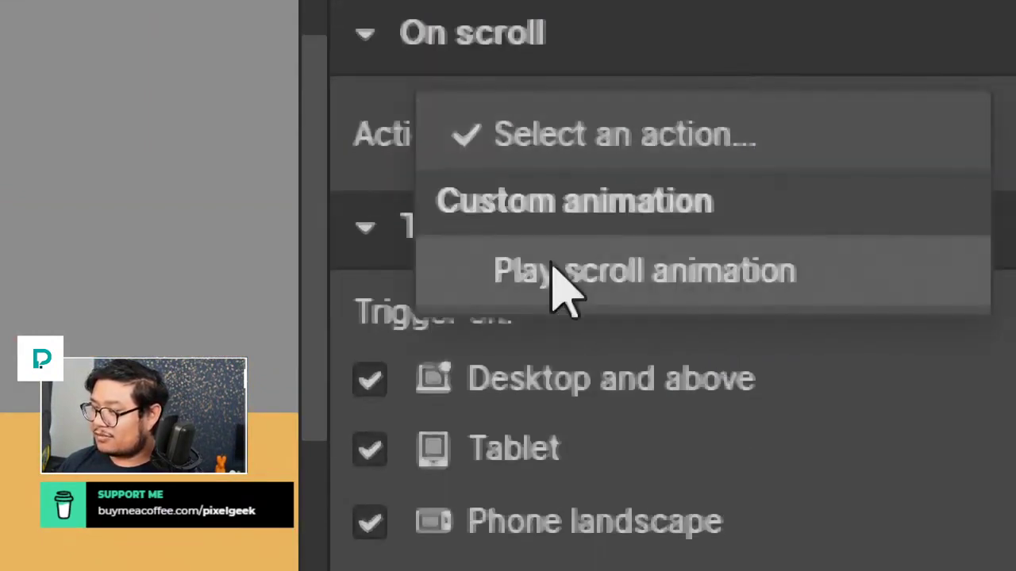
left_click(557, 272)
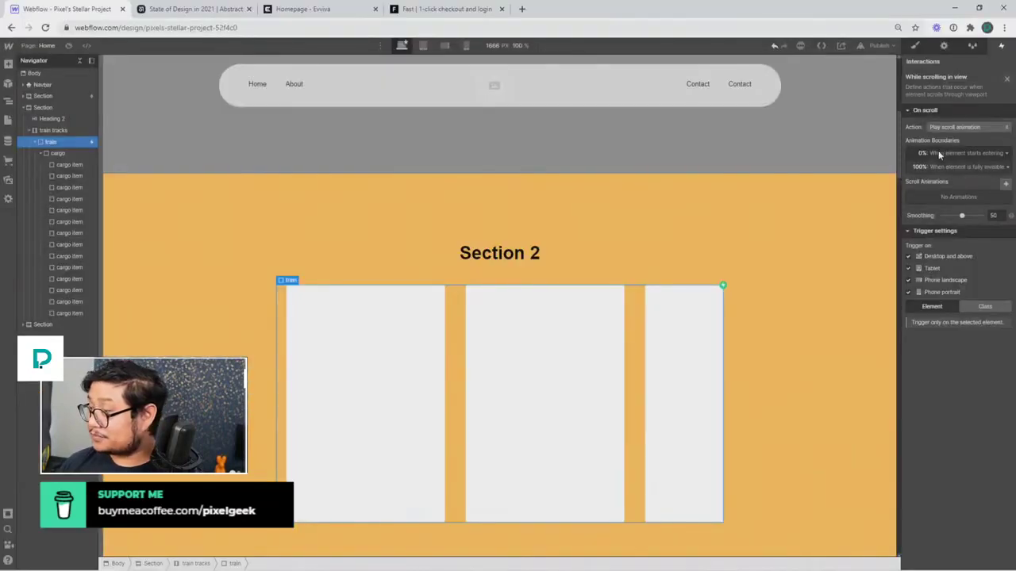
- Create a new scroll animation named 'horizontal scroll'
left_click(1005, 184)
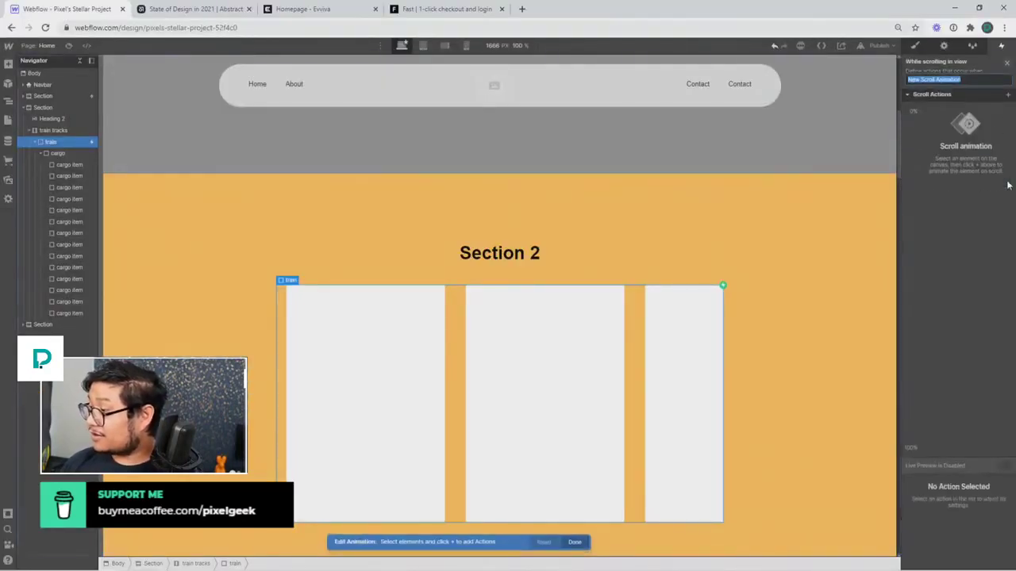
scroll(1008, 185, "down", 1)
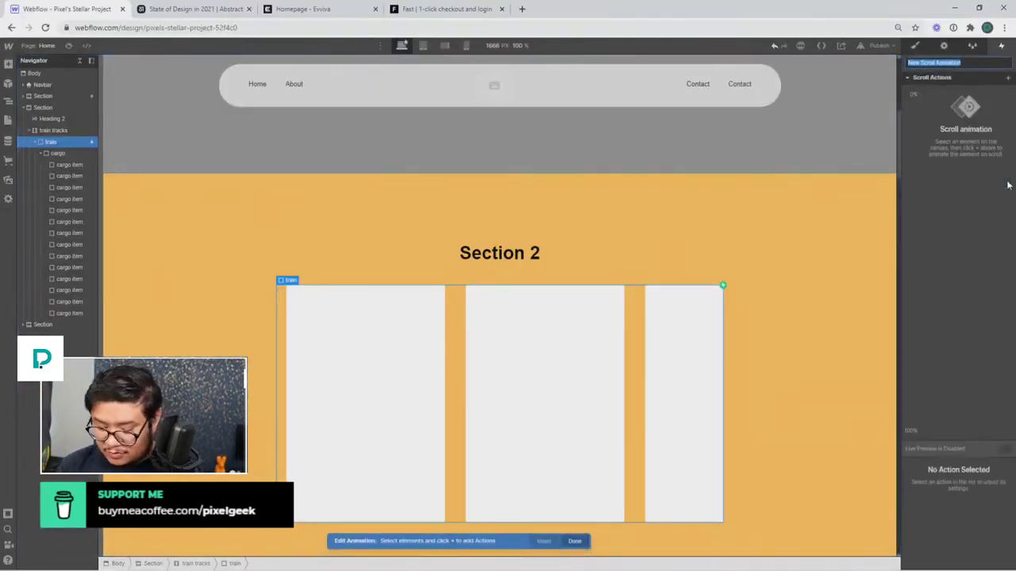
type("horizontal scroll")
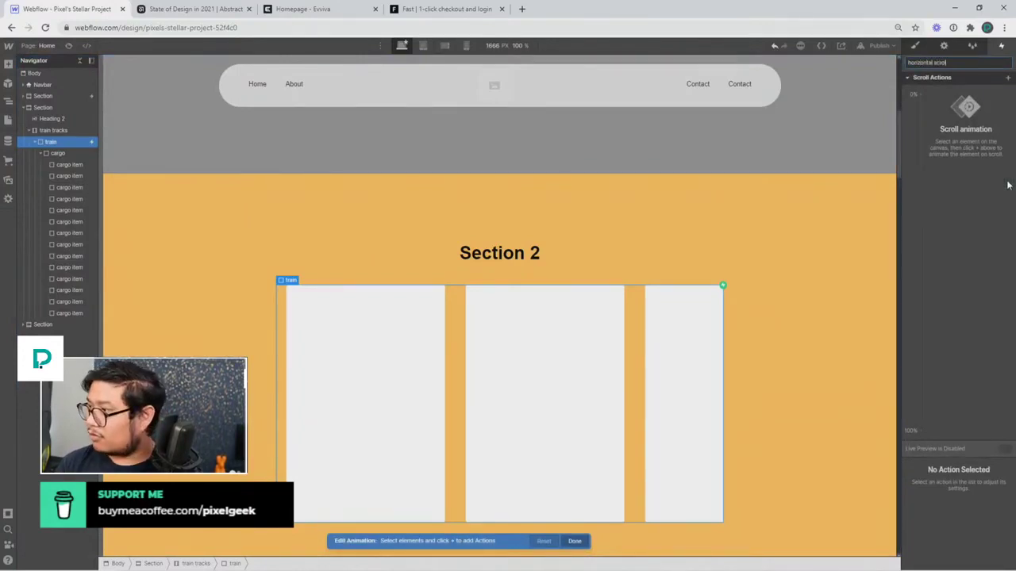
key("Return")
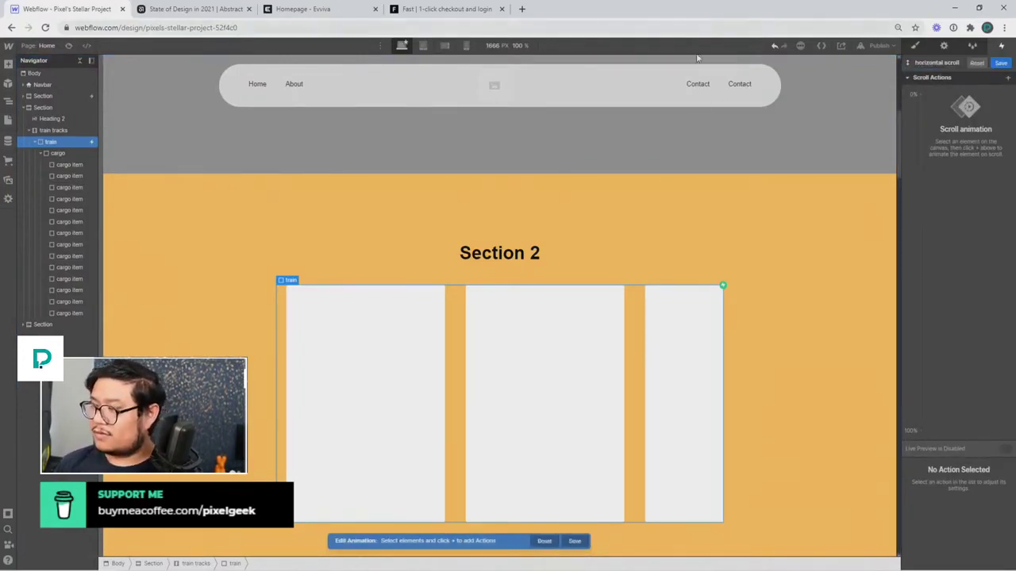
- Add a Move action for the cargo row at the 0% keyframe
left_click(56, 154)
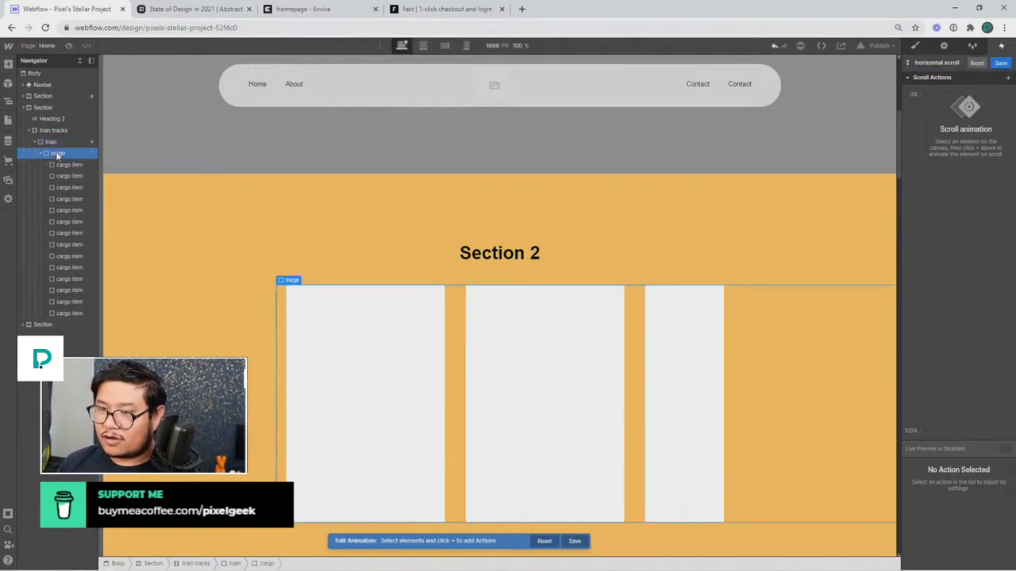
left_click(919, 94)
left_click(933, 128)
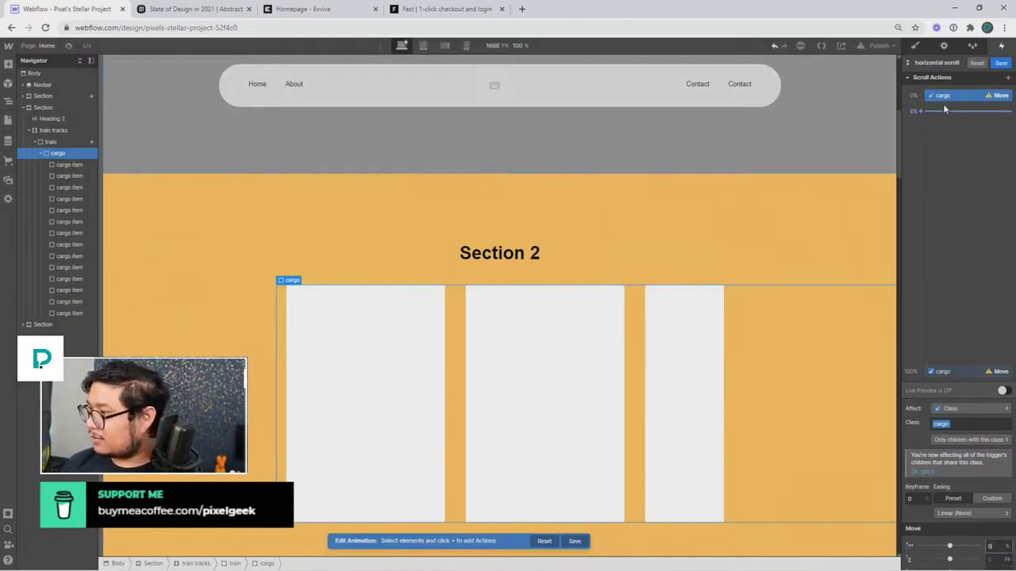
- Set the cargo's 100% keyframe to move -90% on X
left_click(942, 373)
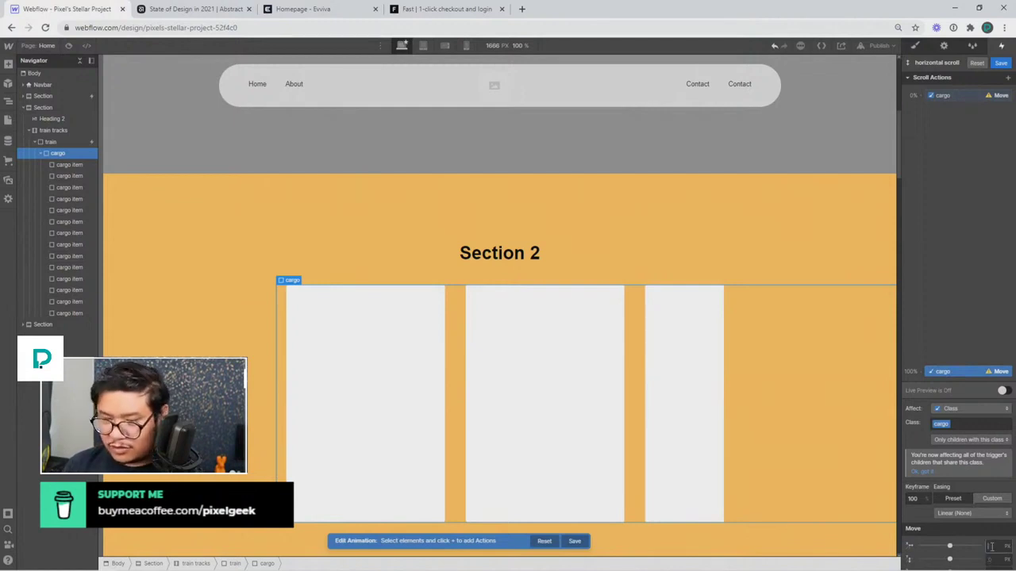
type("-100")
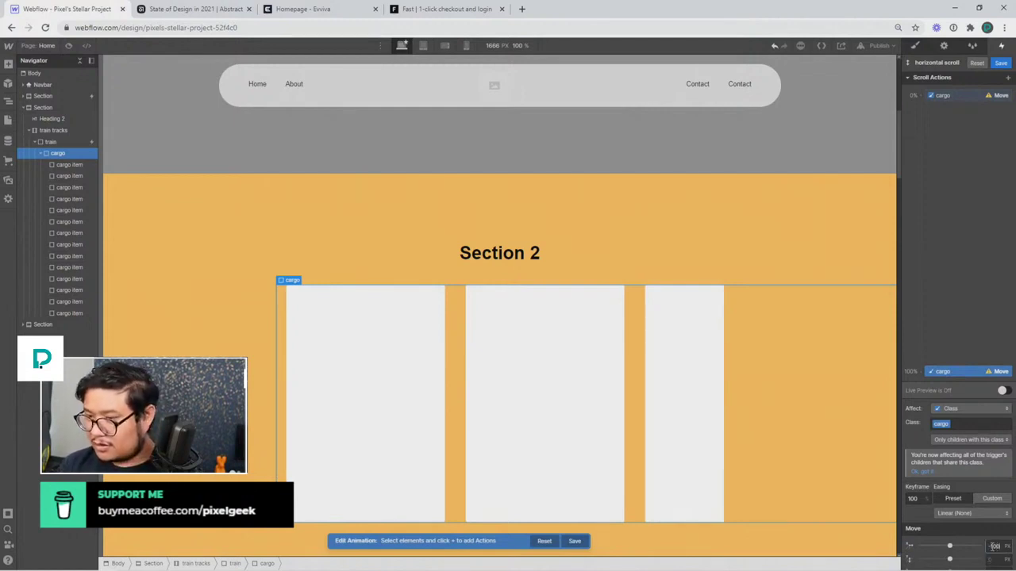
key("Return")
type("-90")
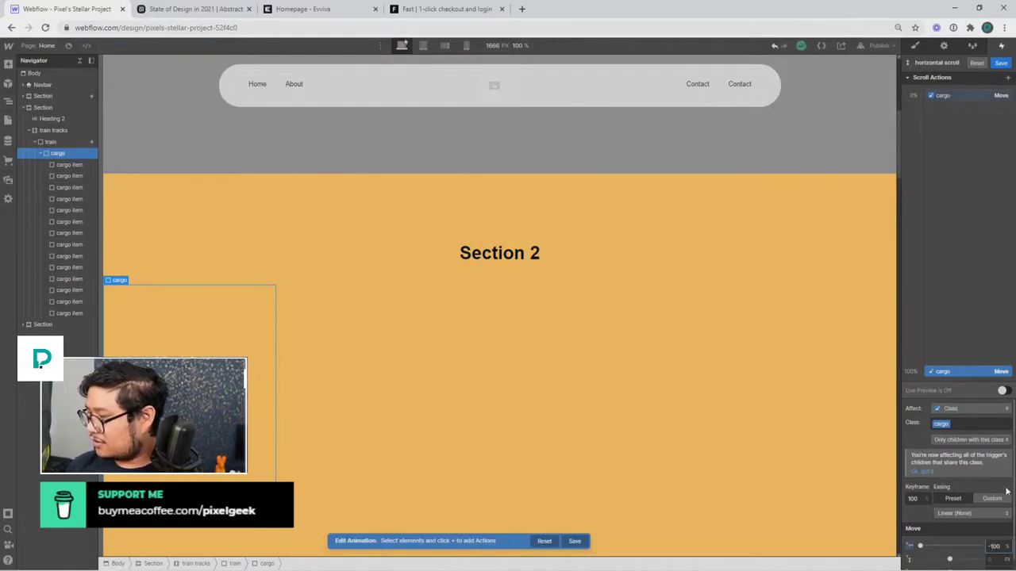
key("Return")
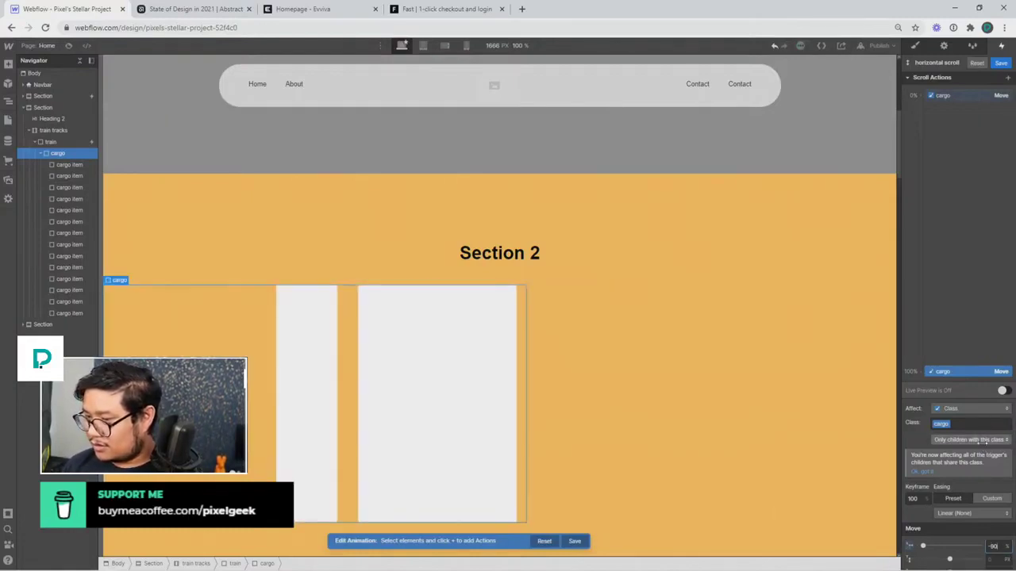
key("BackSpace")
type("9")
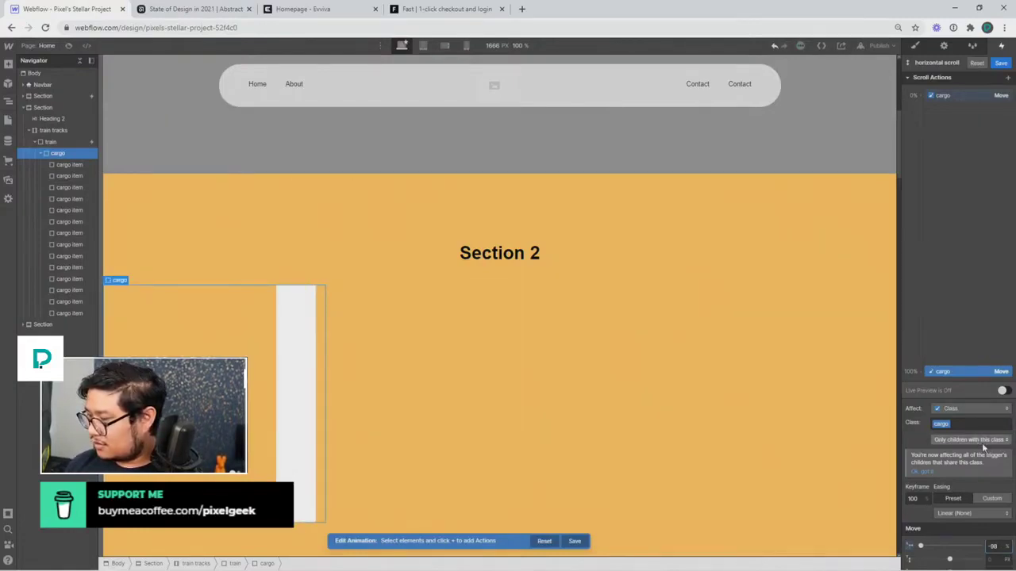
key("BackSpace")
type("3")
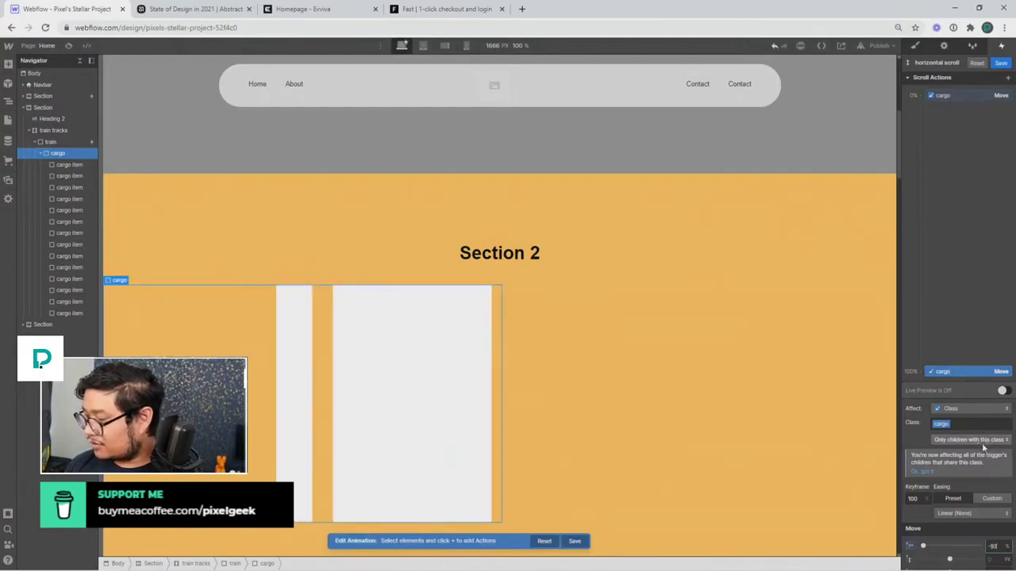
key("BackSpace")
type("0")
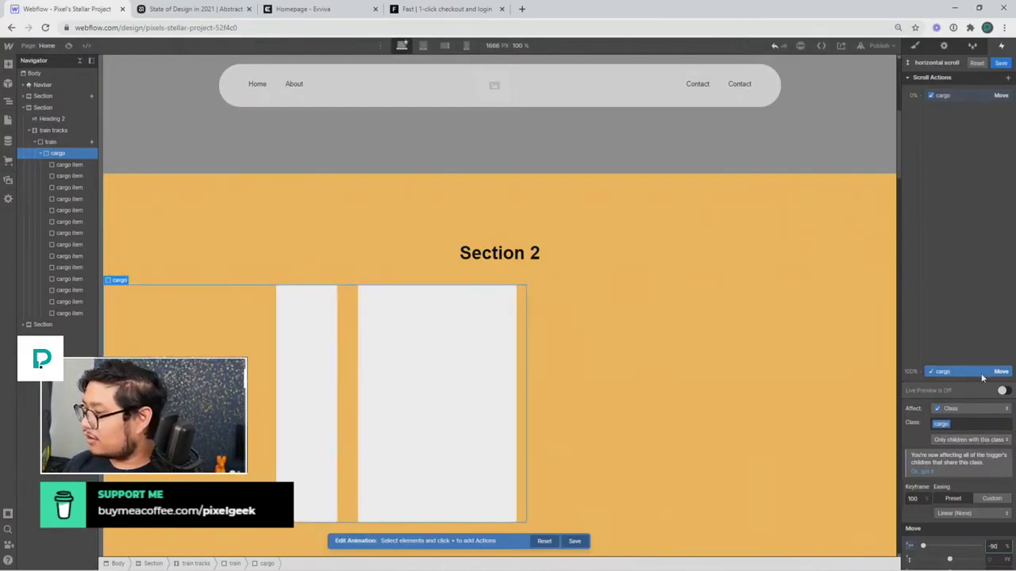
- Preview the page and scroll up and down through Section 2's cargo row
left_click(266, 136)
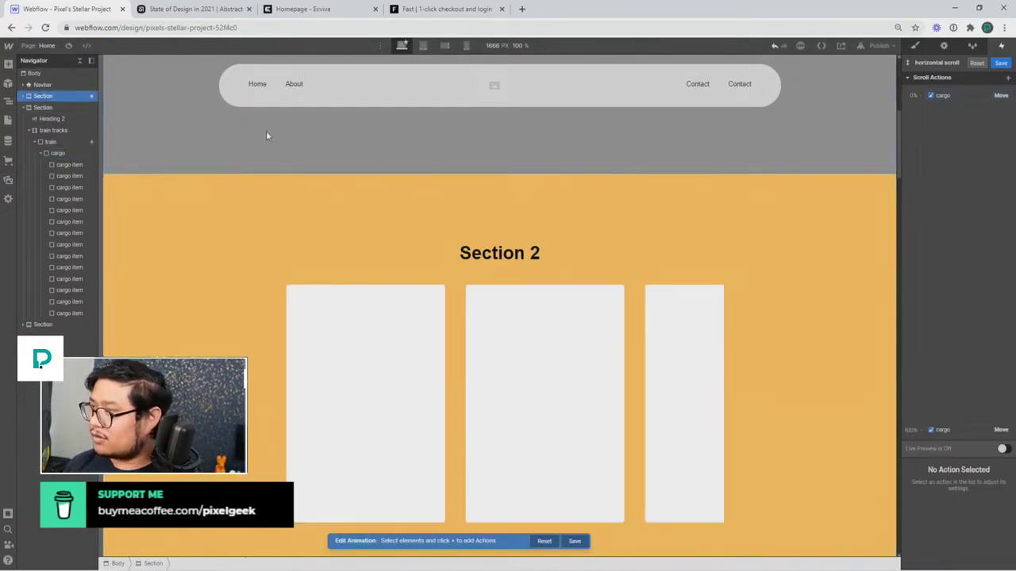
left_click(68, 45)
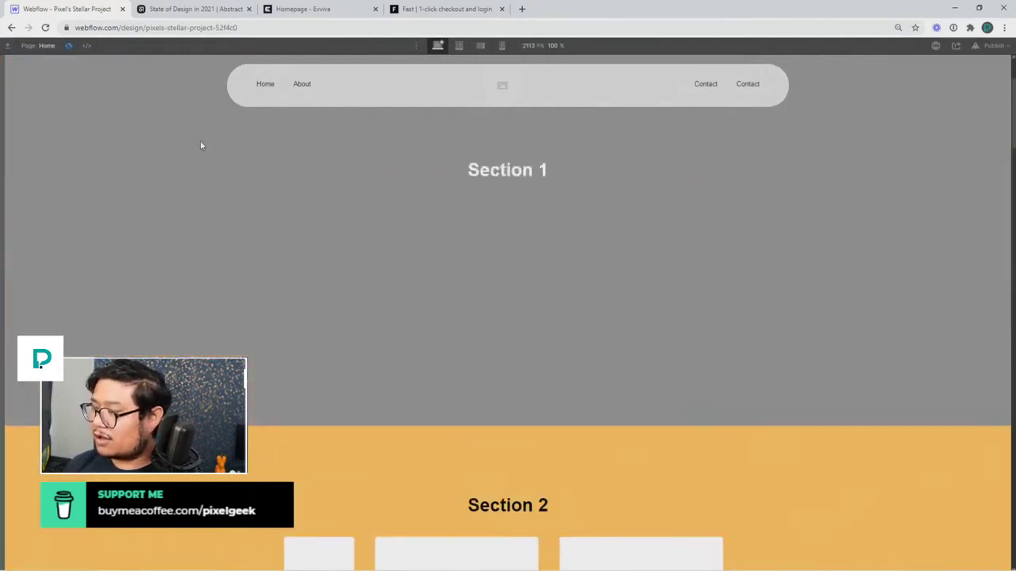
left_click_drag(1012, 94, 1013, 418)
scroll(990, 317, "up", 5)
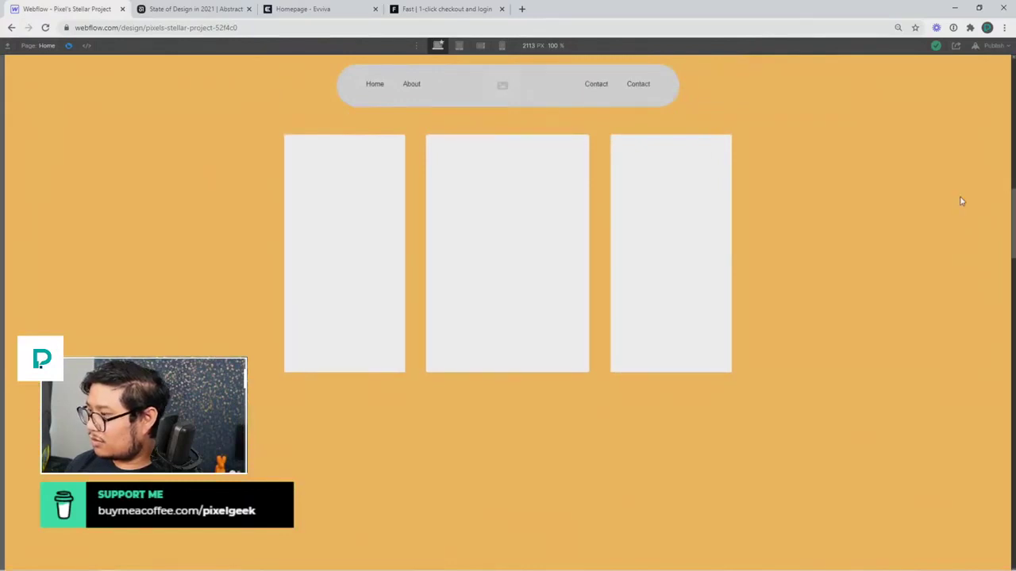
scroll(994, 134, "down", 3)
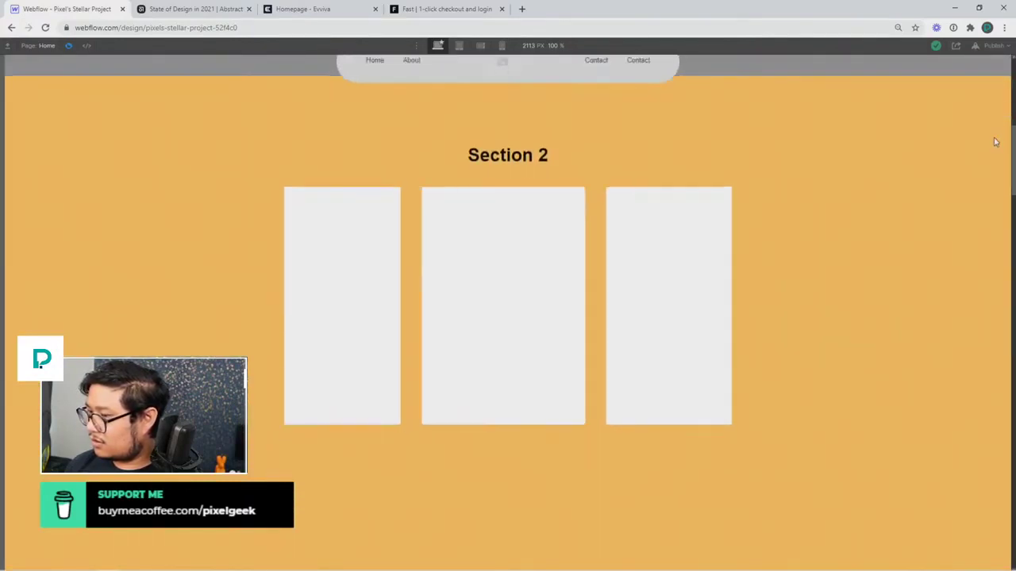
- Exit preview, save the horizontal scroll animation and delete the train's scroll trigger
left_click(70, 46)
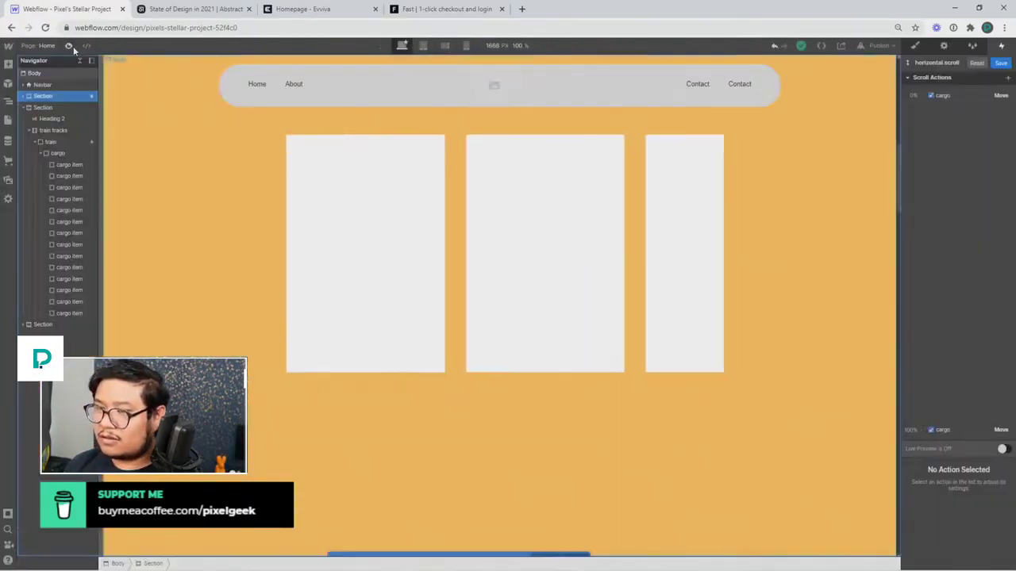
left_click(61, 146)
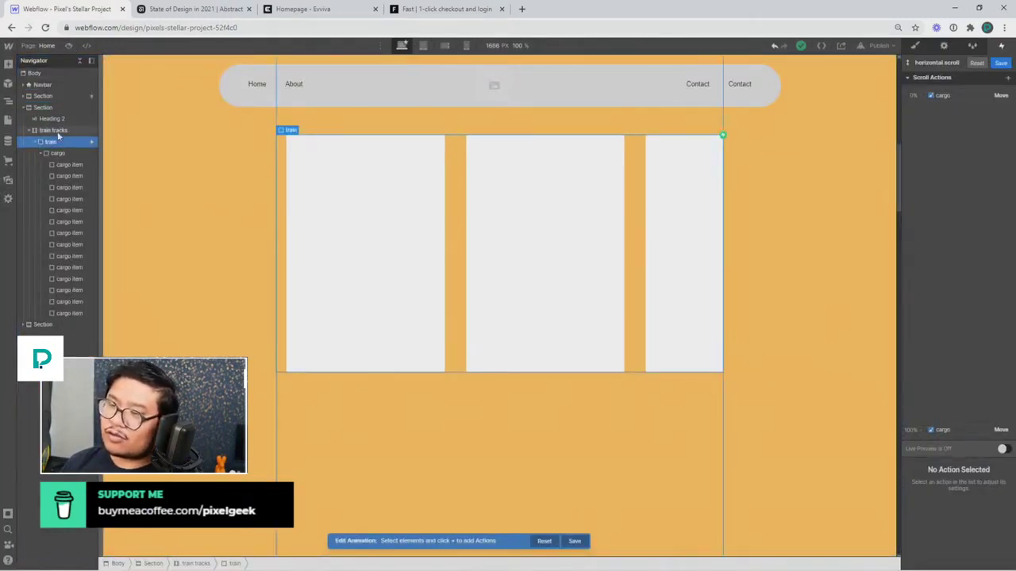
left_click(976, 96)
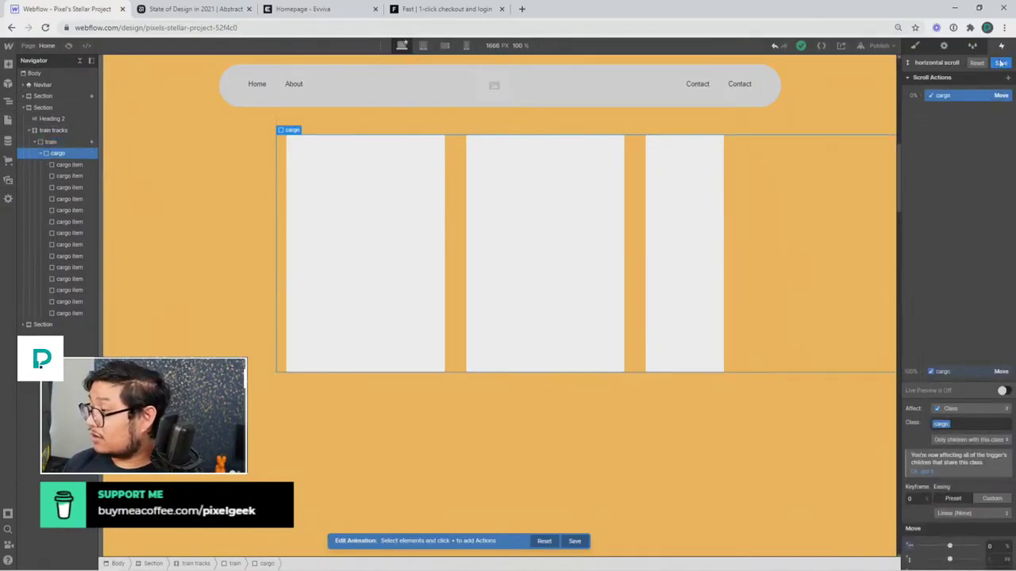
left_click(1000, 63)
left_click(1008, 80)
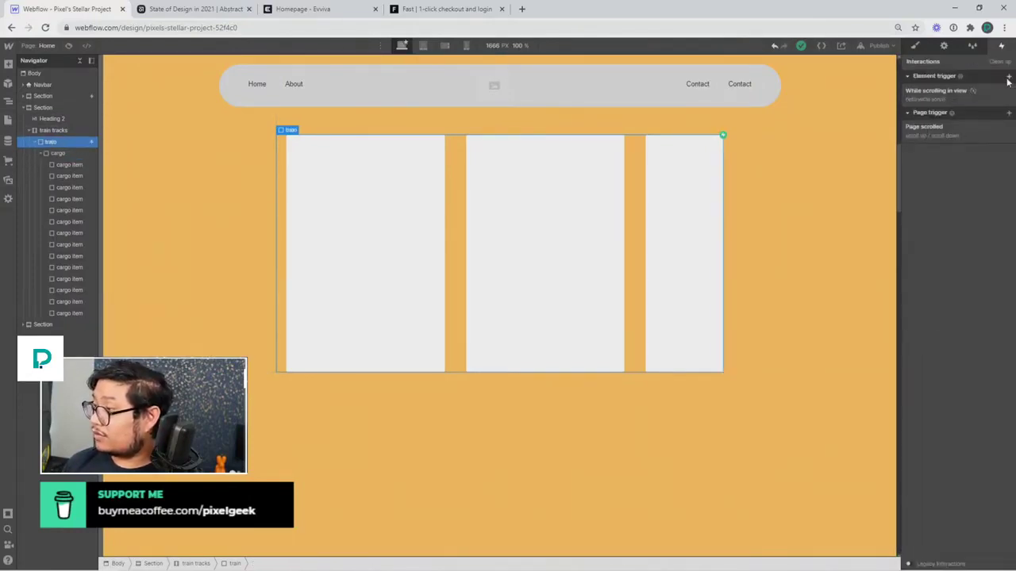
left_click(1006, 90)
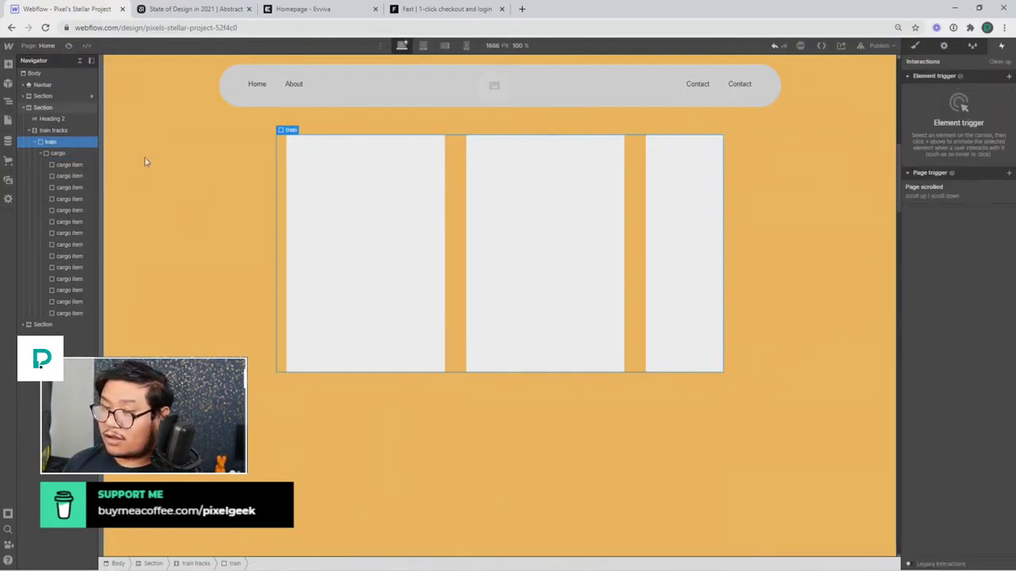
- Give train tracks a 'While scrolling in view' trigger playing the 'horizontal scroll' animation
left_click(57, 131)
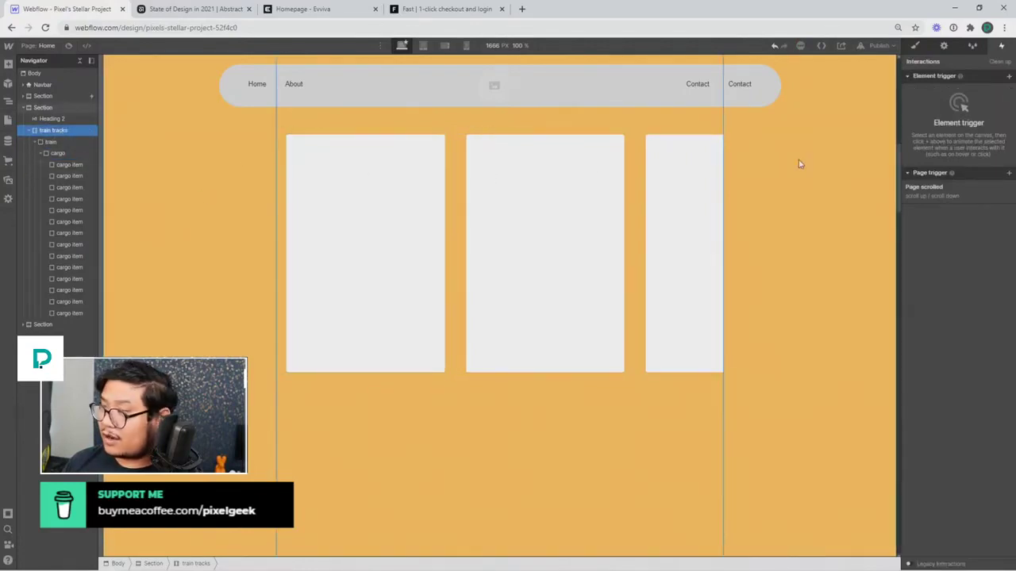
left_click(1009, 76)
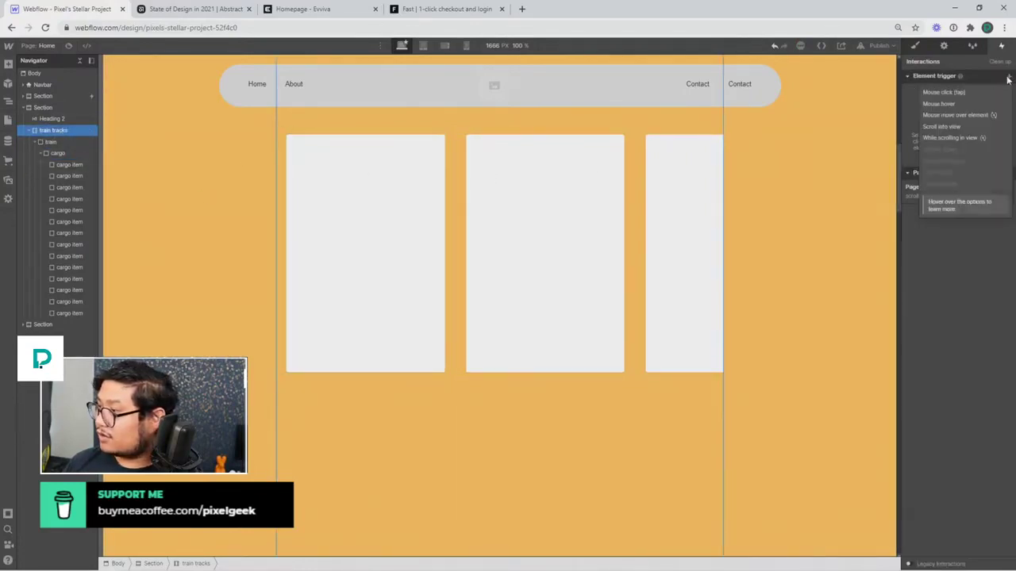
left_click(951, 138)
left_click(941, 130)
left_click(940, 143)
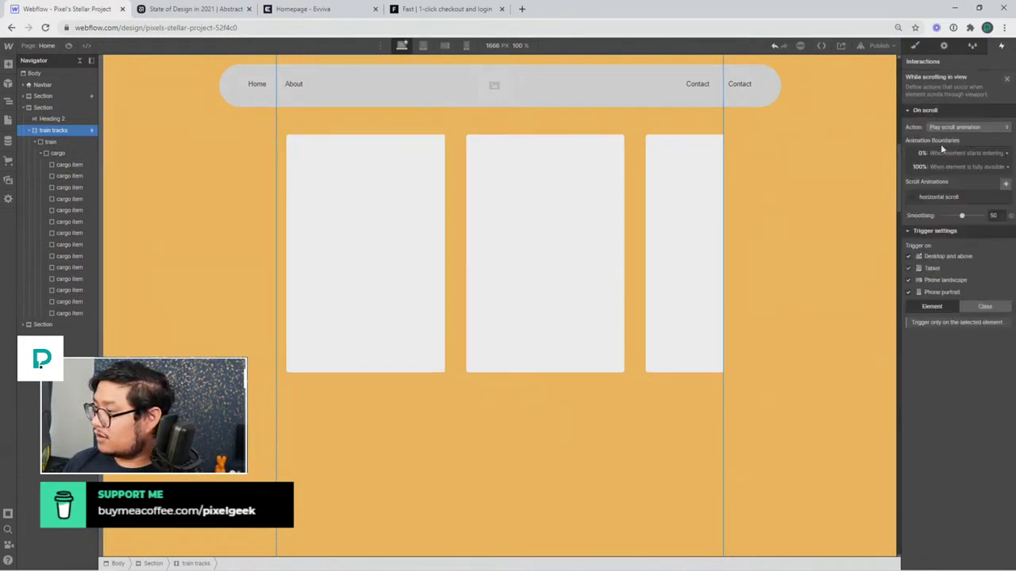
left_click(939, 197)
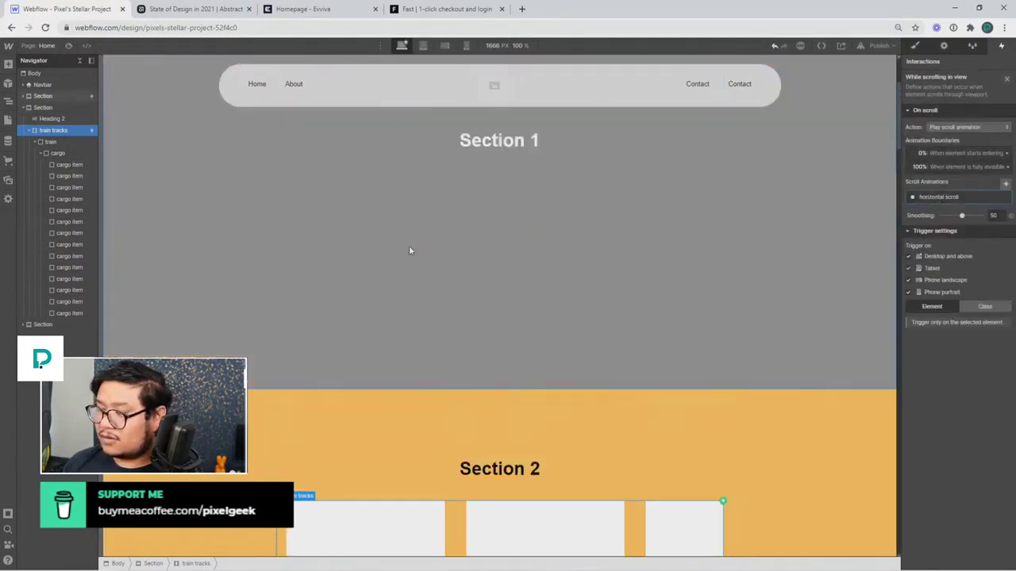
scroll(409, 251, "up", 3)
left_click(69, 45)
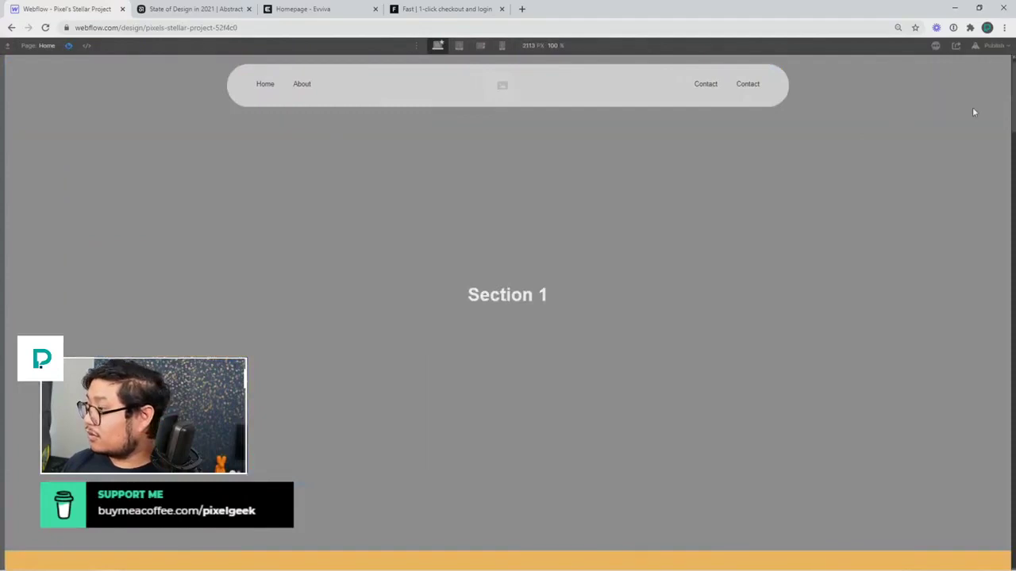
left_click_drag(1006, 80, 1009, 409)
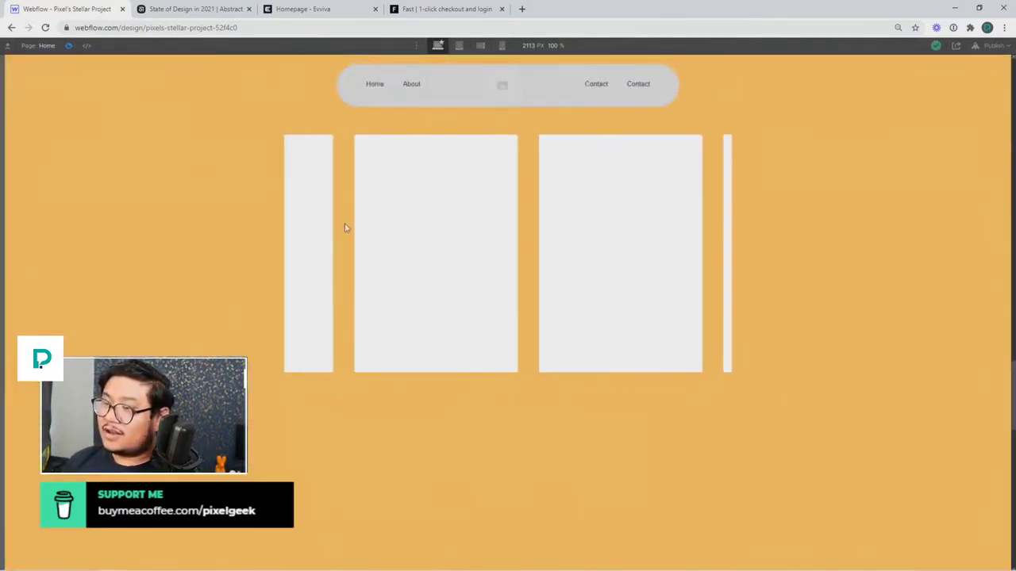
- Insert a Div Block classed 'train progression' inside the train
left_click(69, 46)
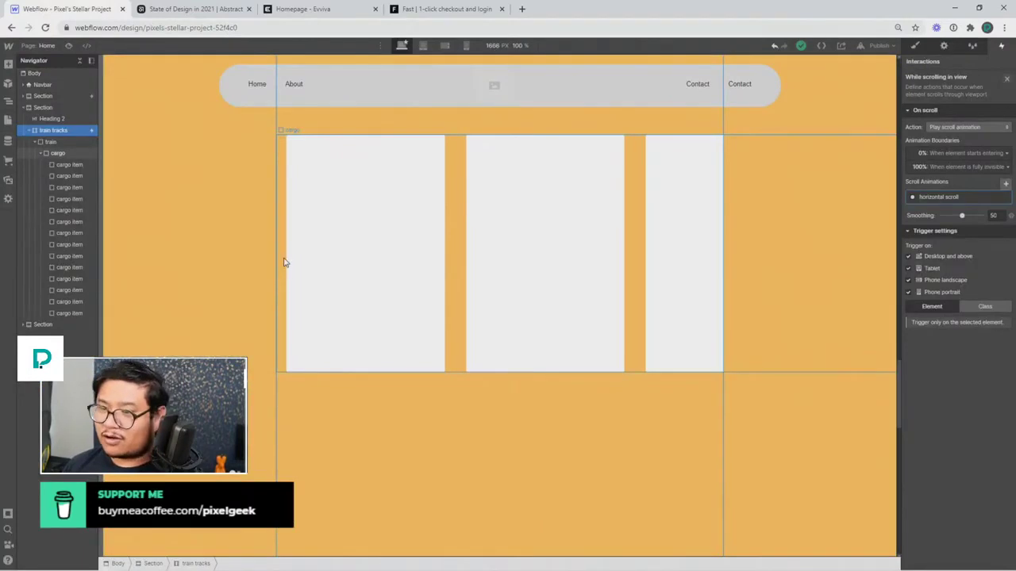
left_click(59, 153)
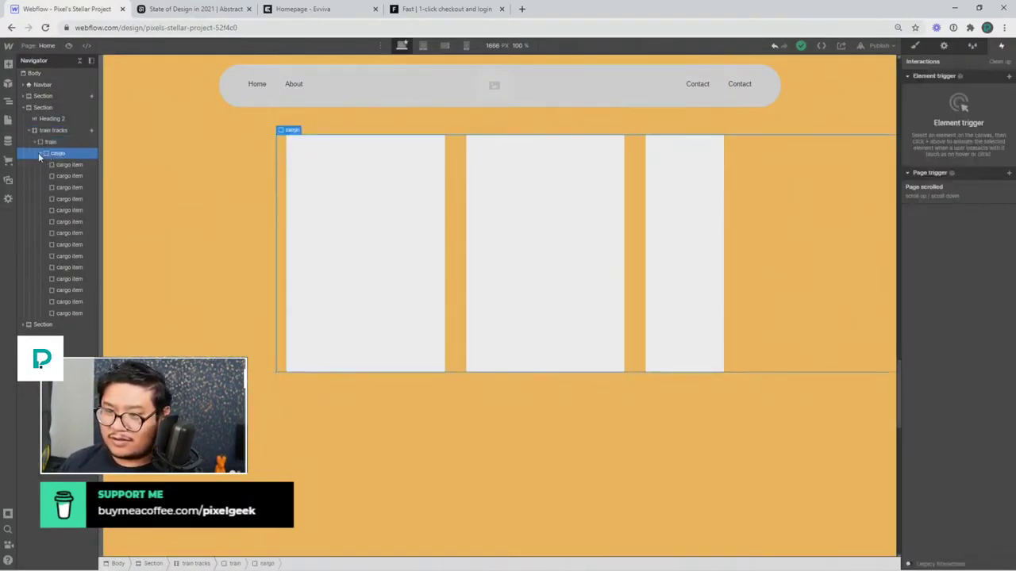
left_click(40, 153)
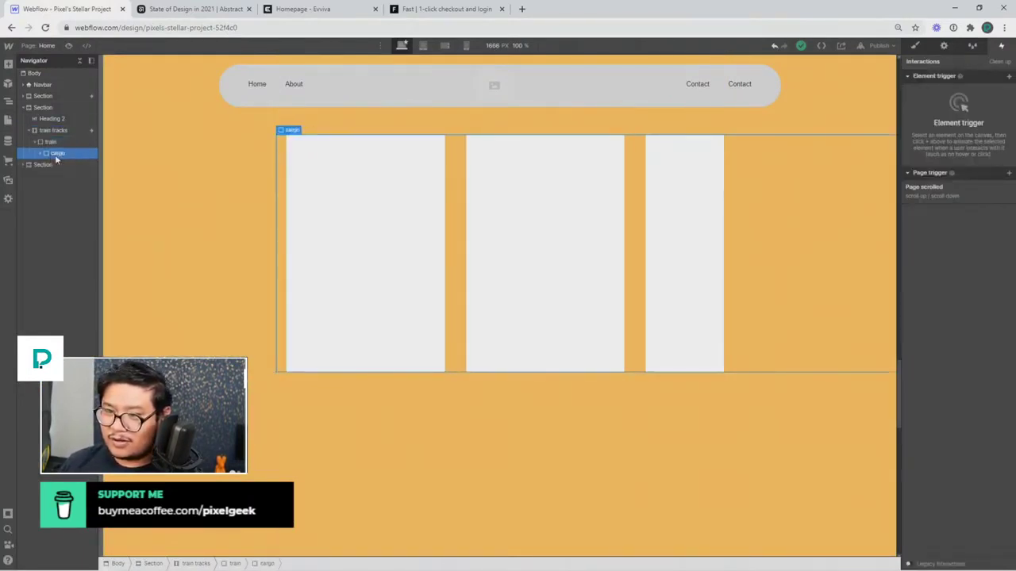
left_click(51, 142)
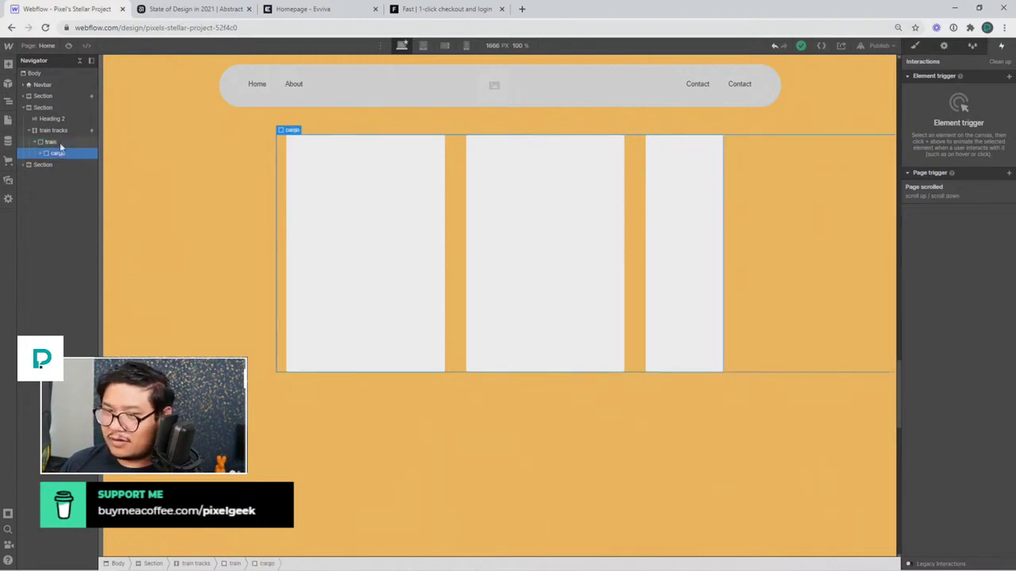
key("ctrl+e")
type("div")
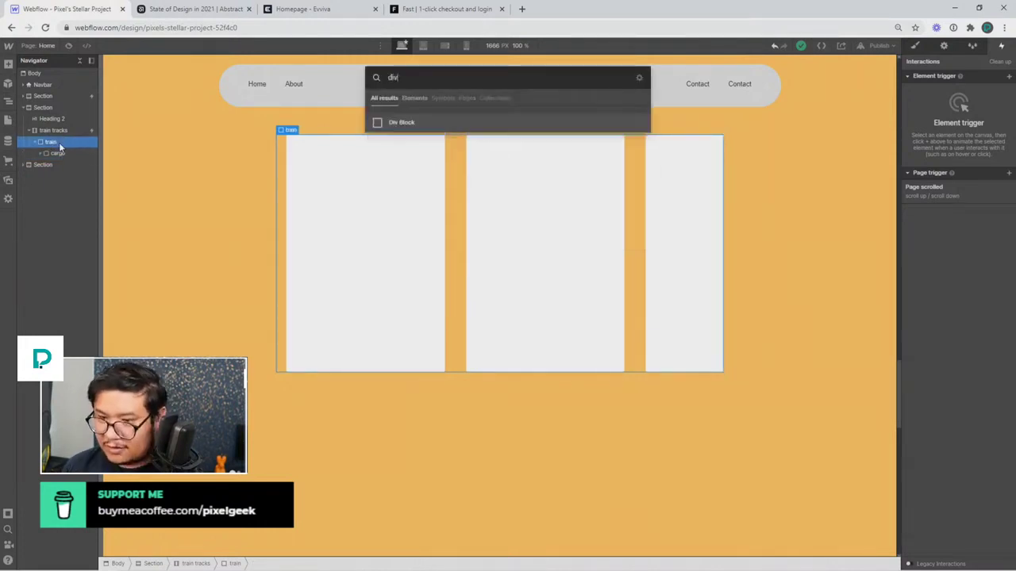
key("Return")
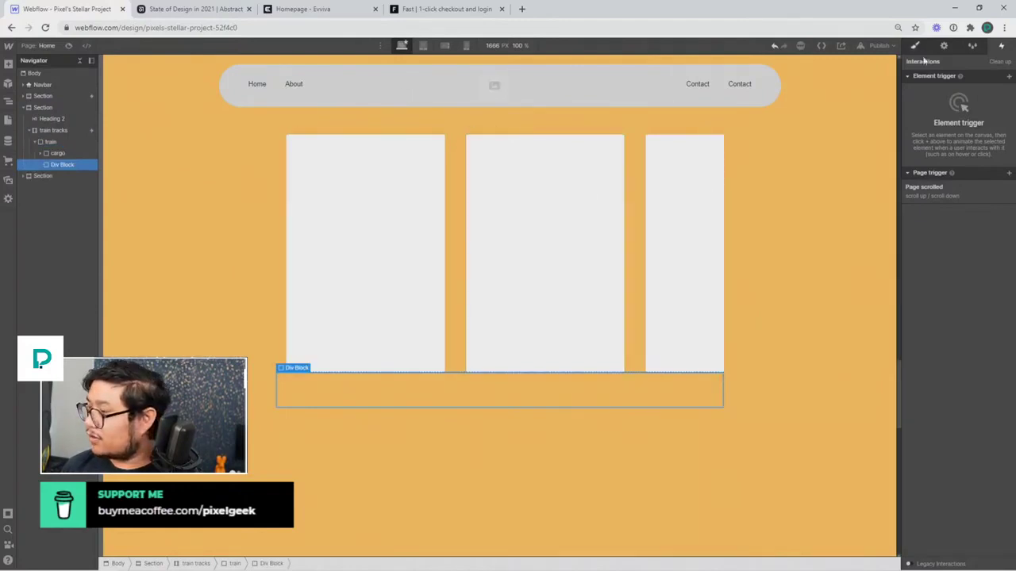
key("ctrl+Return")
type("train progress")
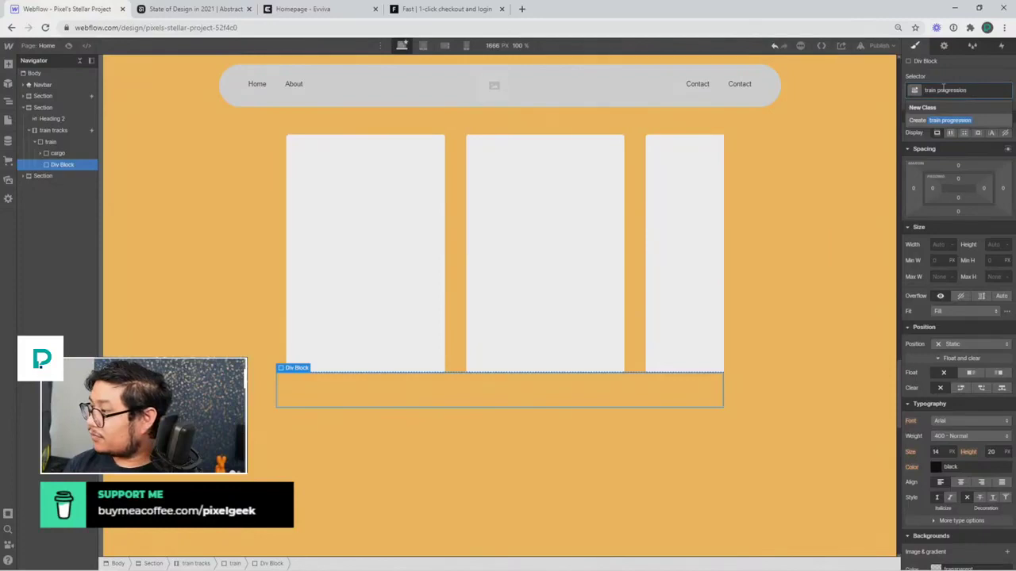
type("ion")
key("Return")
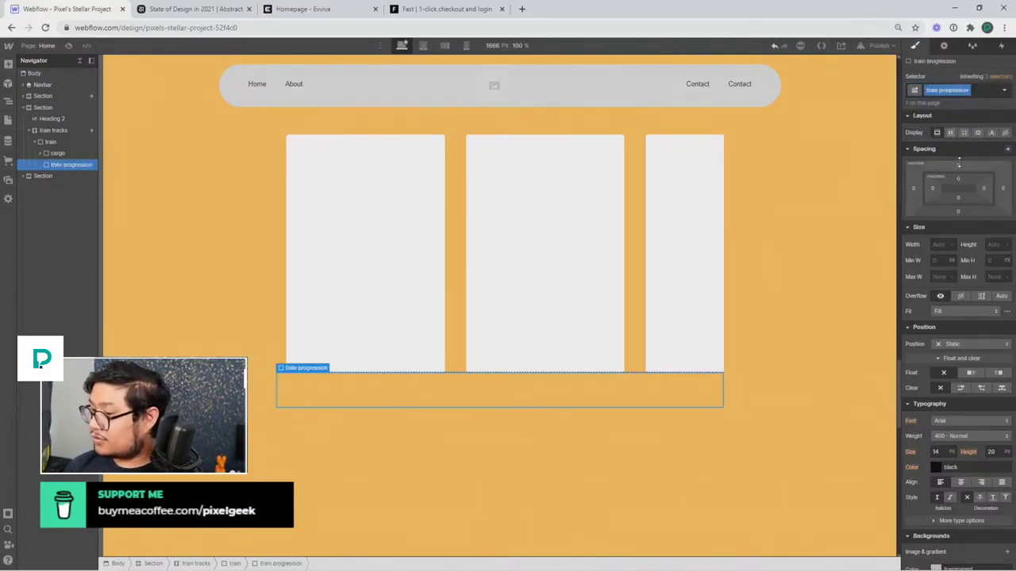
- Style the bar with a small top margin, height 5, radius 3 and black background
left_click_drag(960, 168, 959, 150)
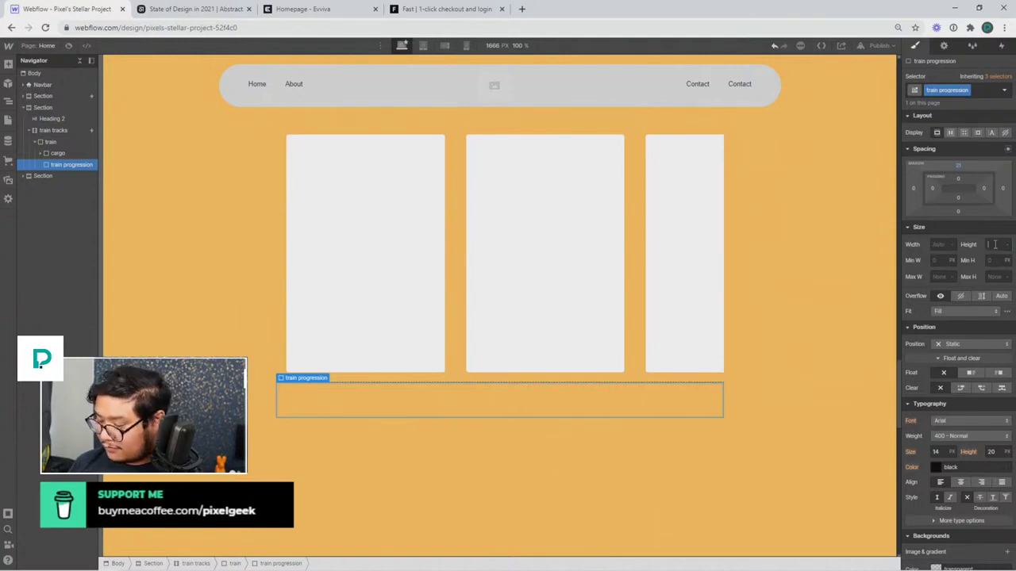
type("5")
scroll(966, 415, "down", 3)
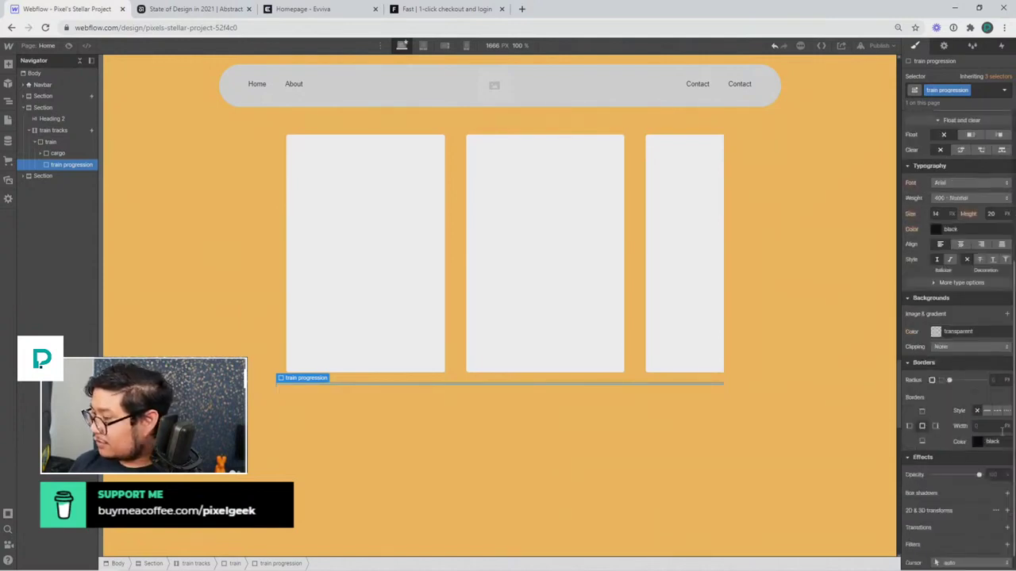
left_click(996, 380)
type("3")
left_click(956, 331)
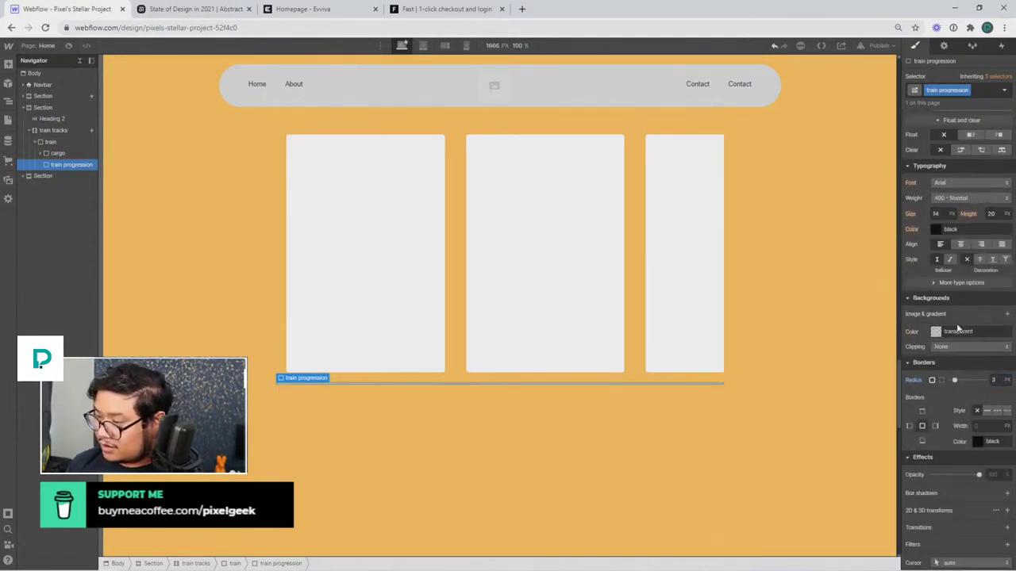
type("black")
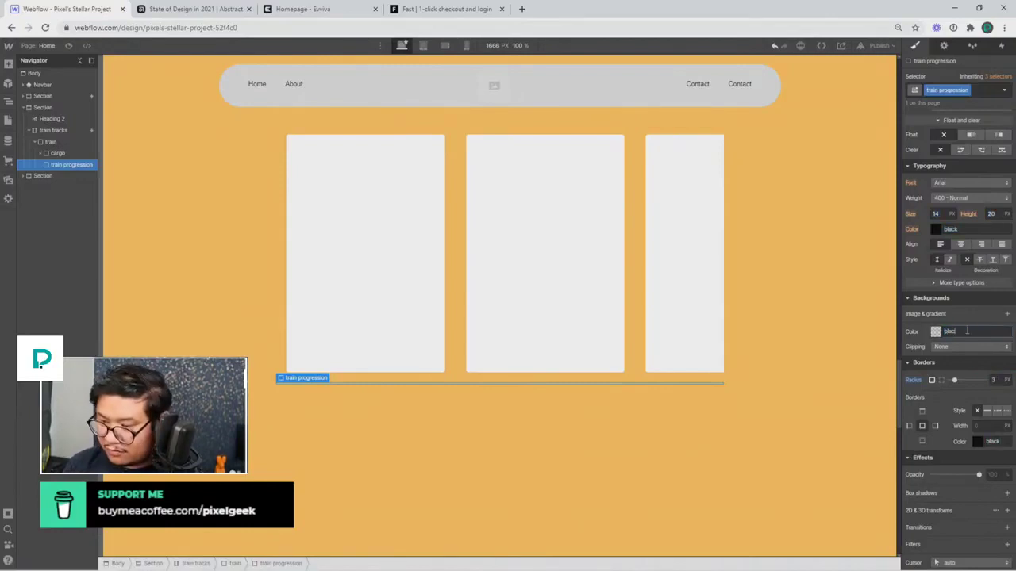
key("Return")
left_click(825, 351)
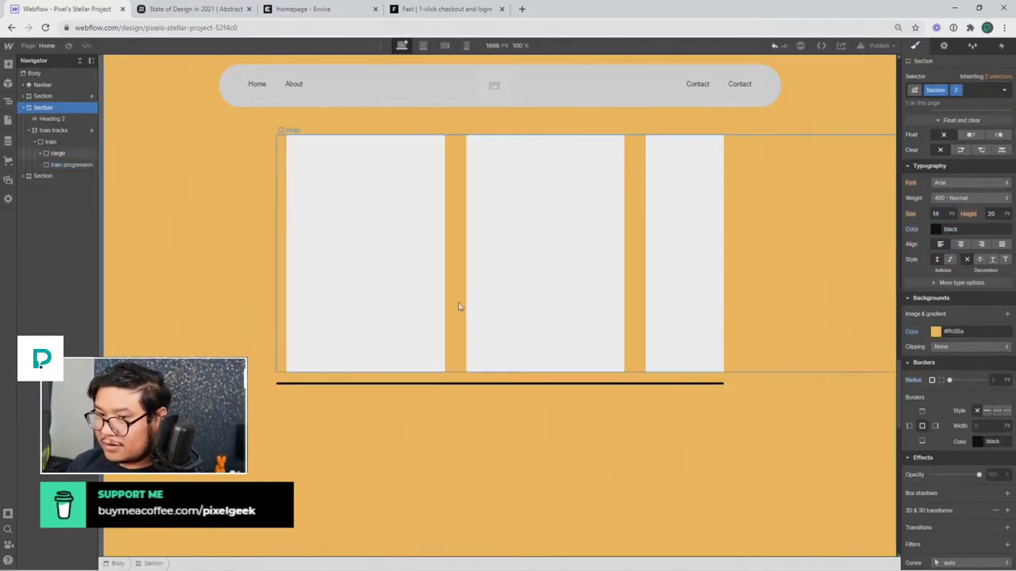
left_click(72, 164)
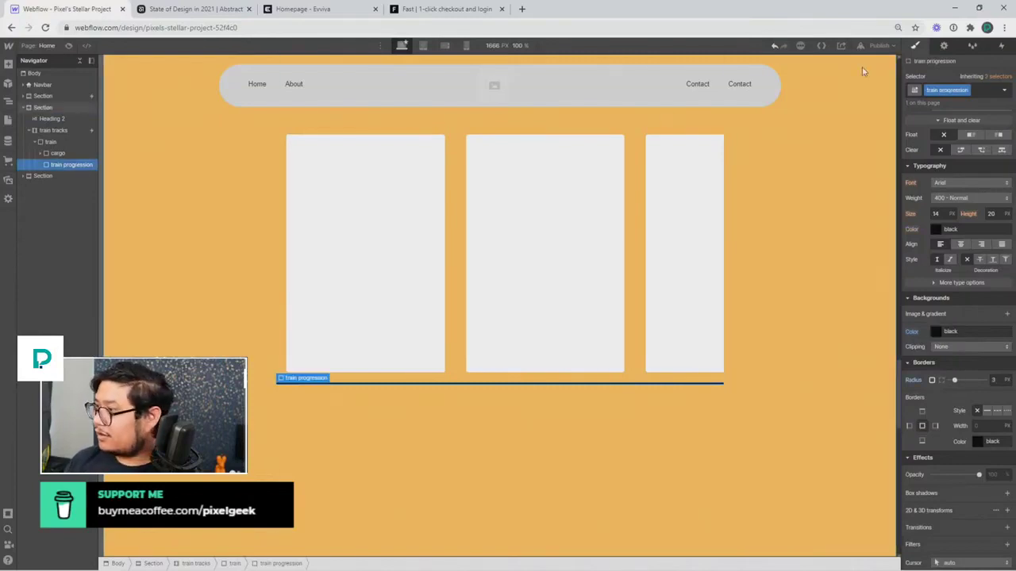
left_click(66, 131)
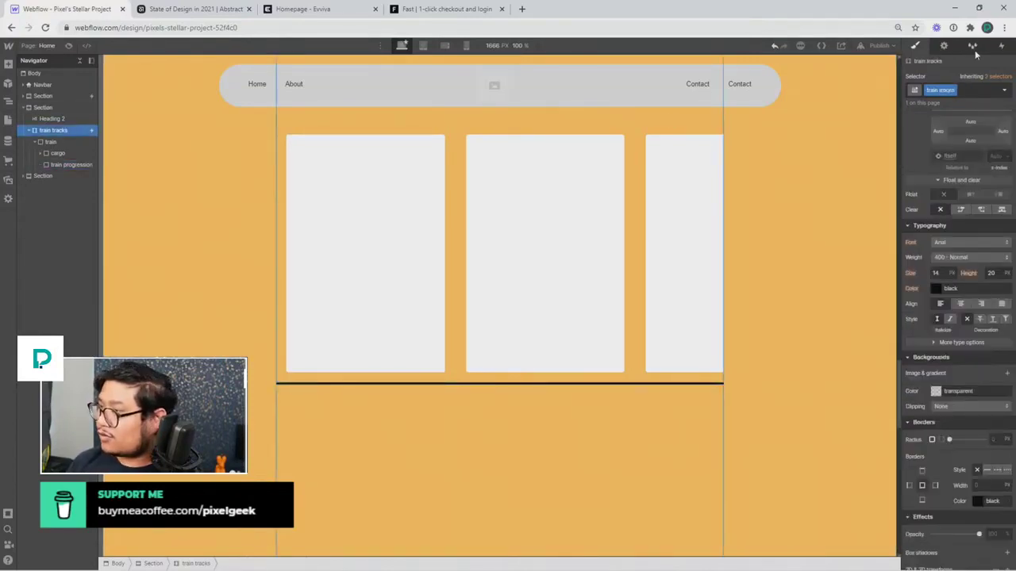
- In 'horizontal scroll', add a 0% Size action giving all 'train progression' elements width 0%
left_click(999, 47)
left_click(943, 96)
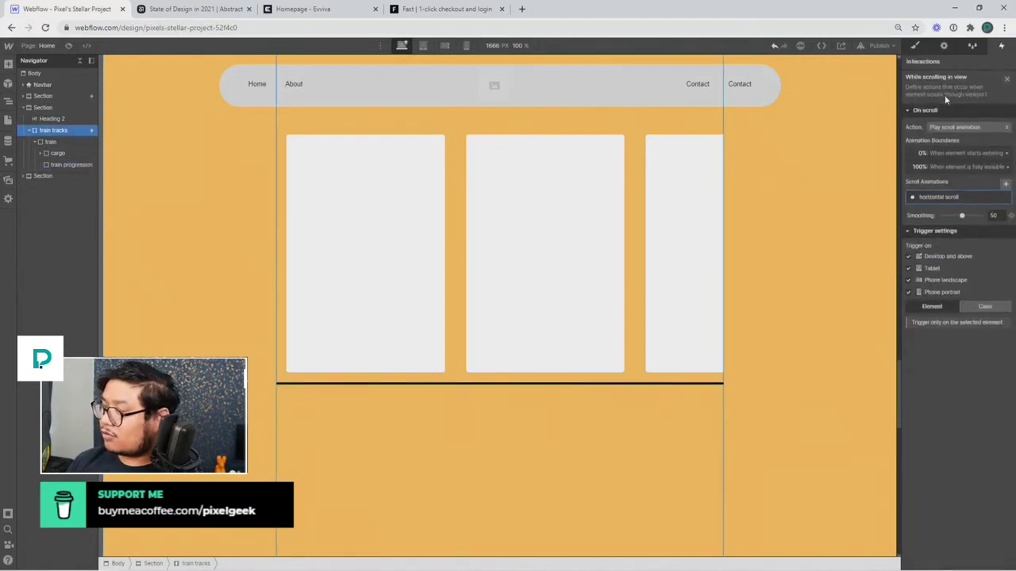
left_click(945, 196)
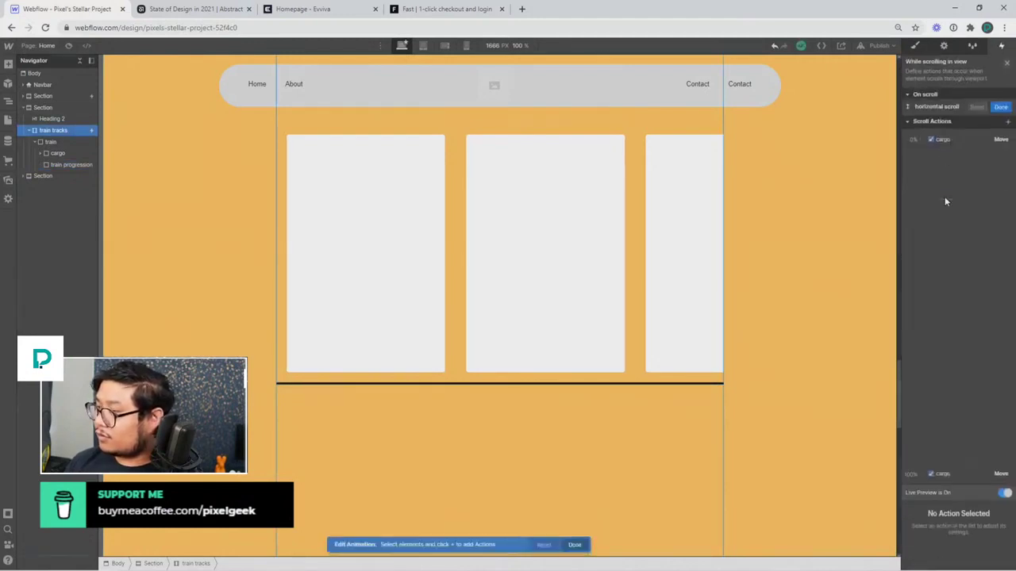
left_click(84, 164)
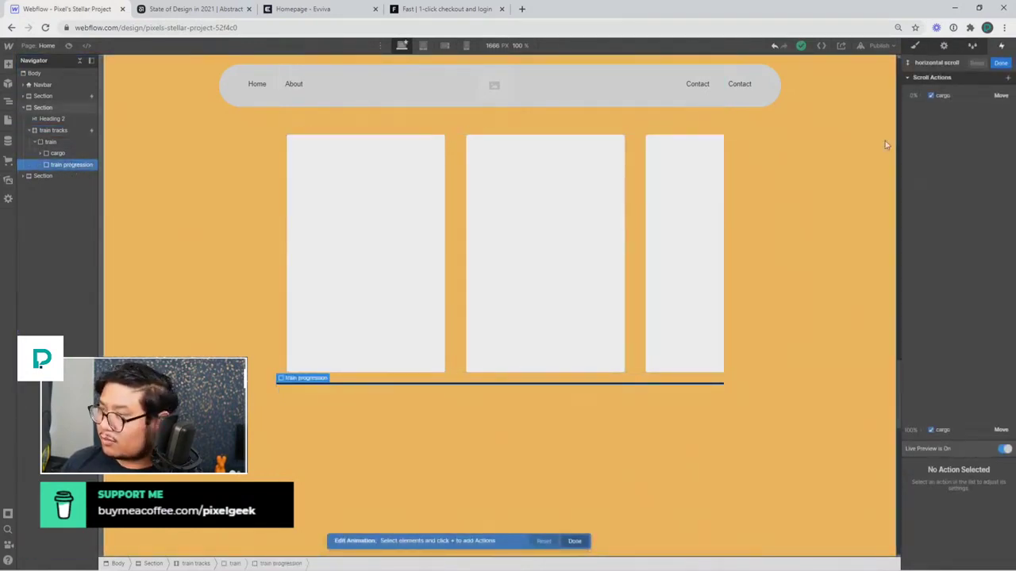
left_click(921, 96)
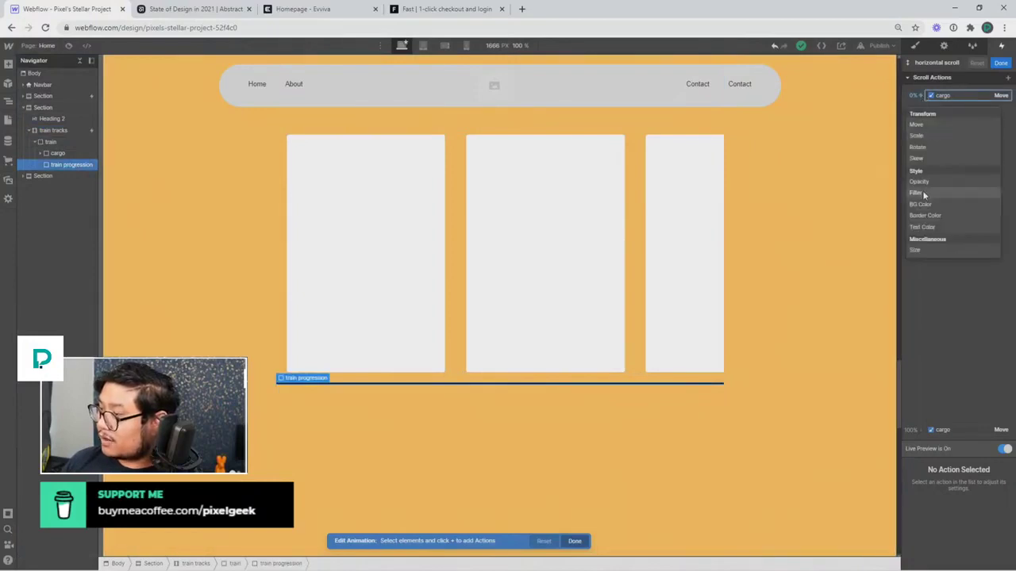
left_click(919, 249)
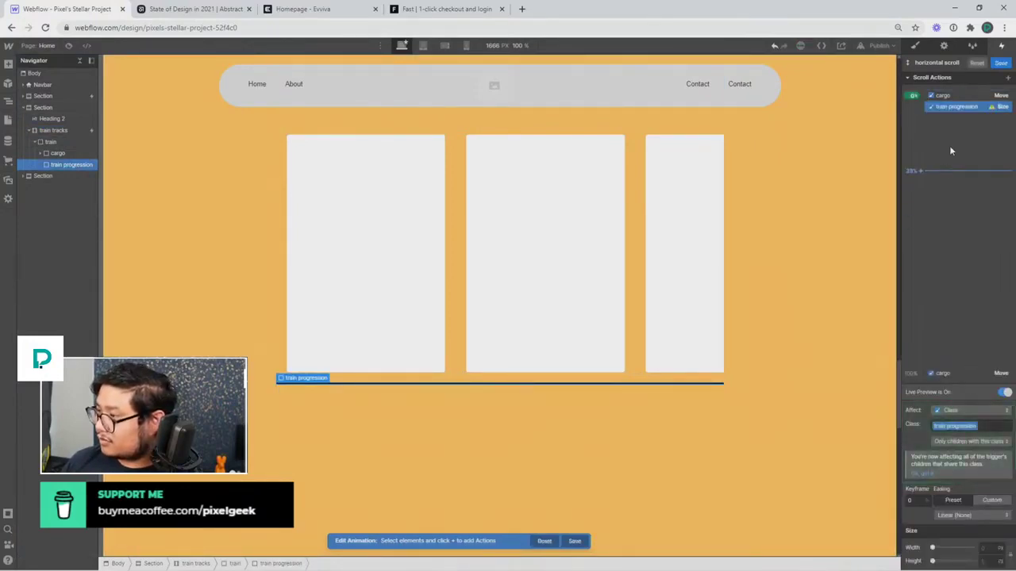
left_click(984, 548)
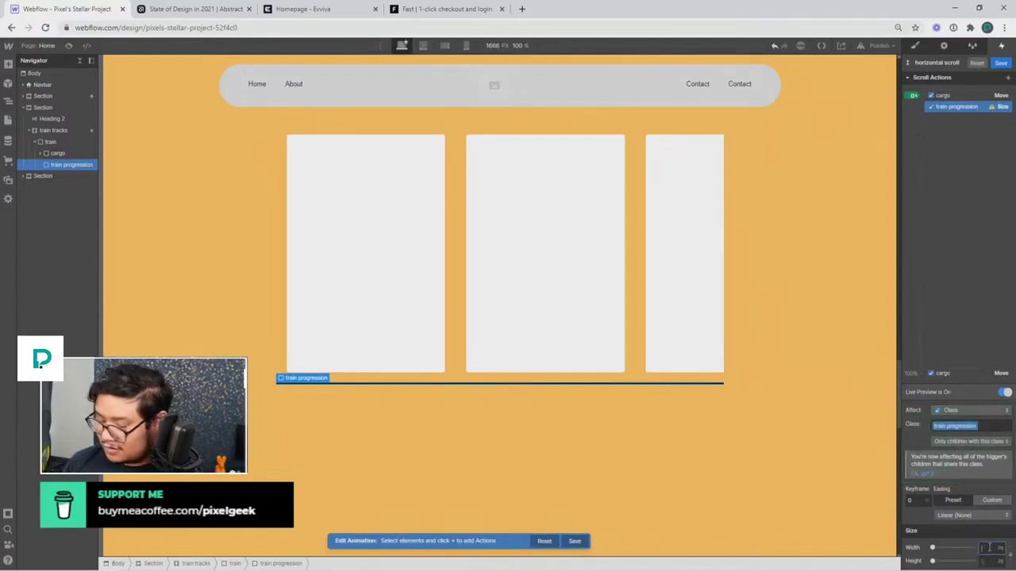
left_click(975, 444)
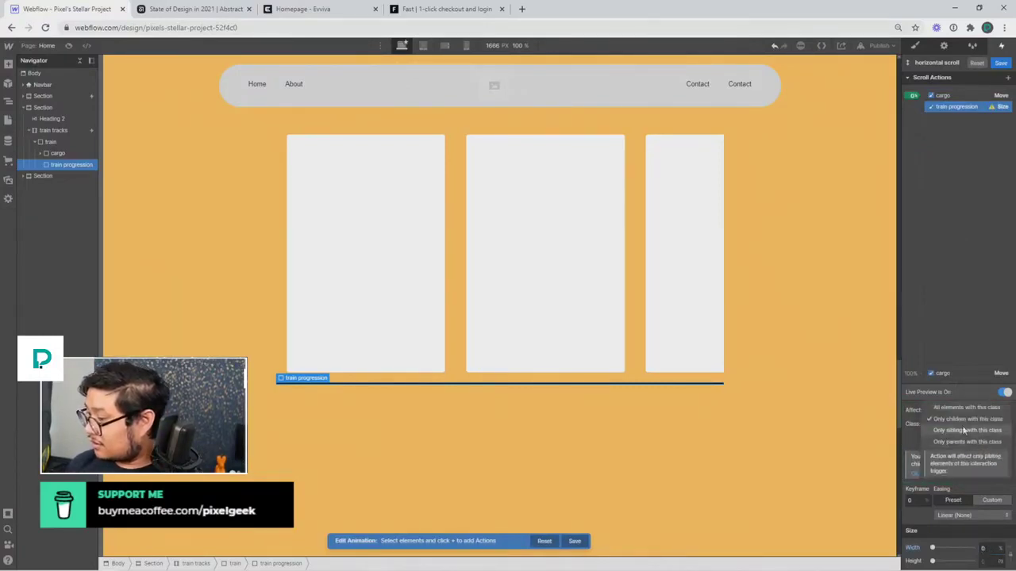
left_click(960, 406)
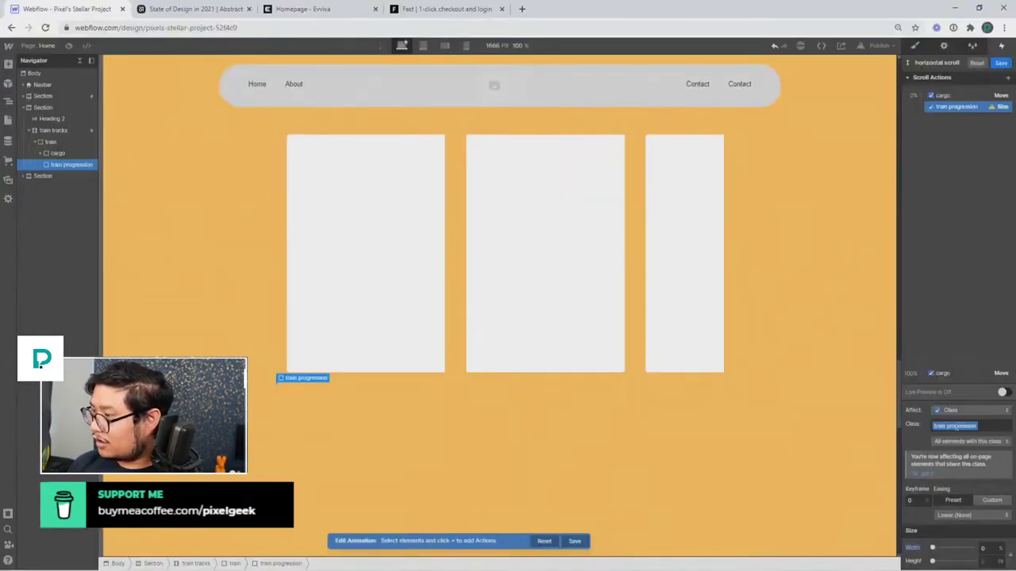
- Add a Size action at the 100% keyframe widening the bar to 100%
left_click(923, 373)
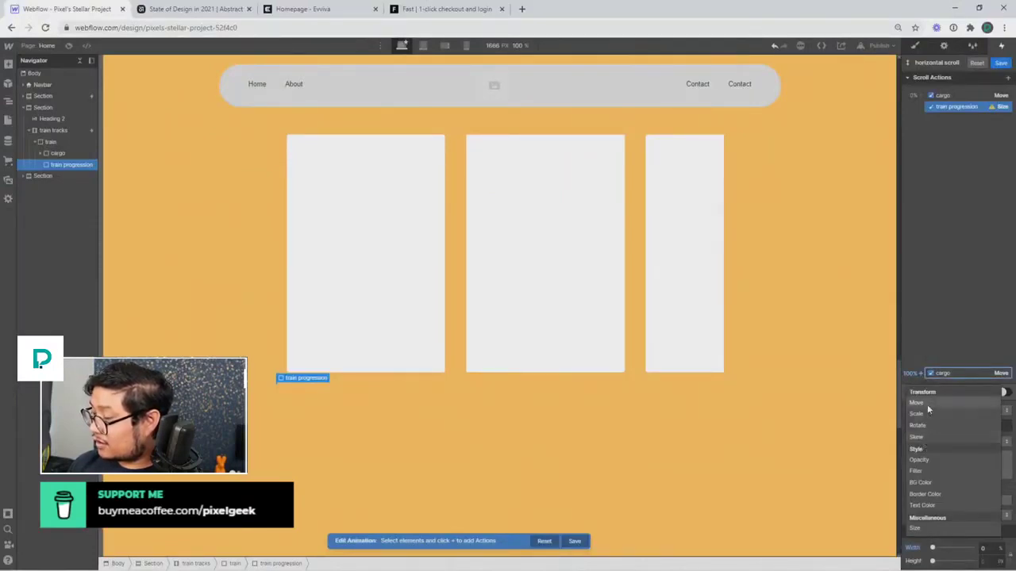
left_click(916, 529)
left_click(983, 548)
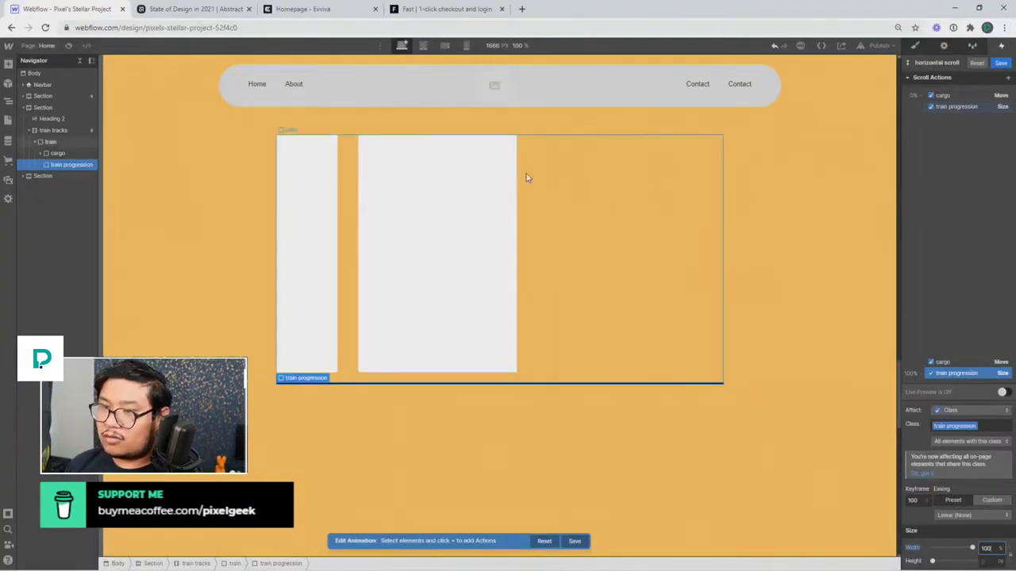
left_click(69, 45)
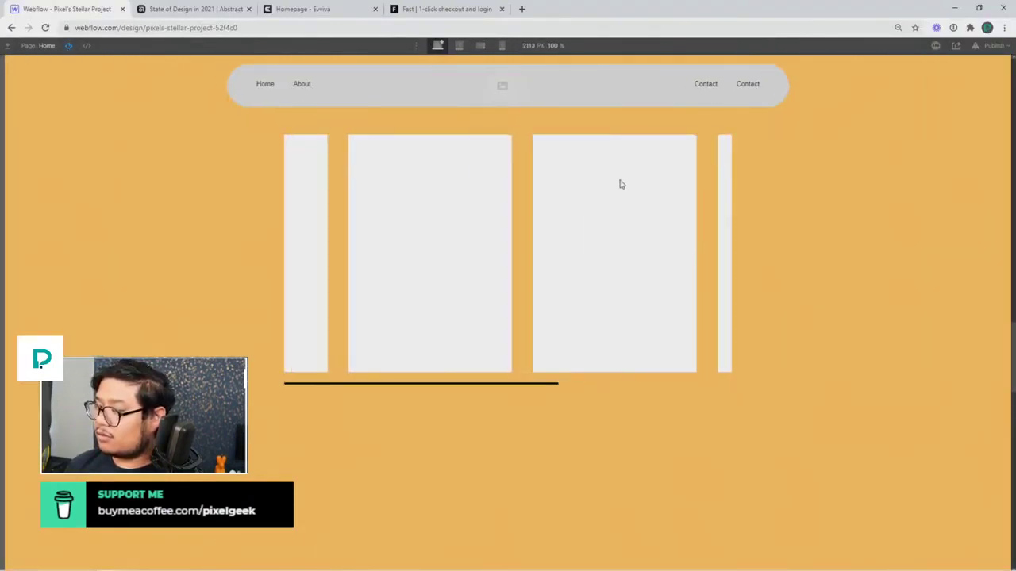
scroll(622, 184, "up", 6)
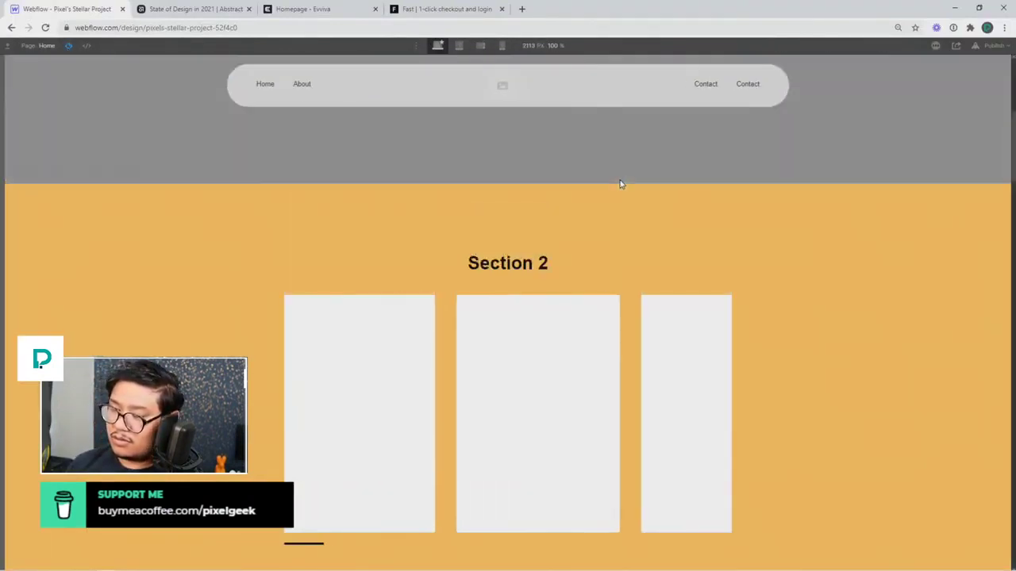
scroll(621, 185, "down", 6)
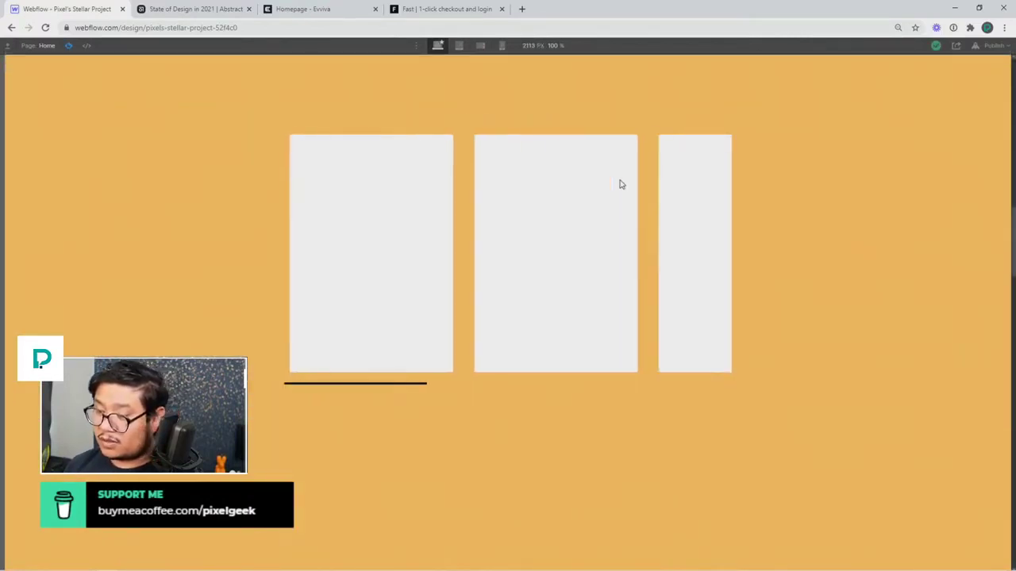
scroll(619, 184, "down", 5)
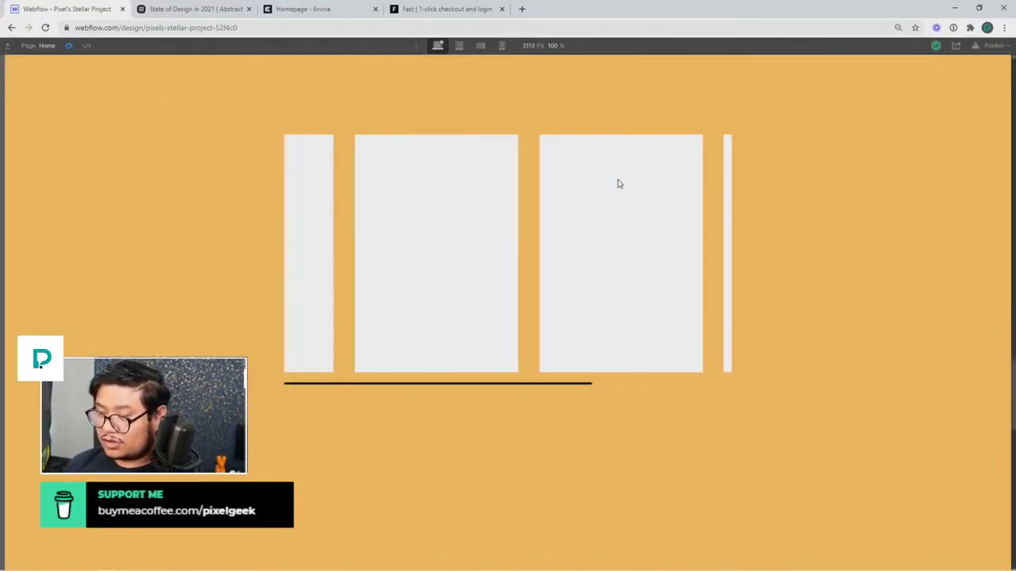
scroll(619, 184, "down", 6)
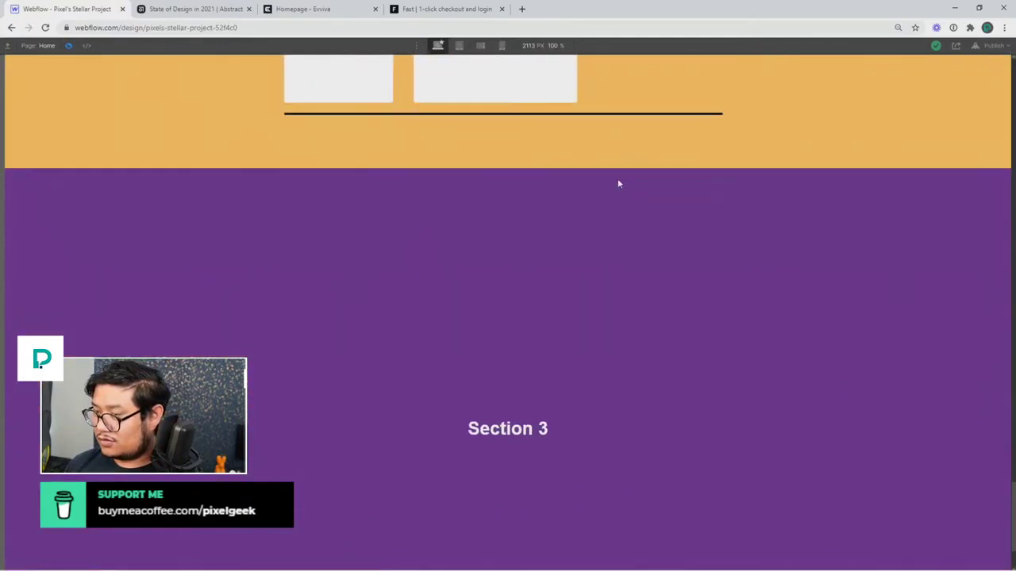
scroll(619, 184, "up", 4)
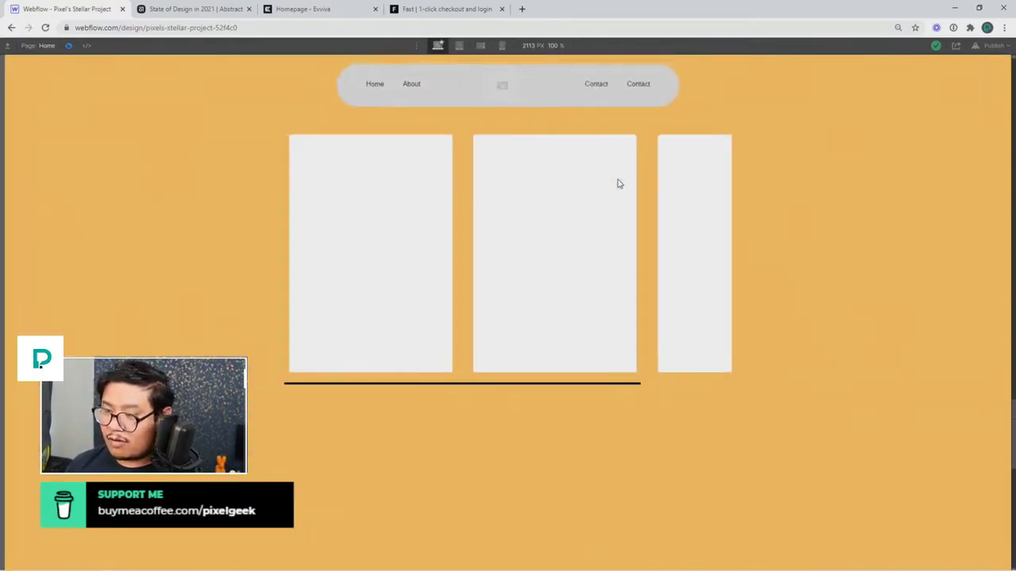
scroll(619, 184, "up", 4)
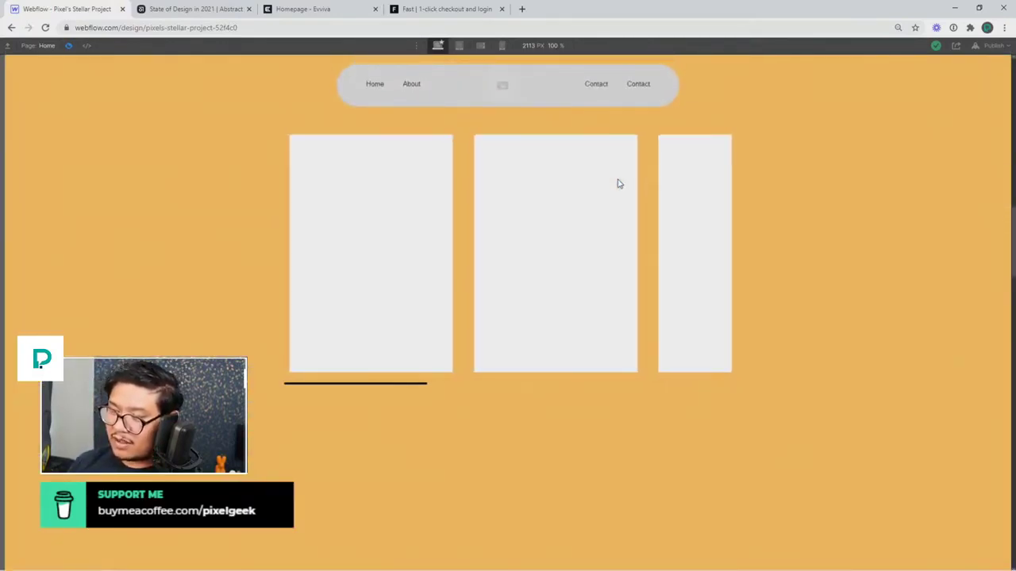
scroll(619, 184, "up", 1)
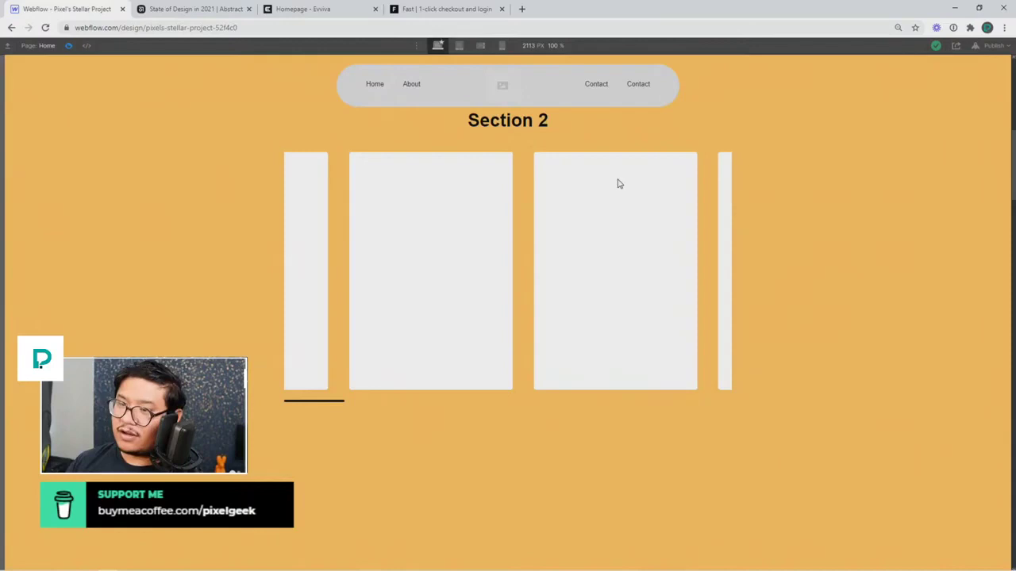
left_click(68, 46)
- In the Style panel, review the train tracks, train, cargo and train progression settings
left_click(332, 140)
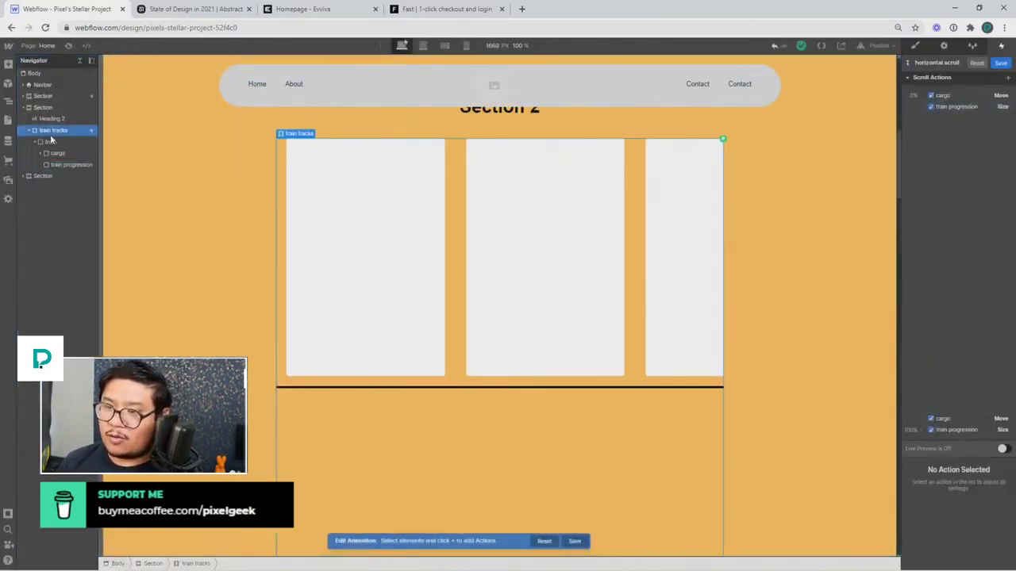
left_click(914, 46)
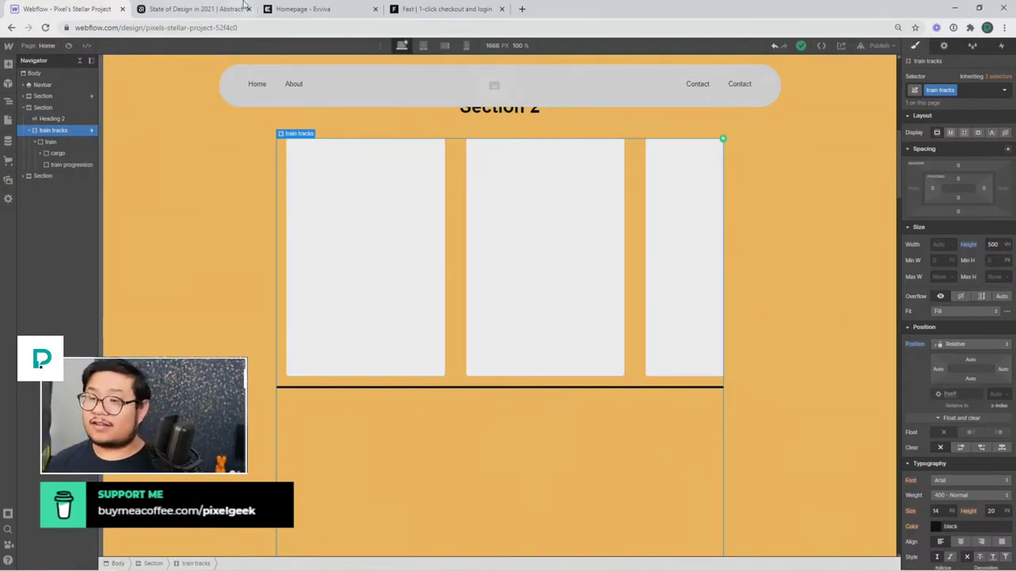
left_click(51, 141)
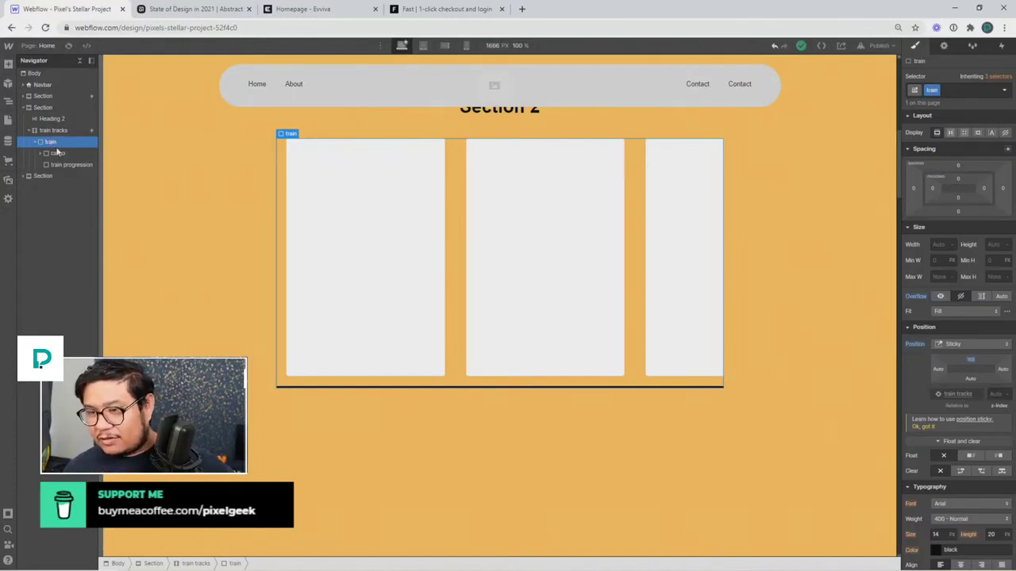
left_click(58, 152)
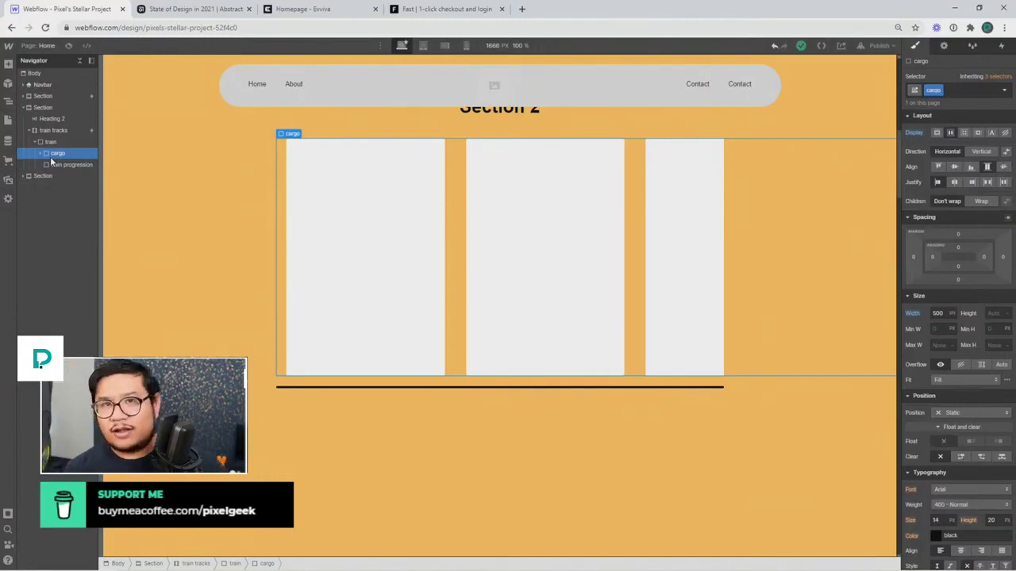
left_click(52, 163)
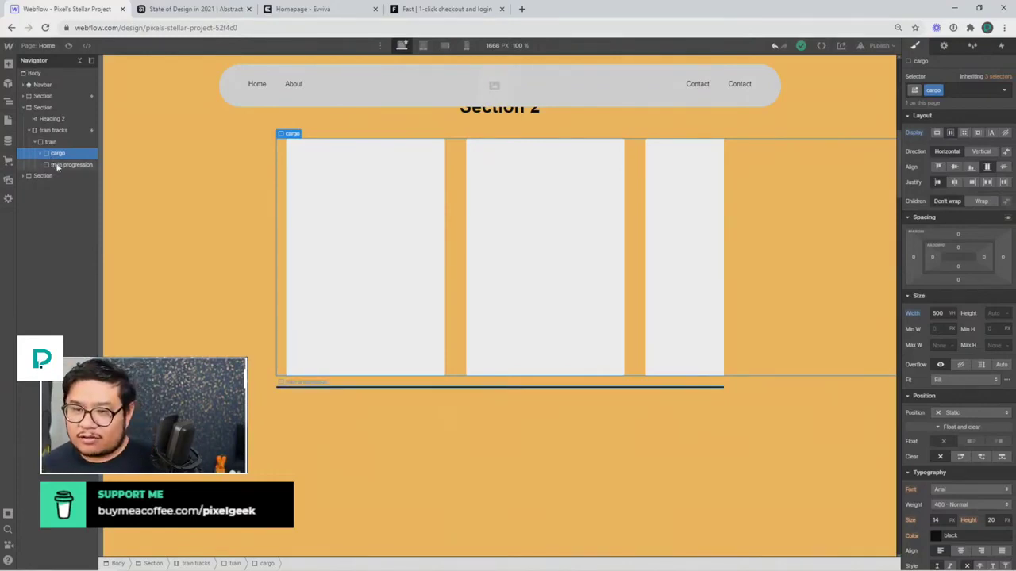